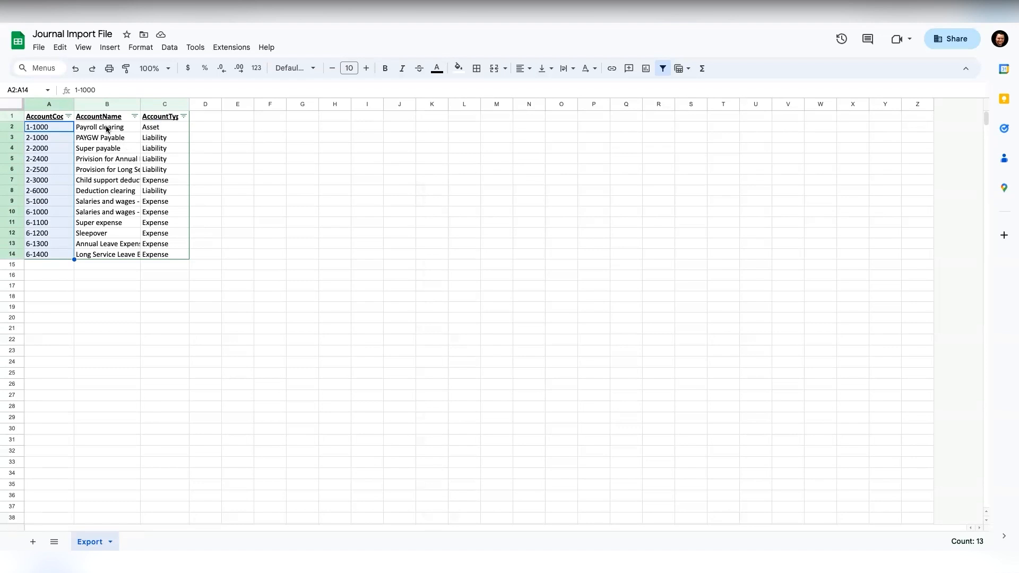
Step: Review the first account's code, name and Asset type columns in the Export sheet
{"action": "left_click", "coordinate": [111, 129]}
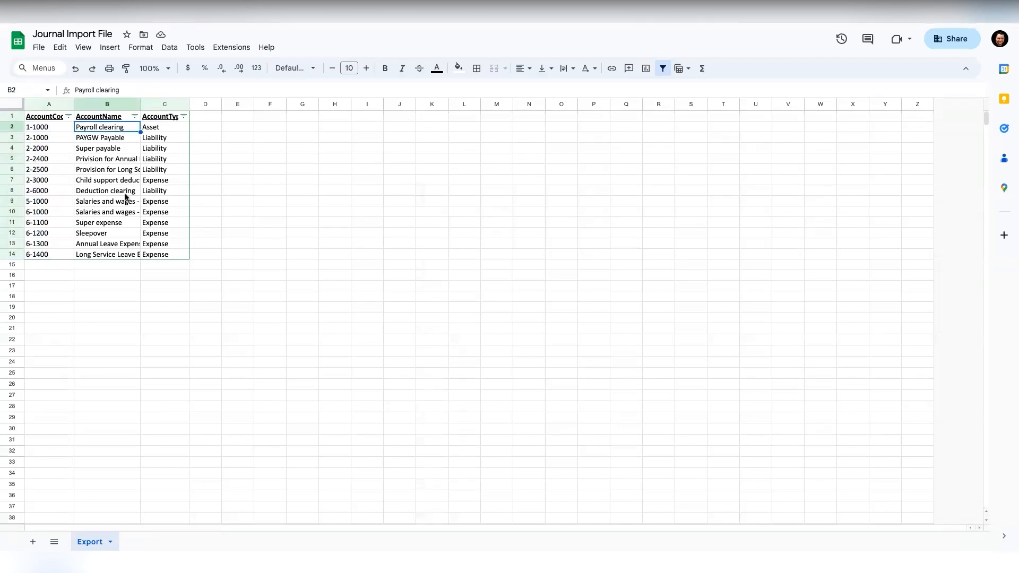
{"action": "left_click", "coordinate": [164, 128]}
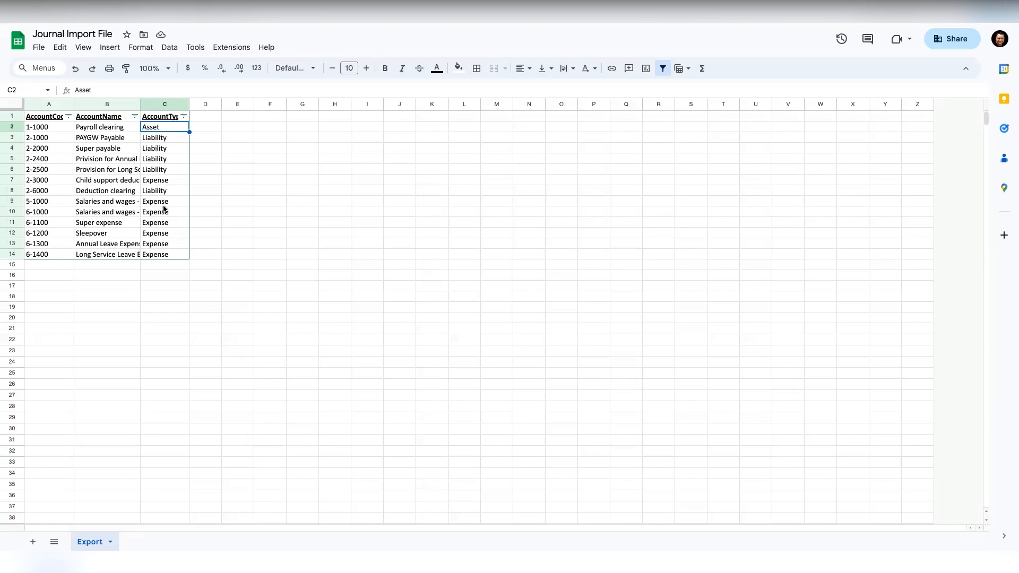
{"action": "left_click", "coordinate": [119, 128]}
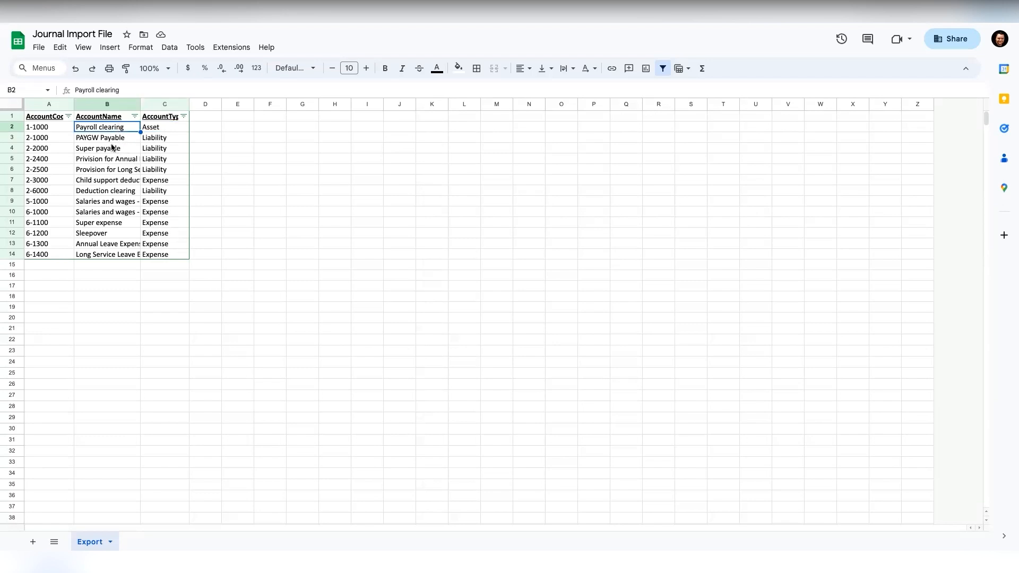
{"action": "key", "text": "Left"}
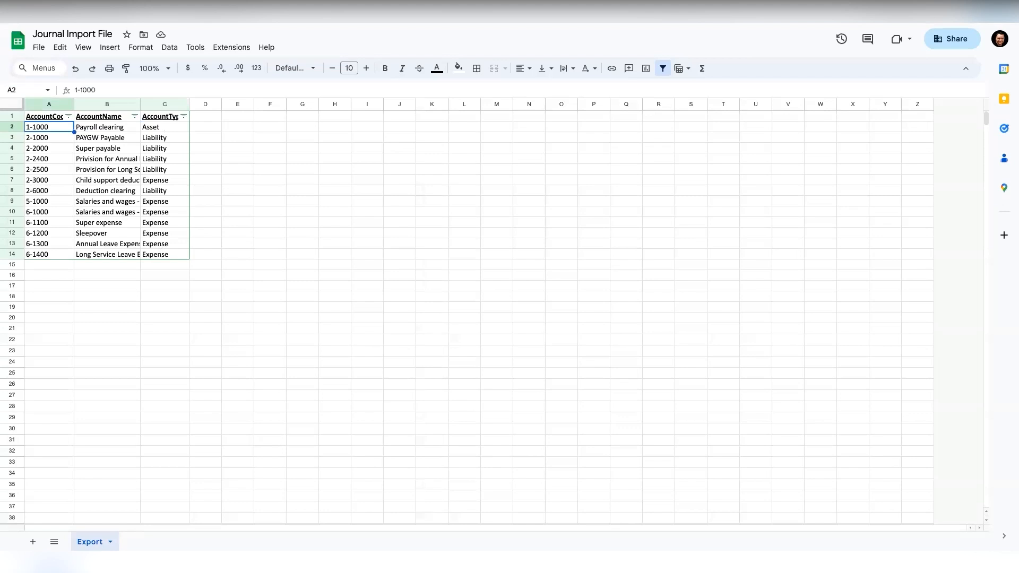
{"action": "key", "text": "Right"}
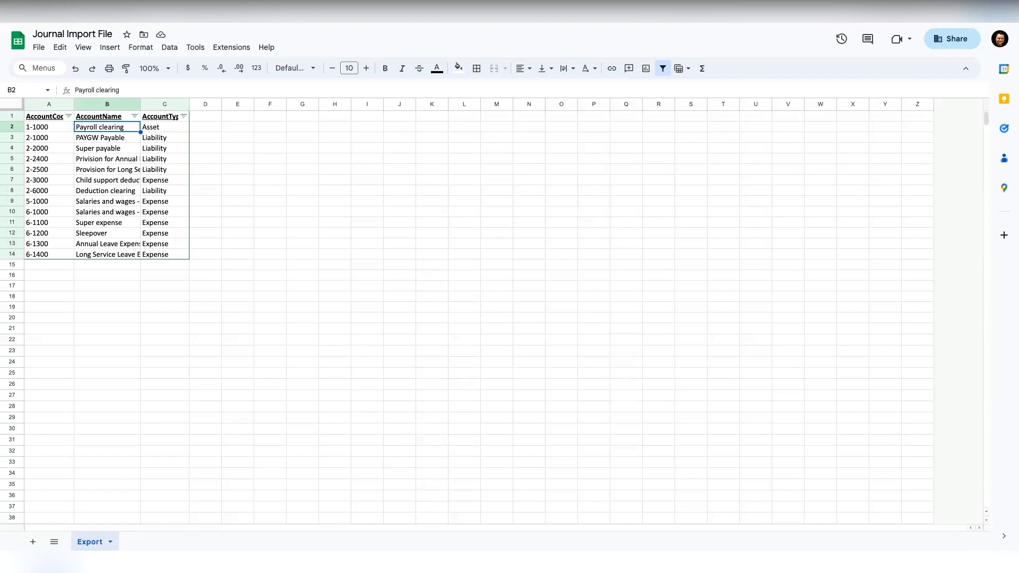
{"action": "key", "text": "Right"}
{"action": "key", "text": "Left"}
{"action": "key", "text": "Right"}
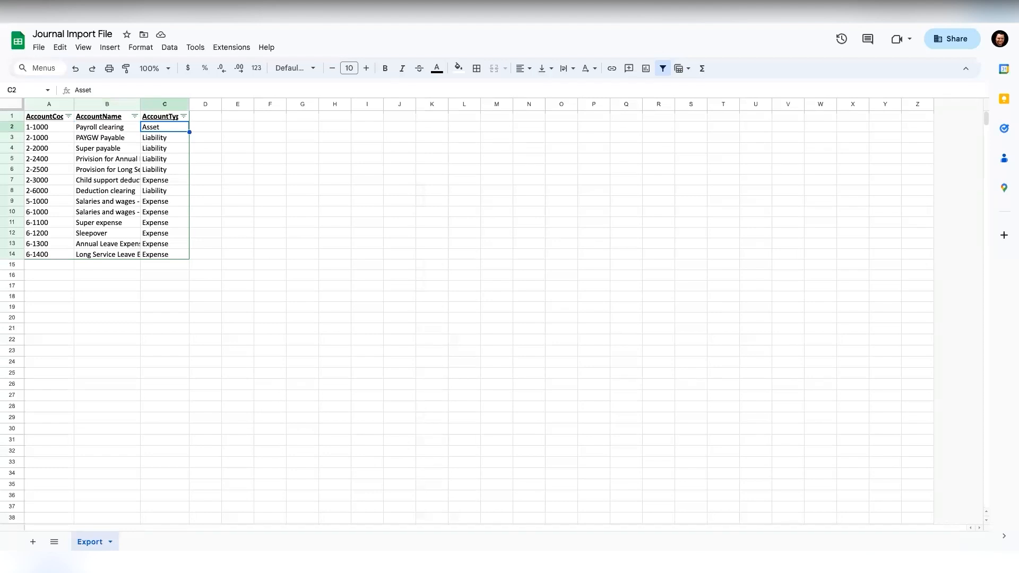
{"action": "key", "text": "Left"}
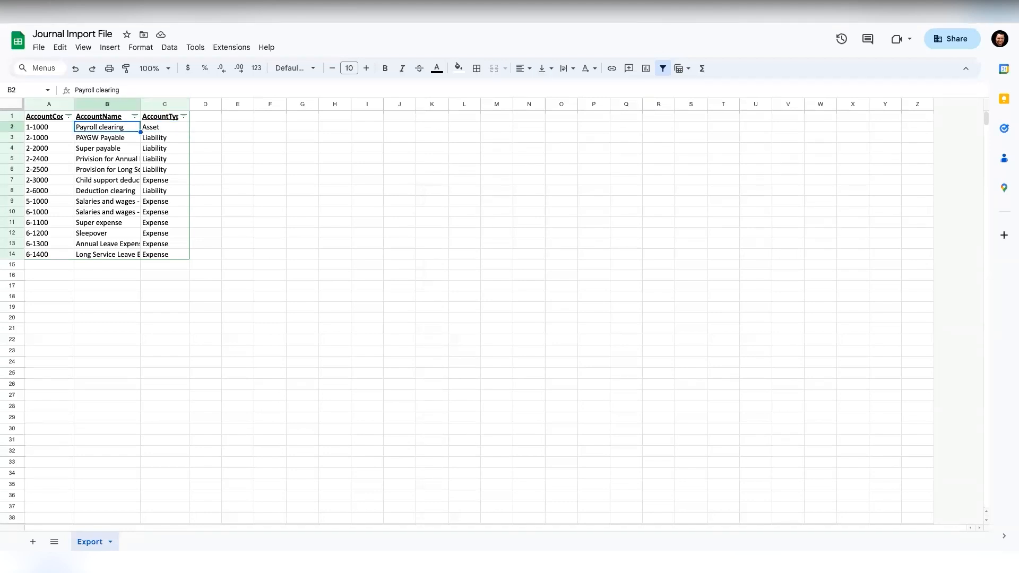
Step: Download the Export sheet as Comma Separated Values (.csv)
{"action": "left_click", "coordinate": [41, 48]}
{"action": "mouse_move", "coordinate": [98, 181]}
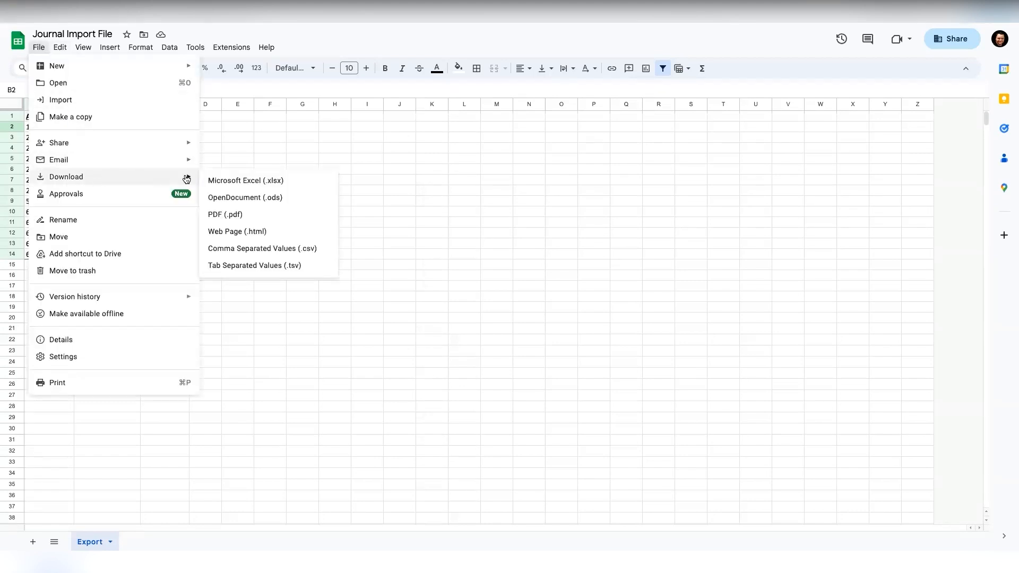
{"action": "left_click", "coordinate": [241, 249]}
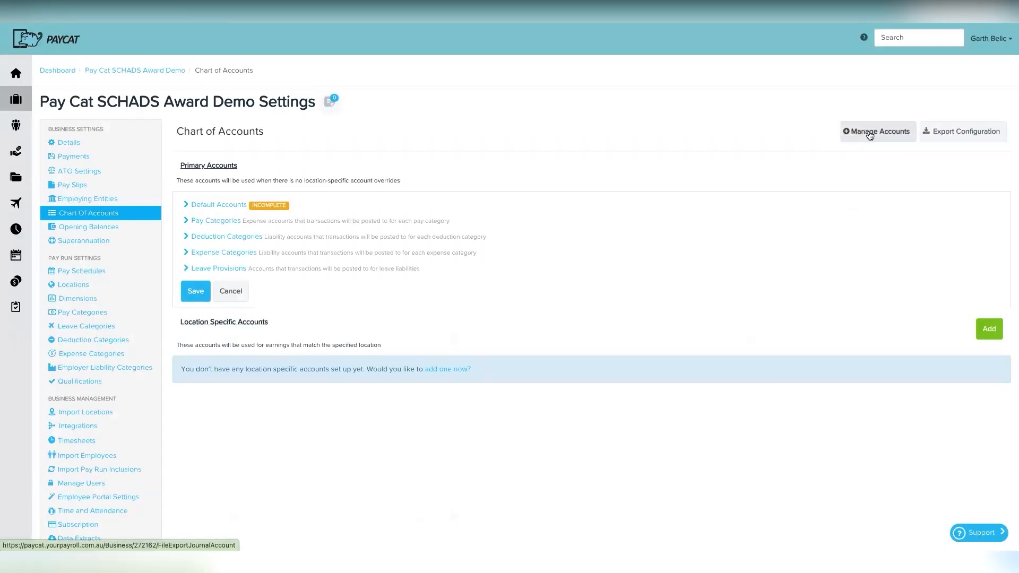
Step: Import Journal Import File - Export.csv via Manage Accounts, creating 13 journal accounts
{"action": "left_click", "coordinate": [848, 134]}
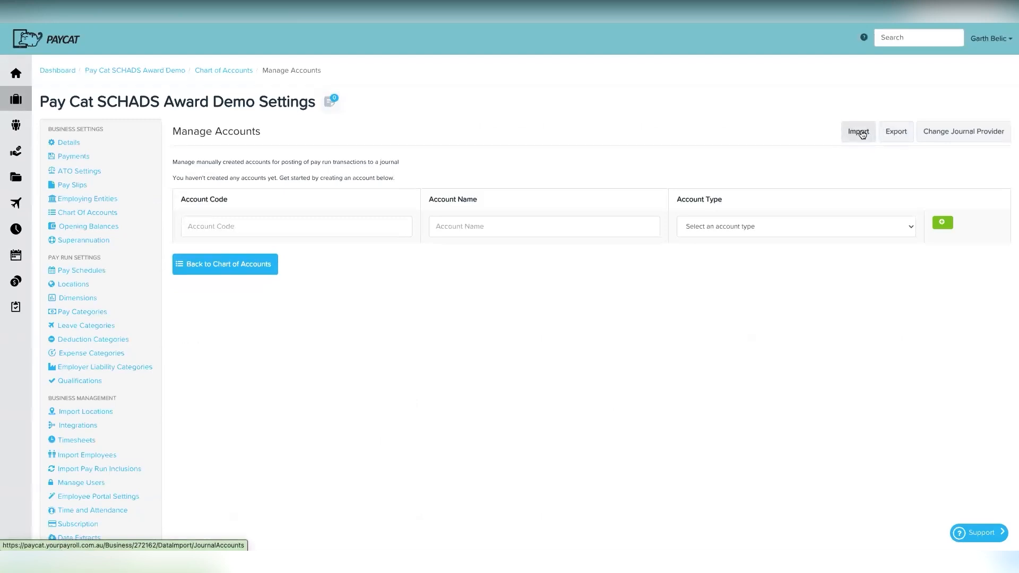
{"action": "left_click", "coordinate": [859, 132]}
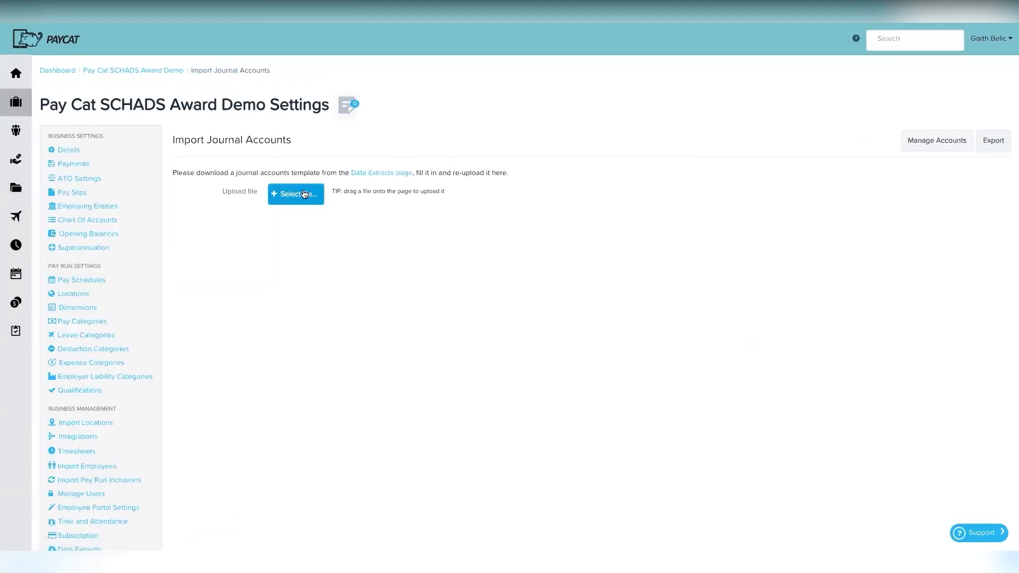
{"action": "left_click", "coordinate": [956, 22]}
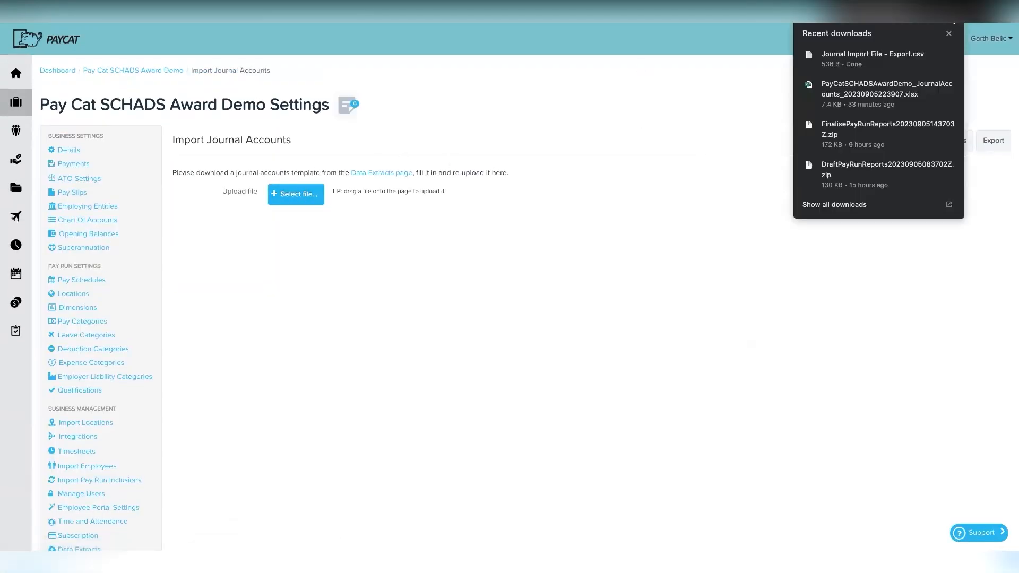
{"action": "left_click_drag", "start_coordinate": [863, 59], "coordinate": [298, 201]}
{"action": "left_click", "coordinate": [307, 232]}
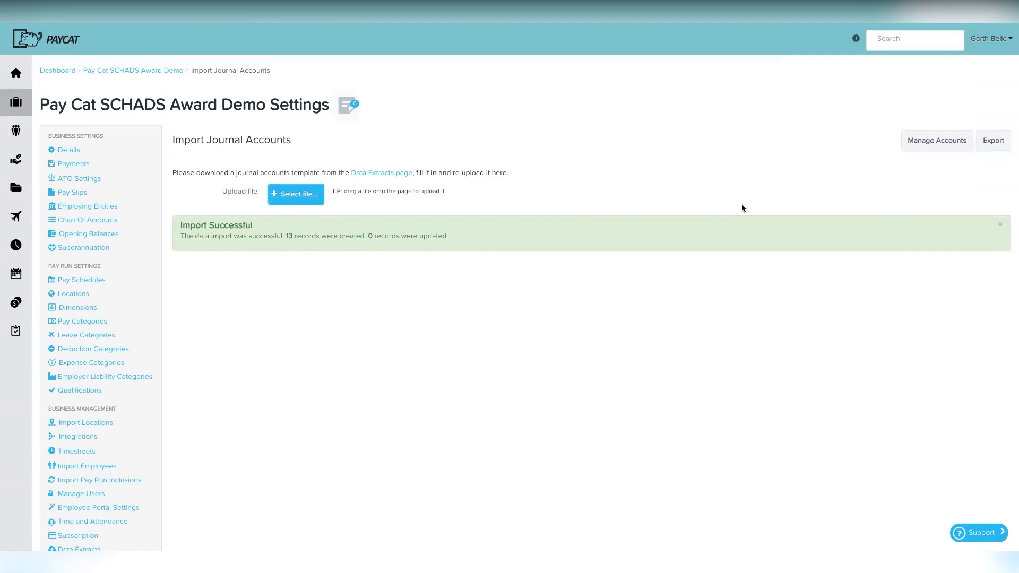
{"action": "left_click", "coordinate": [939, 144]}
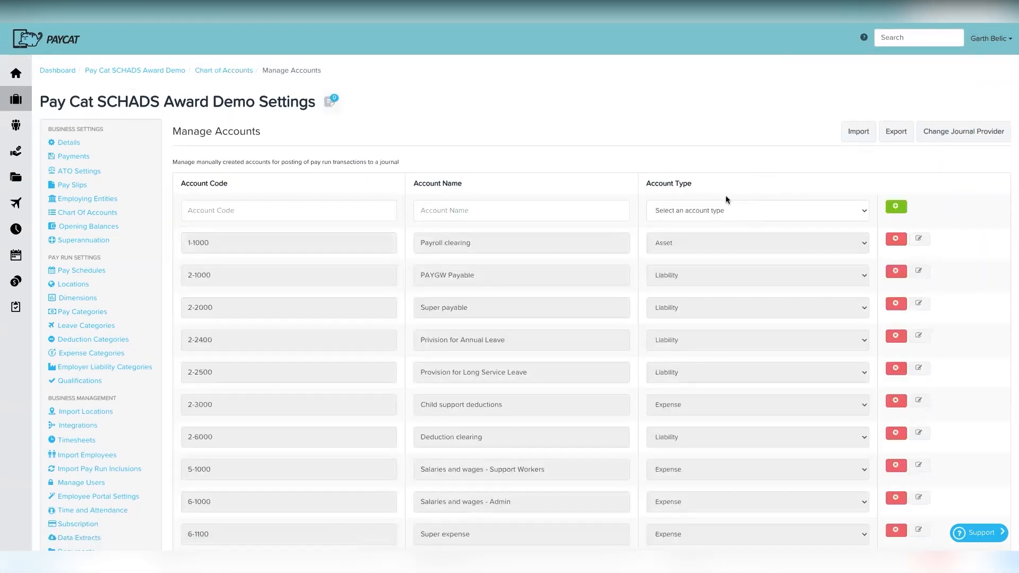
{"action": "scroll", "coordinate": [614, 348], "scroll_direction": "down", "scroll_amount": 3}
{"action": "scroll", "coordinate": [584, 361], "scroll_direction": "down", "scroll_amount": 2}
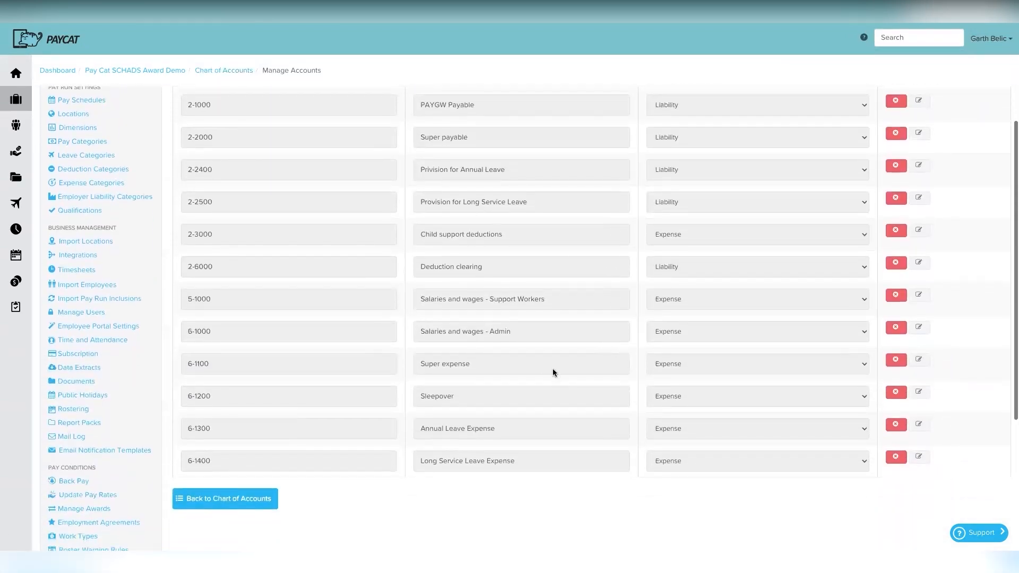
{"action": "scroll", "coordinate": [555, 356], "scroll_direction": "up", "scroll_amount": 5}
{"action": "scroll", "coordinate": [557, 350], "scroll_direction": "up", "scroll_amount": 1}
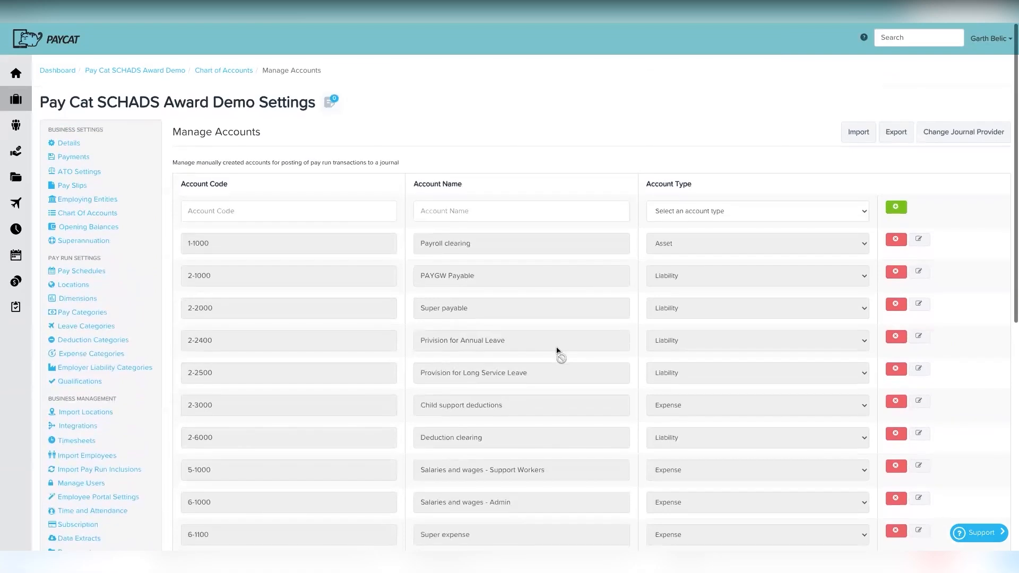
{"action": "left_click", "coordinate": [861, 132]}
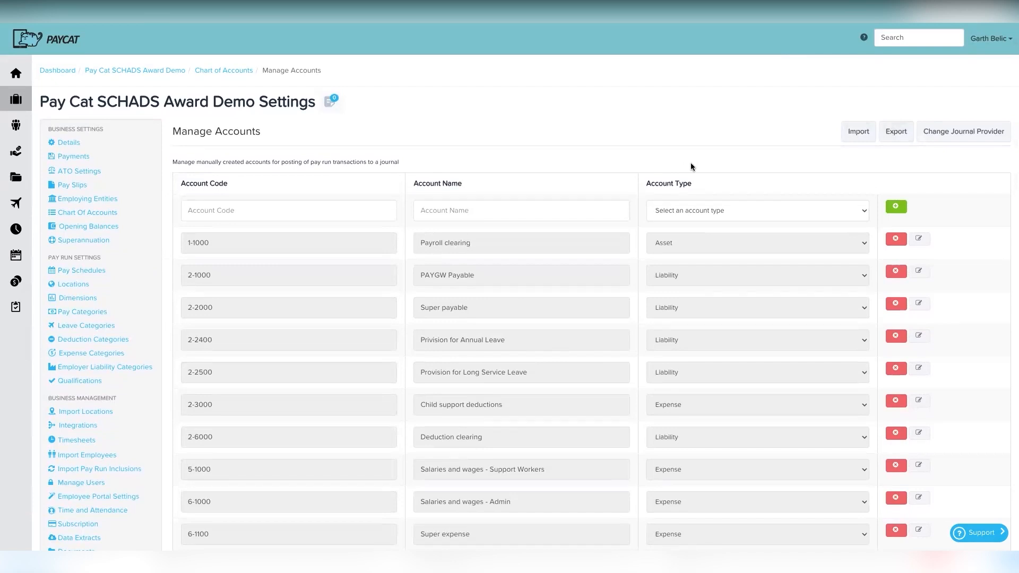
{"action": "scroll", "coordinate": [602, 248], "scroll_direction": "down", "scroll_amount": 2}
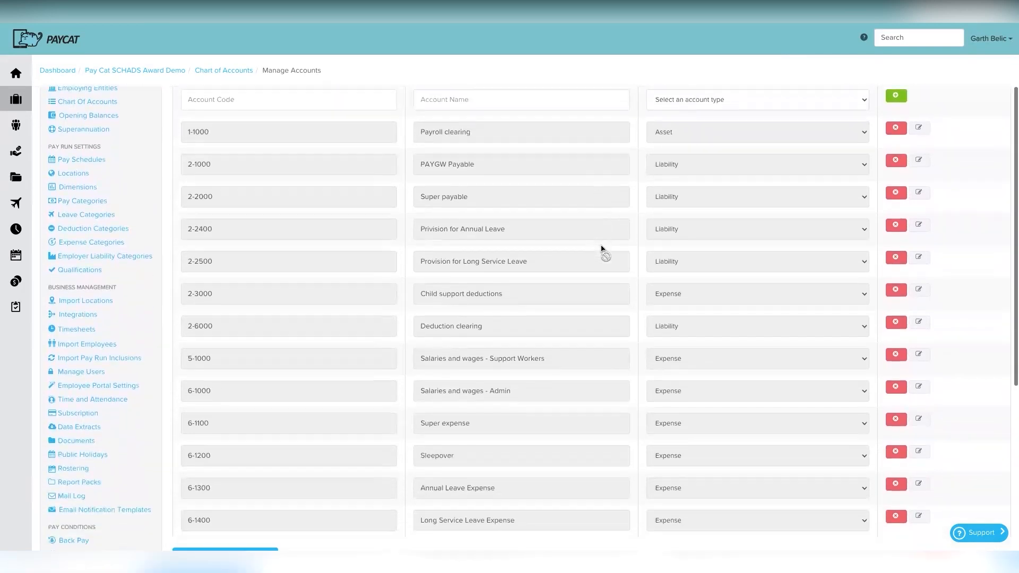
{"action": "scroll", "coordinate": [602, 248], "scroll_direction": "down", "scroll_amount": 1}
{"action": "scroll", "coordinate": [568, 292], "scroll_direction": "up", "scroll_amount": 3}
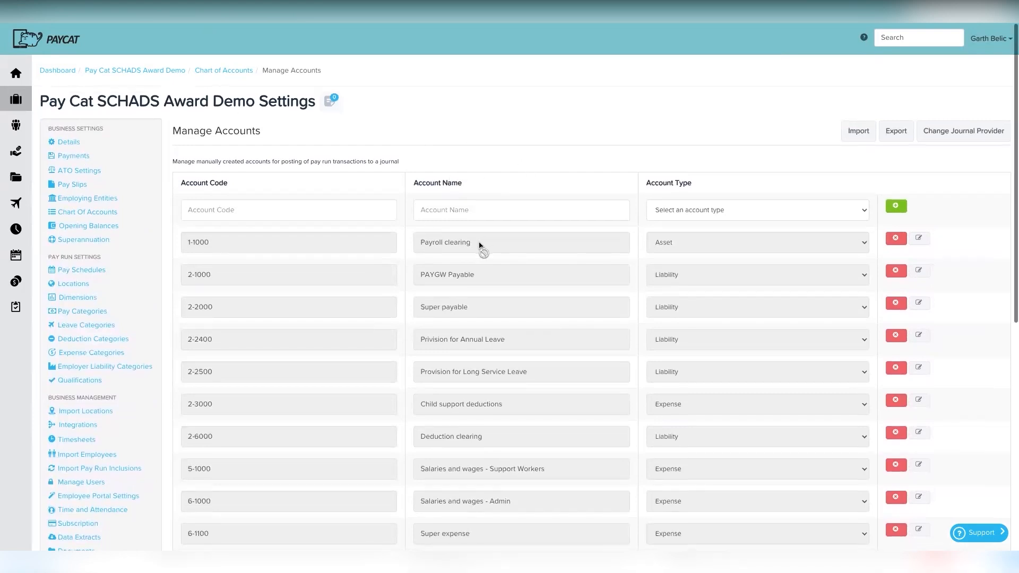
{"action": "scroll", "coordinate": [480, 245], "scroll_direction": "down", "scroll_amount": 8}
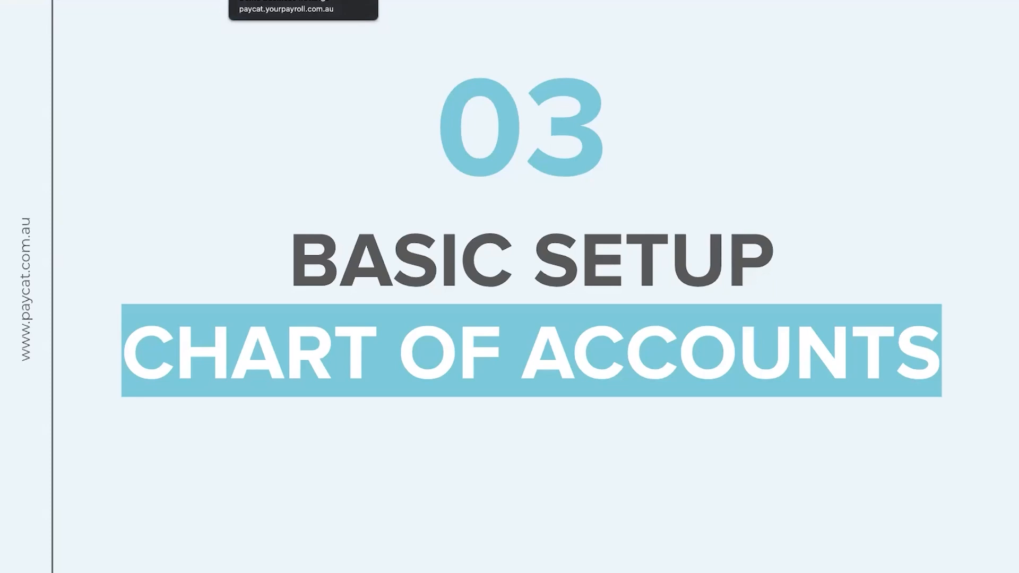
{"action": "left_click", "coordinate": [551, 275]}
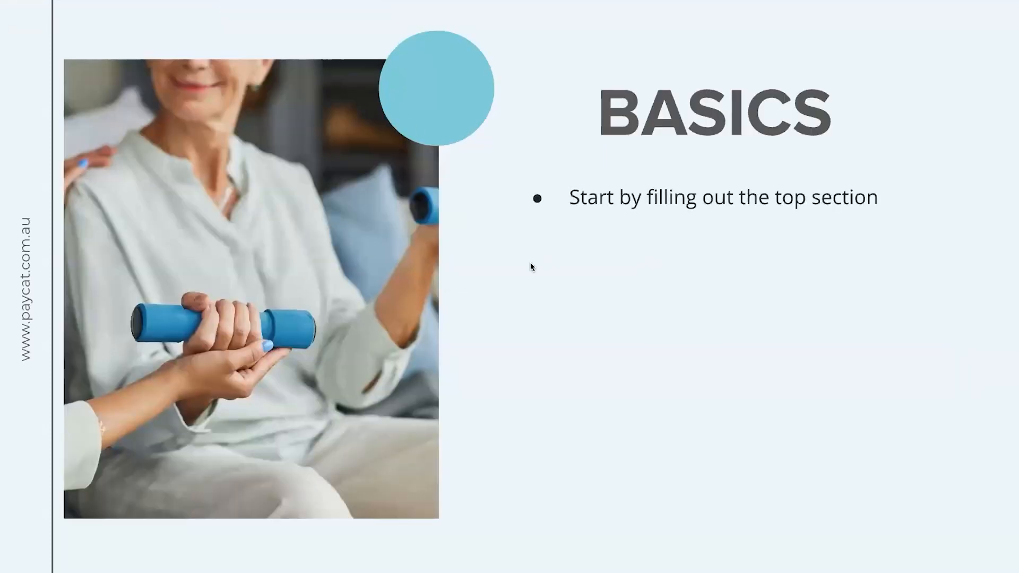
{"action": "left_click", "coordinate": [552, 306]}
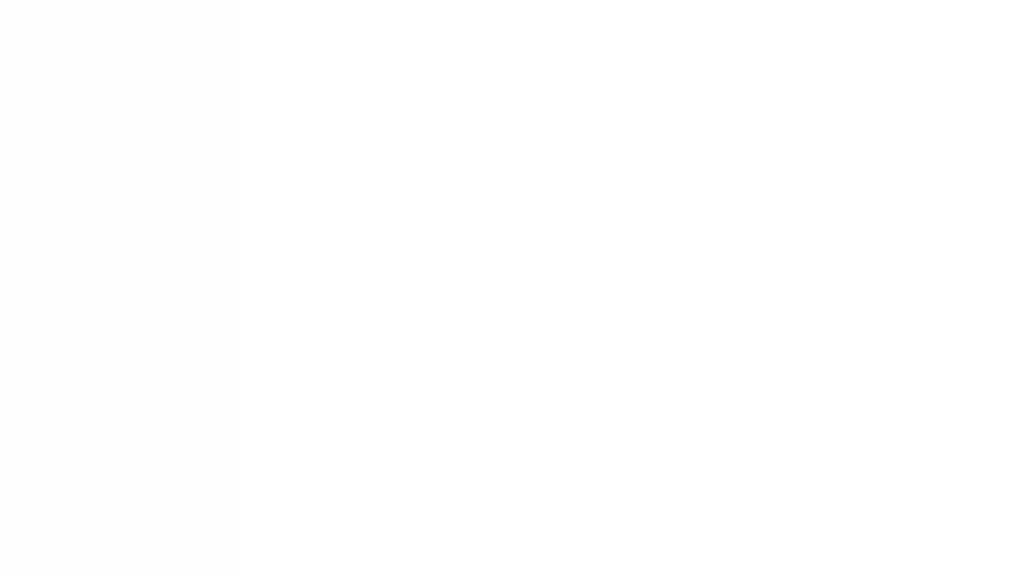
{"action": "scroll", "coordinate": [370, 218], "scroll_direction": "up", "scroll_amount": 4}
Step: Return to Chart of Accounts settings and expand the Default Accounts section
{"action": "scroll", "coordinate": [371, 216], "scroll_direction": "down", "scroll_amount": 3}
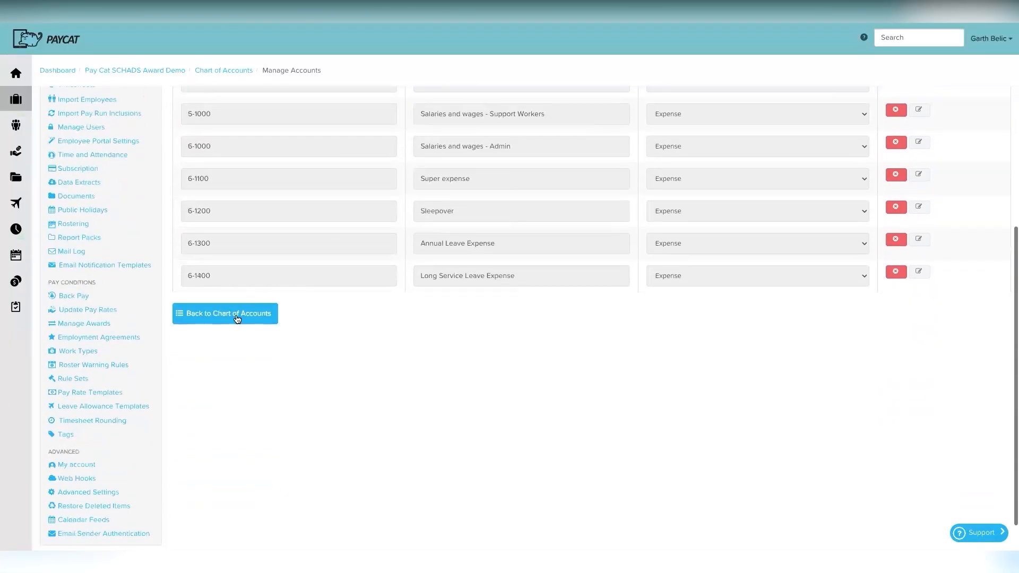
{"action": "left_click", "coordinate": [239, 317]}
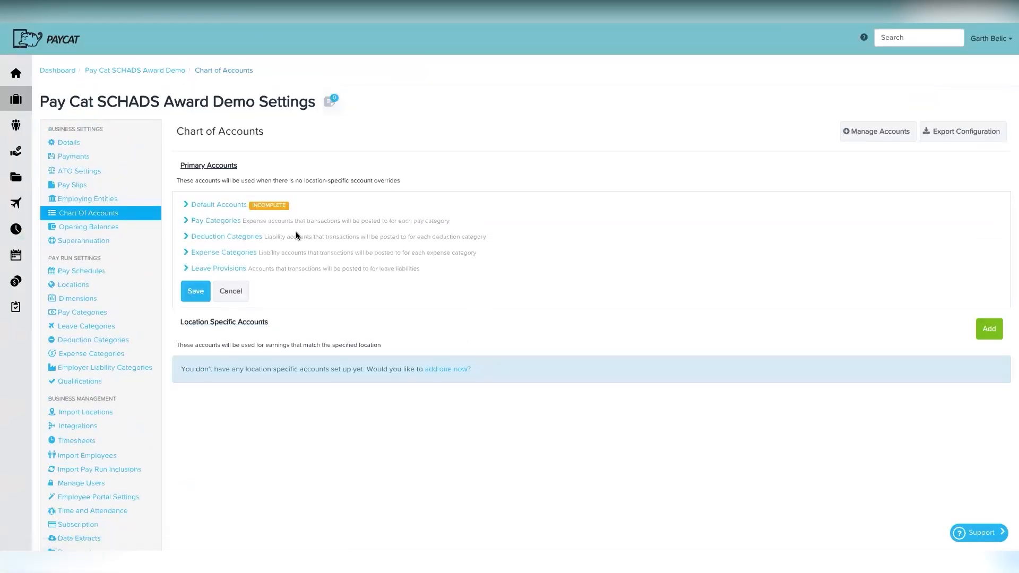
{"action": "left_click", "coordinate": [212, 207]}
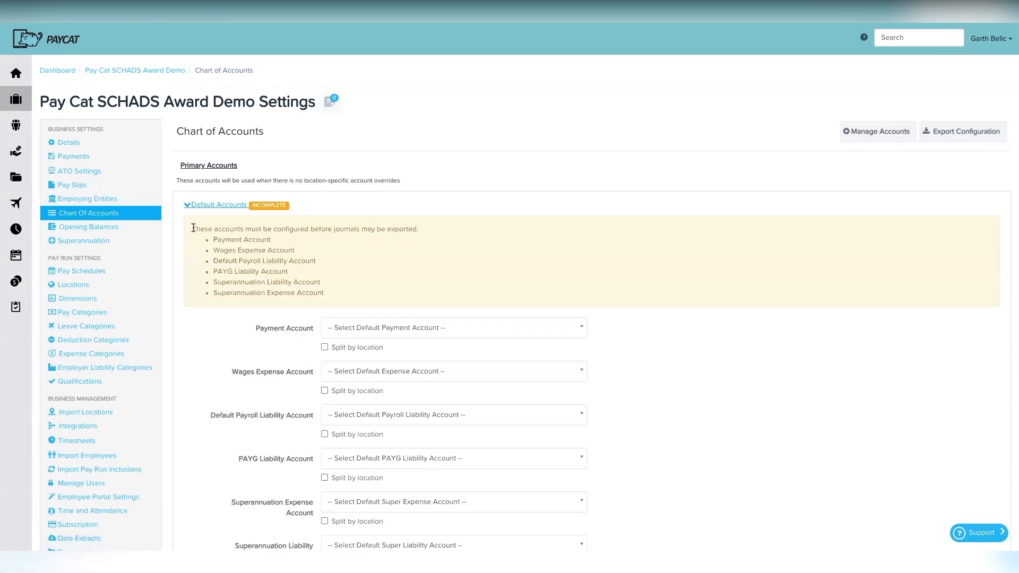
{"action": "left_click_drag", "start_coordinate": [192, 229], "coordinate": [330, 297]}
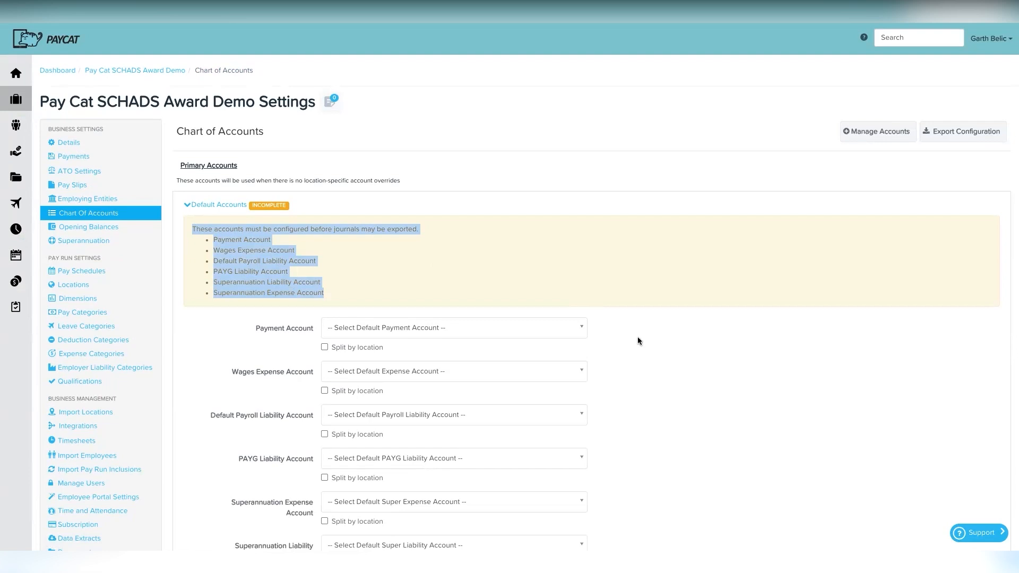
{"action": "scroll", "coordinate": [661, 421], "scroll_direction": "down", "scroll_amount": 3}
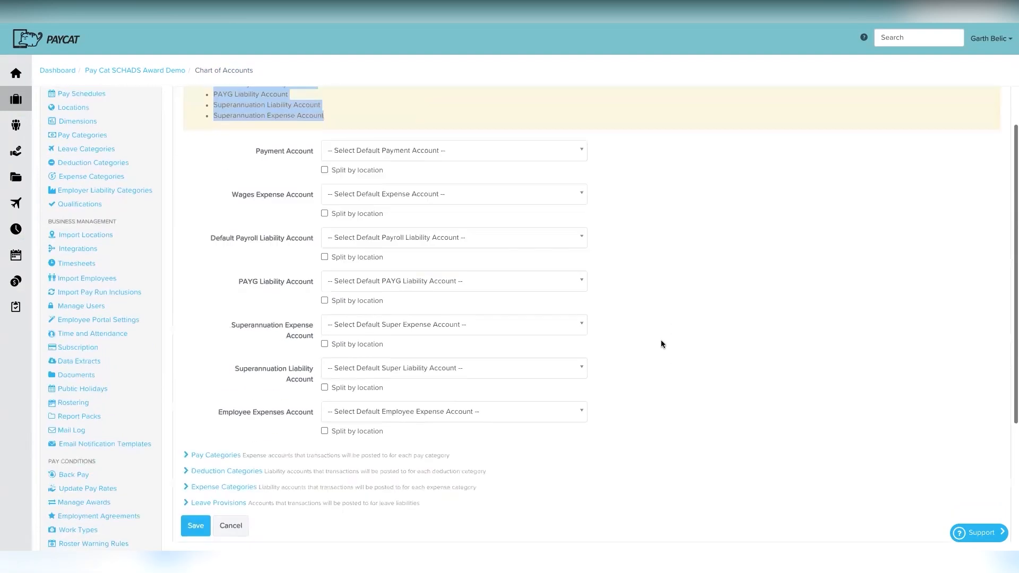
Step: Set Payment and Payroll Liability to 1-1000-Payroll clearing, Wages Expense to Support Workers salaries and wages
{"action": "left_click", "coordinate": [407, 154]}
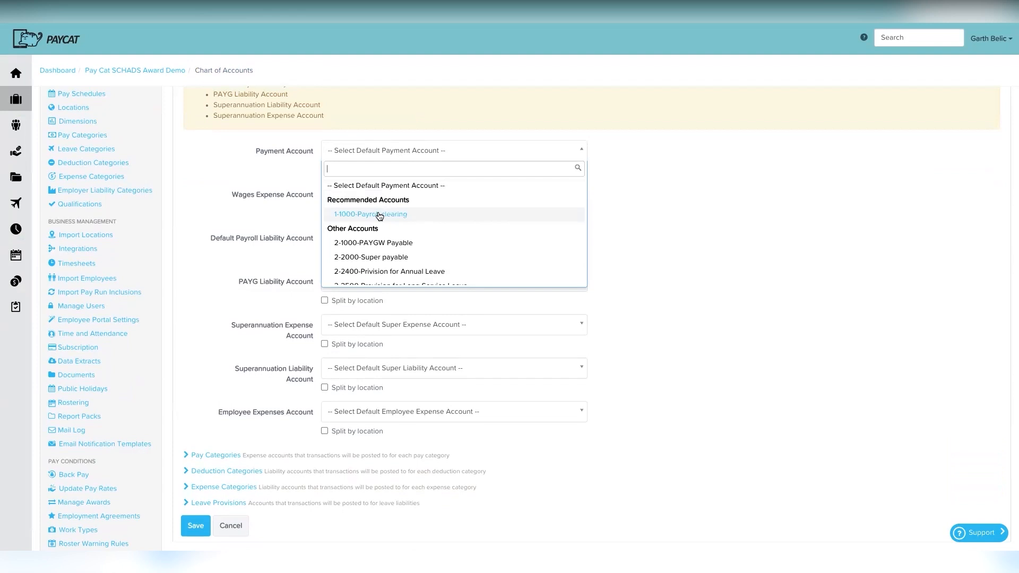
{"action": "scroll", "coordinate": [373, 257], "scroll_direction": "down", "scroll_amount": 3}
{"action": "scroll", "coordinate": [375, 258], "scroll_direction": "up", "scroll_amount": 3}
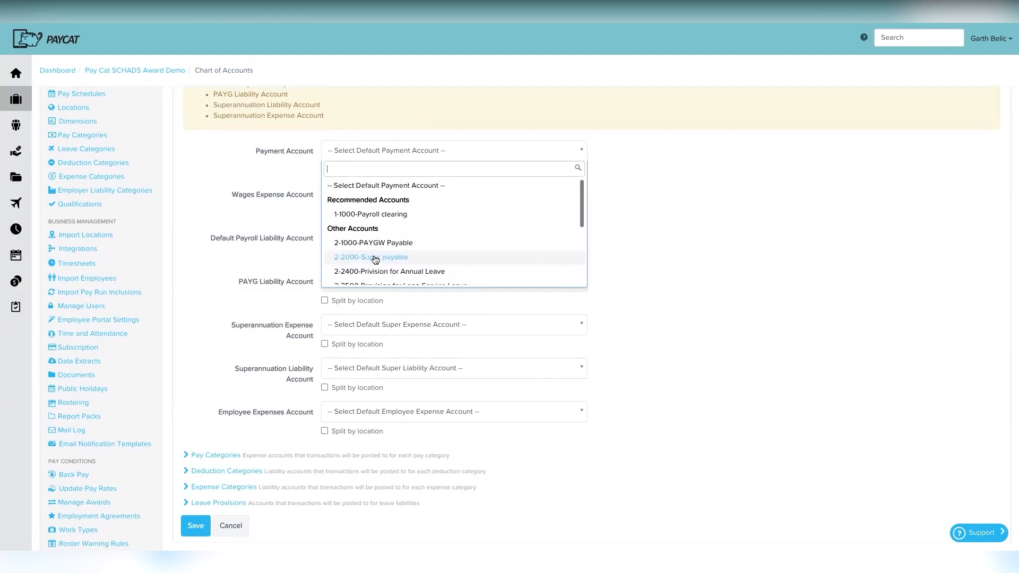
{"action": "left_click", "coordinate": [389, 215]}
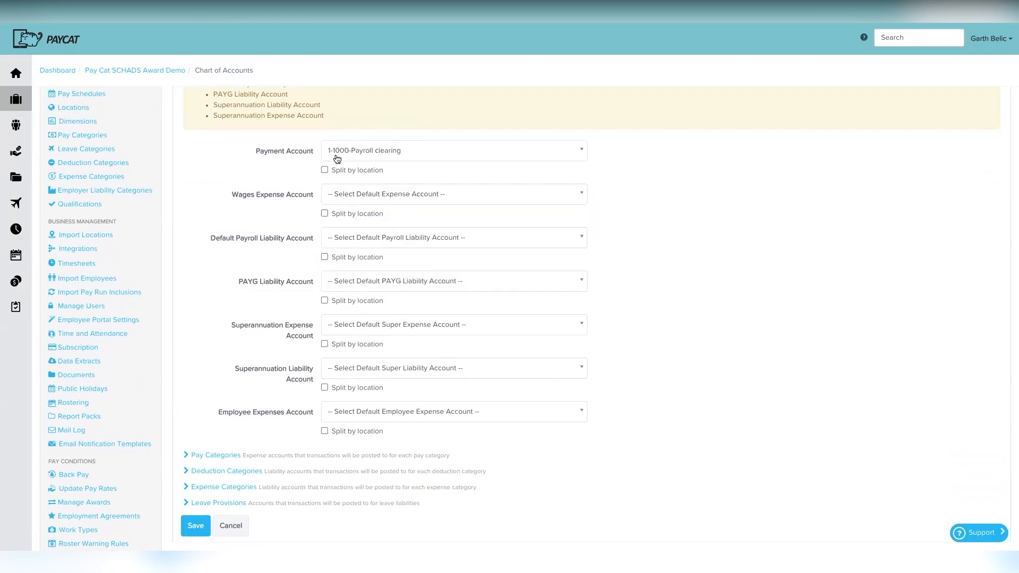
{"action": "left_click", "coordinate": [358, 194]}
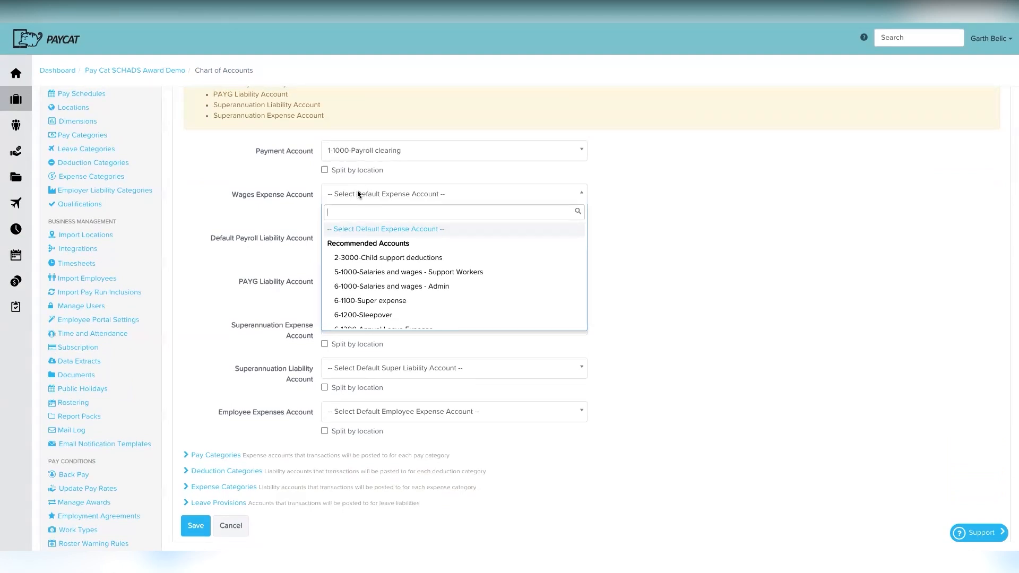
{"action": "left_click", "coordinate": [400, 274]}
{"action": "scroll", "coordinate": [396, 312], "scroll_direction": "down", "scroll_amount": 1}
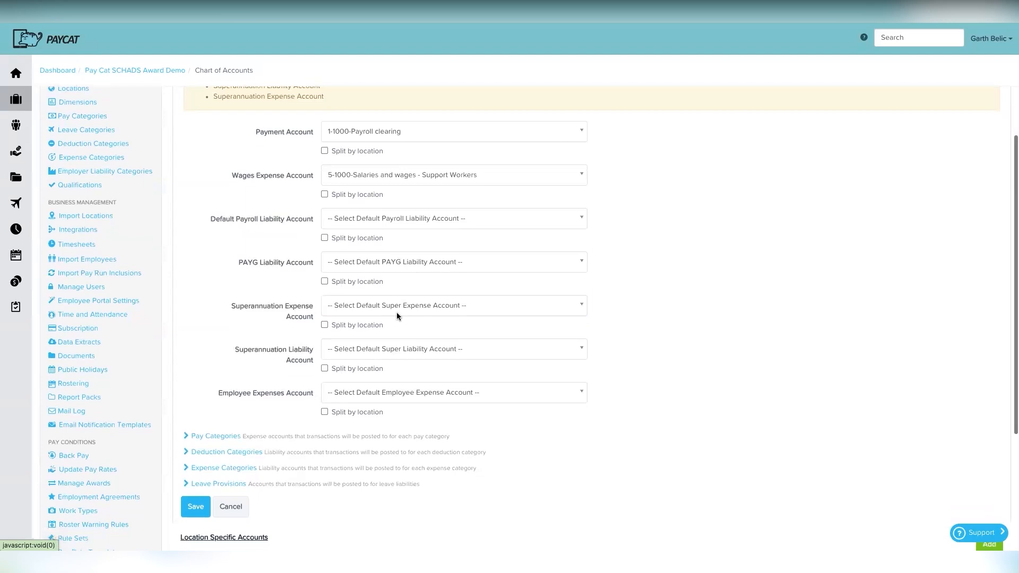
{"action": "left_click", "coordinate": [394, 219]}
{"action": "scroll", "coordinate": [396, 321], "scroll_direction": "down", "scroll_amount": 2}
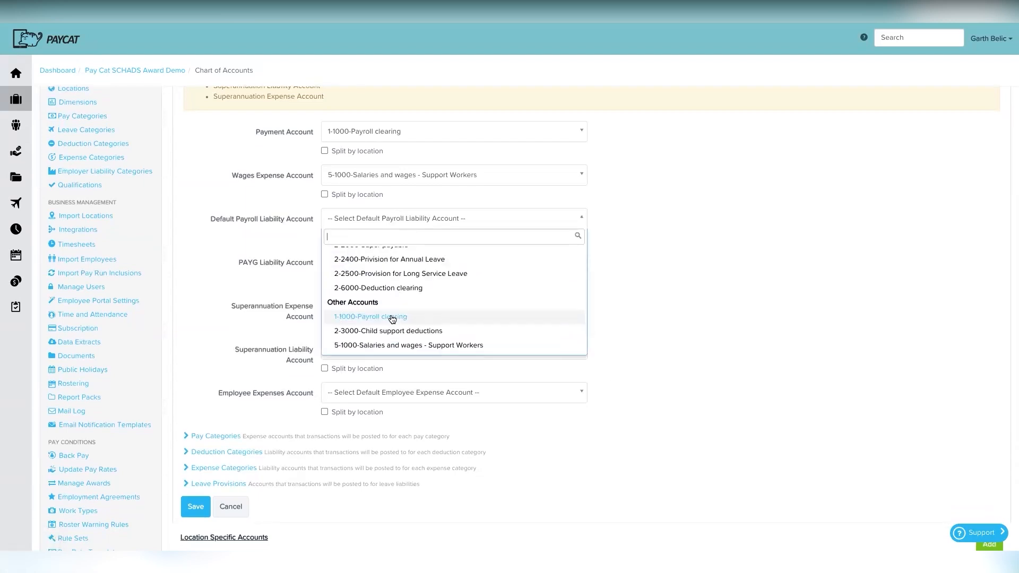
{"action": "left_click", "coordinate": [392, 317]}
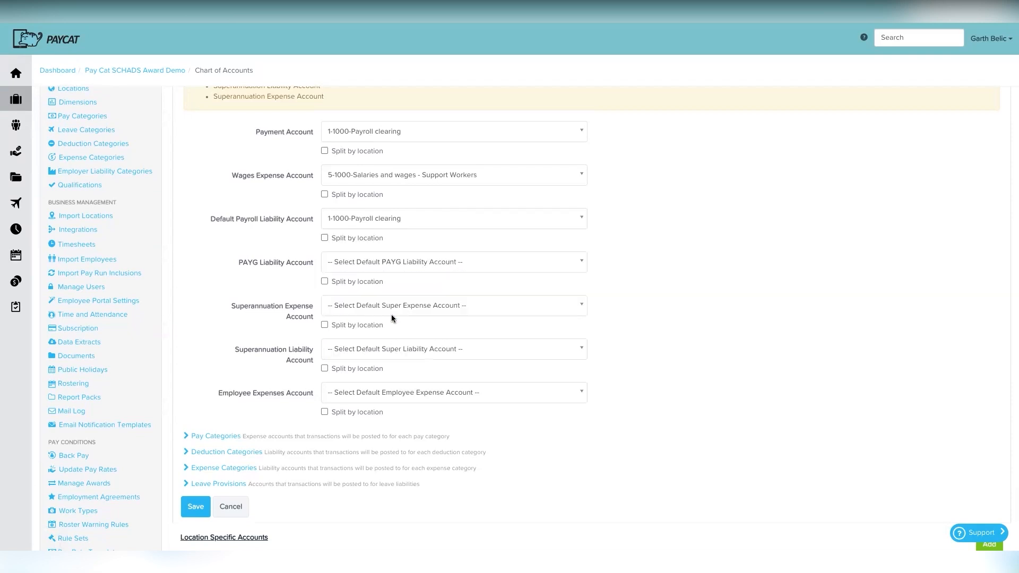
Step: Set PAYG to 2-1000-PAYGW Payable, Super Expense to 6-1100, Super Liability to 2-2000-Super payable
{"action": "scroll", "coordinate": [364, 261], "scroll_direction": "down", "scroll_amount": 1}
{"action": "scroll", "coordinate": [364, 261], "scroll_direction": "down", "scroll_amount": 1}
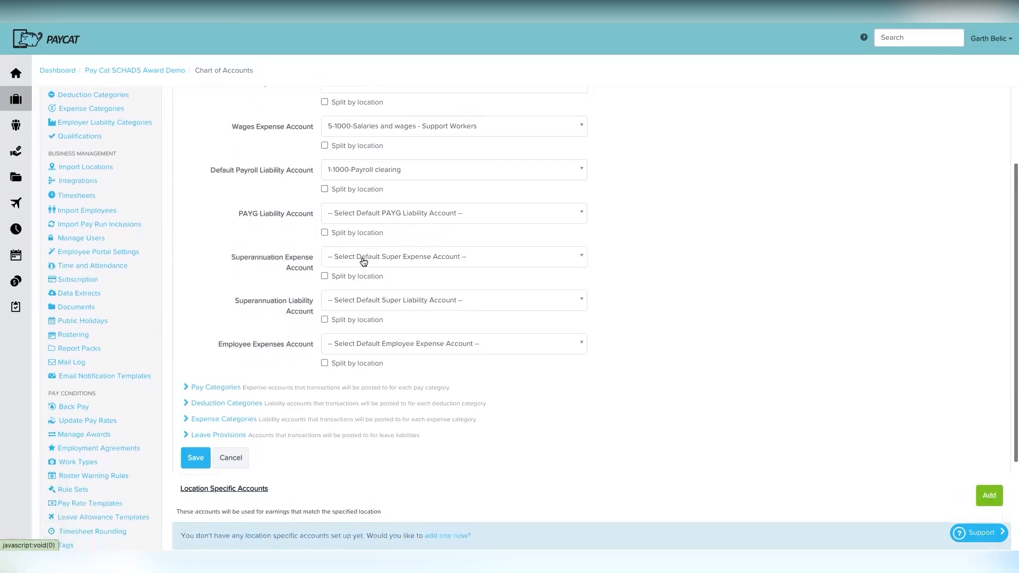
{"action": "left_click", "coordinate": [365, 214]}
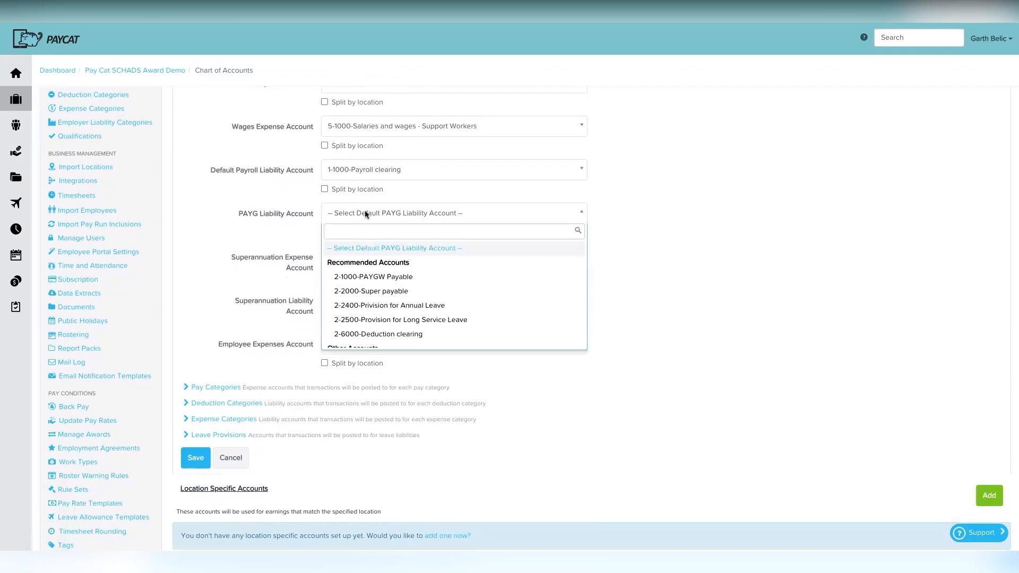
{"action": "left_click", "coordinate": [373, 276]}
{"action": "left_click", "coordinate": [365, 257]}
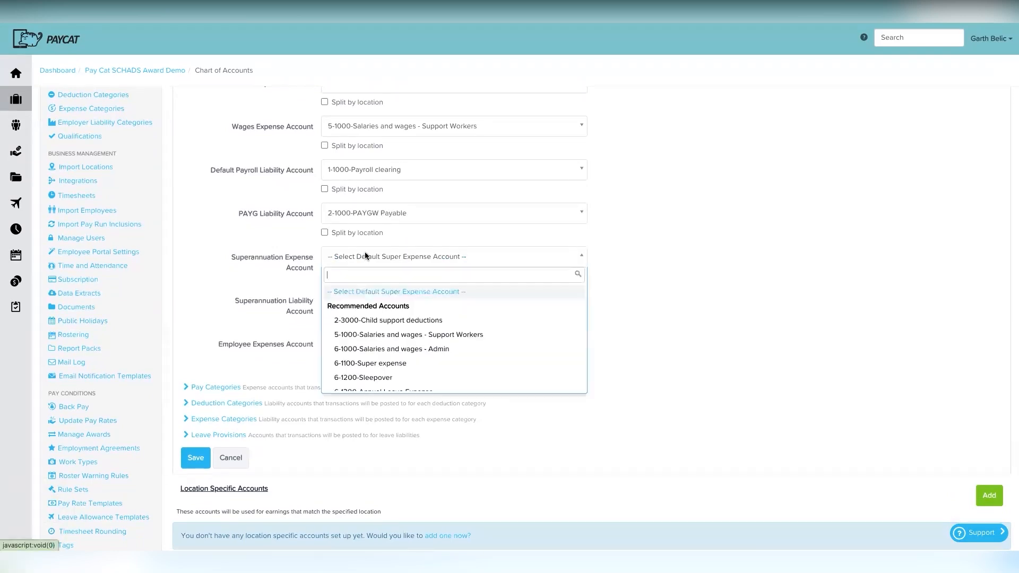
{"action": "left_click", "coordinate": [378, 363]}
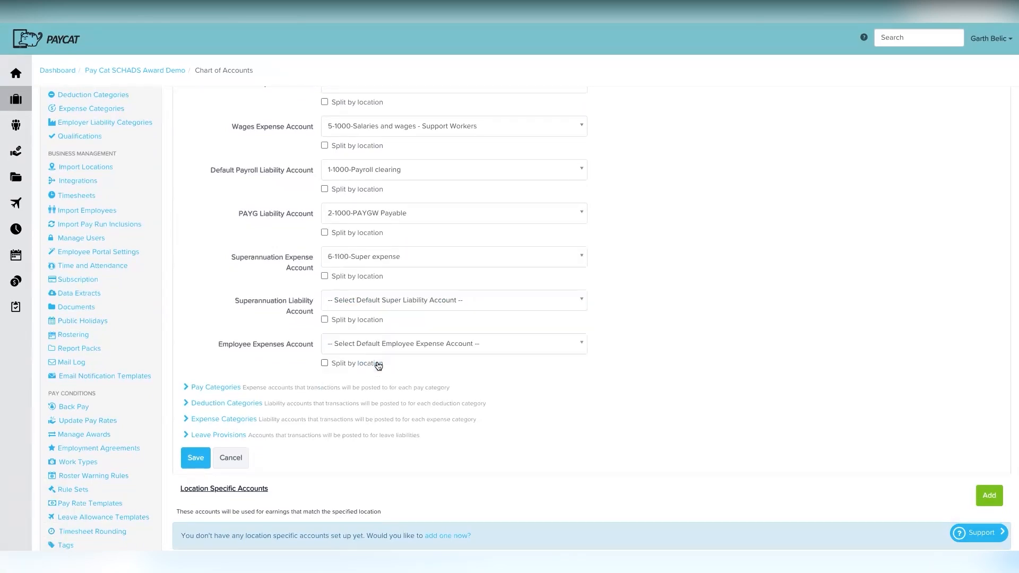
{"action": "left_click", "coordinate": [358, 301]}
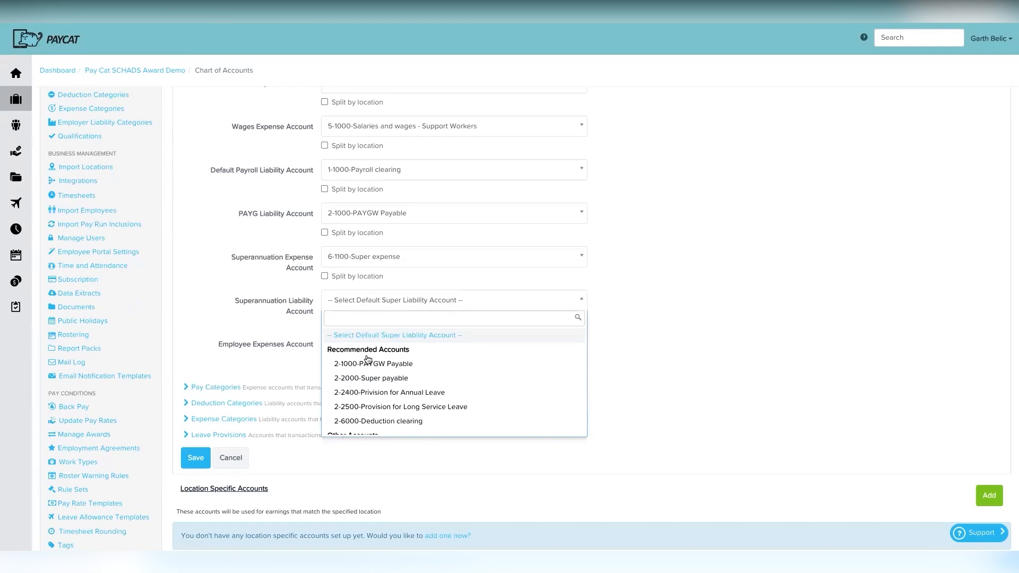
{"action": "left_click", "coordinate": [370, 378]}
Step: Set Employee Expenses to 5-1000-Salaries and wages - Support Workers
{"action": "scroll", "coordinate": [361, 381], "scroll_direction": "down", "scroll_amount": 1}
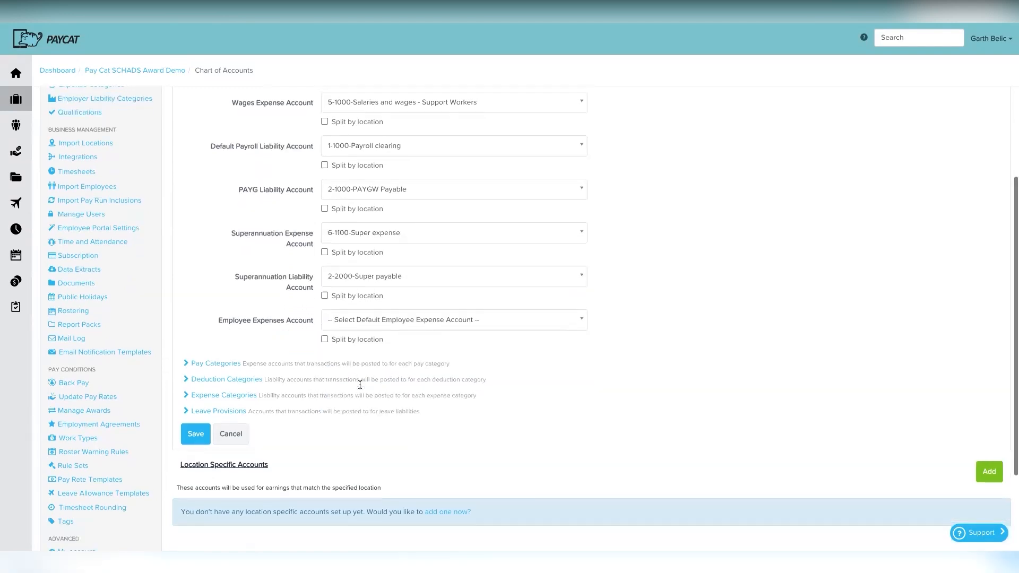
{"action": "left_click", "coordinate": [376, 319]}
{"action": "scroll", "coordinate": [377, 407], "scroll_direction": "down", "scroll_amount": 2}
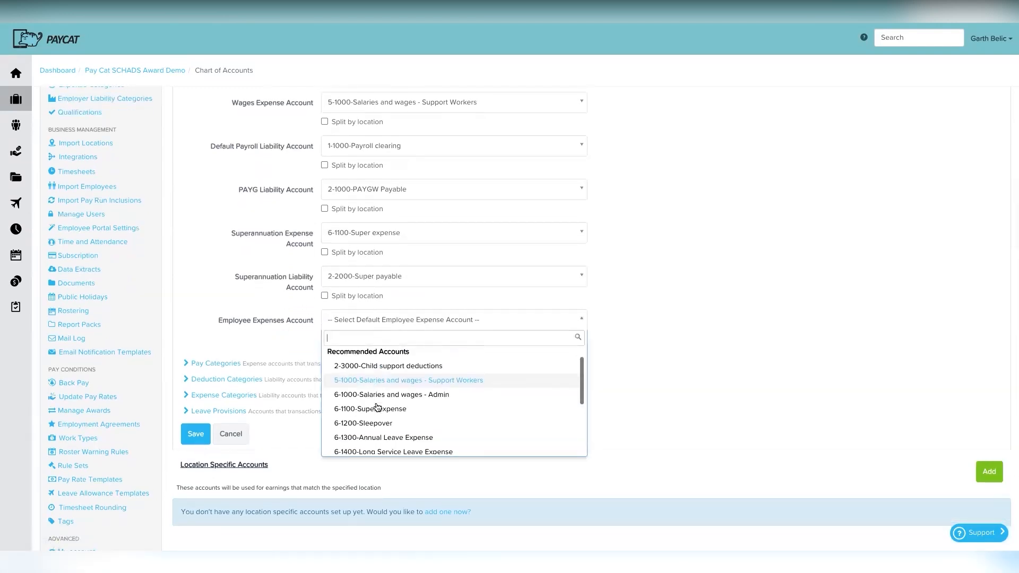
{"action": "scroll", "coordinate": [377, 408], "scroll_direction": "down", "scroll_amount": 2}
{"action": "scroll", "coordinate": [378, 407], "scroll_direction": "up", "scroll_amount": 5}
{"action": "scroll", "coordinate": [377, 407], "scroll_direction": "down", "scroll_amount": 2}
{"action": "scroll", "coordinate": [377, 414], "scroll_direction": "up", "scroll_amount": 2}
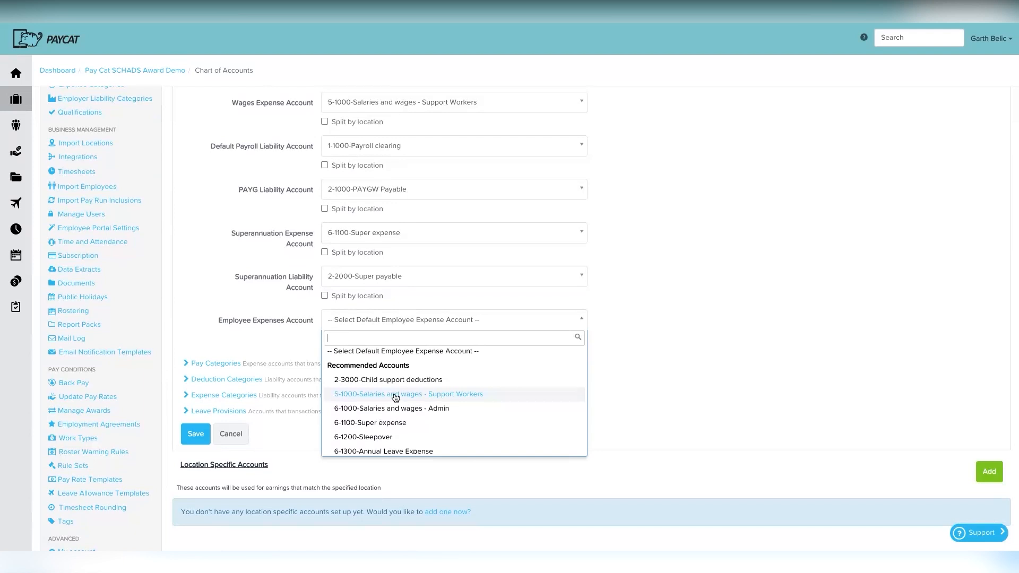
{"action": "left_click", "coordinate": [395, 399]}
{"action": "scroll", "coordinate": [393, 393], "scroll_direction": "down", "scroll_amount": 2}
{"action": "scroll", "coordinate": [442, 317], "scroll_direction": "up", "scroll_amount": 1}
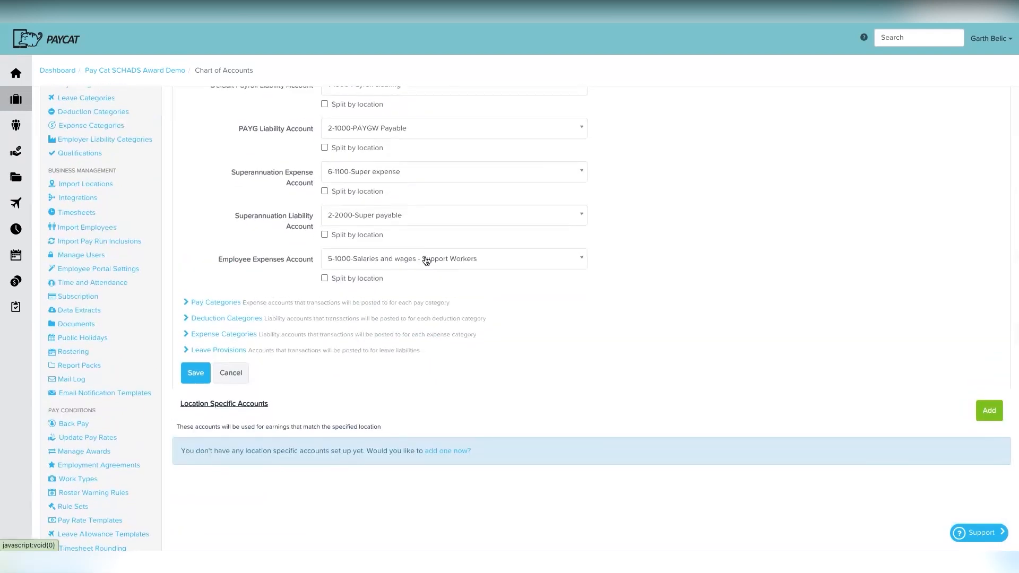
{"action": "scroll", "coordinate": [430, 244], "scroll_direction": "up", "scroll_amount": 4}
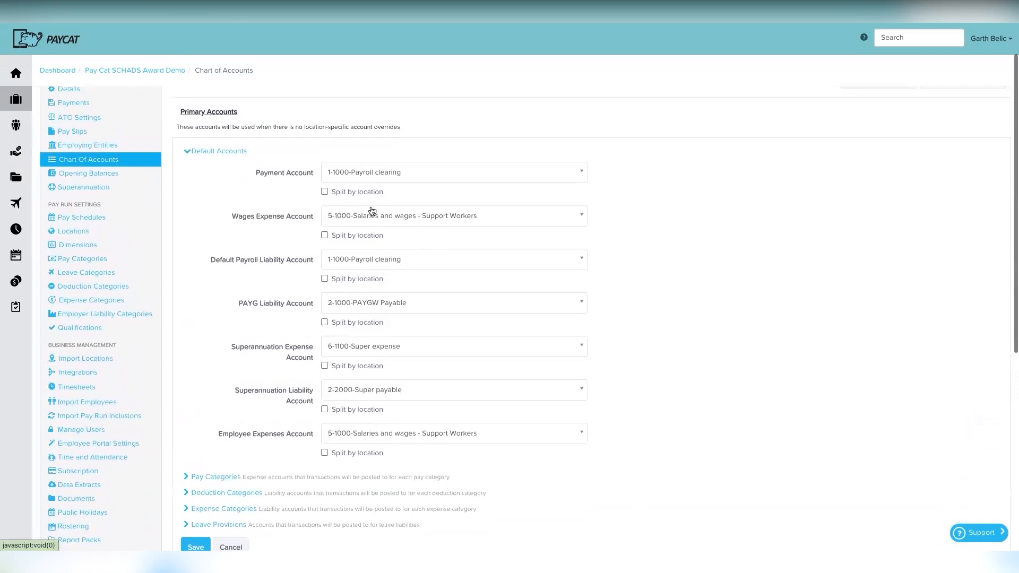
Step: Turn on Split by location for Wages and Superannuation Expense, then save the default accounts
{"action": "left_click", "coordinate": [324, 236]}
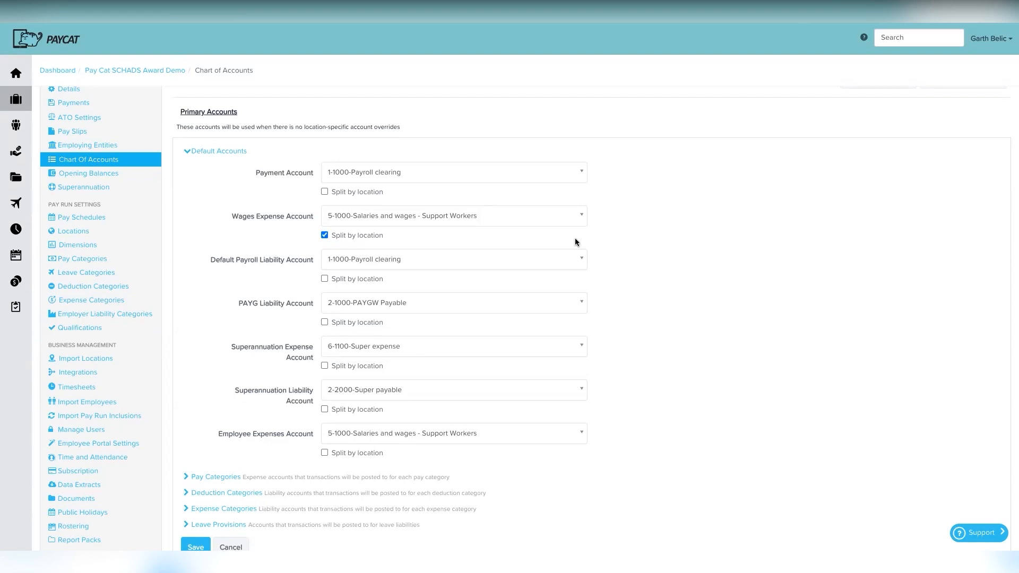
{"action": "scroll", "coordinate": [402, 250], "scroll_direction": "down", "scroll_amount": 1}
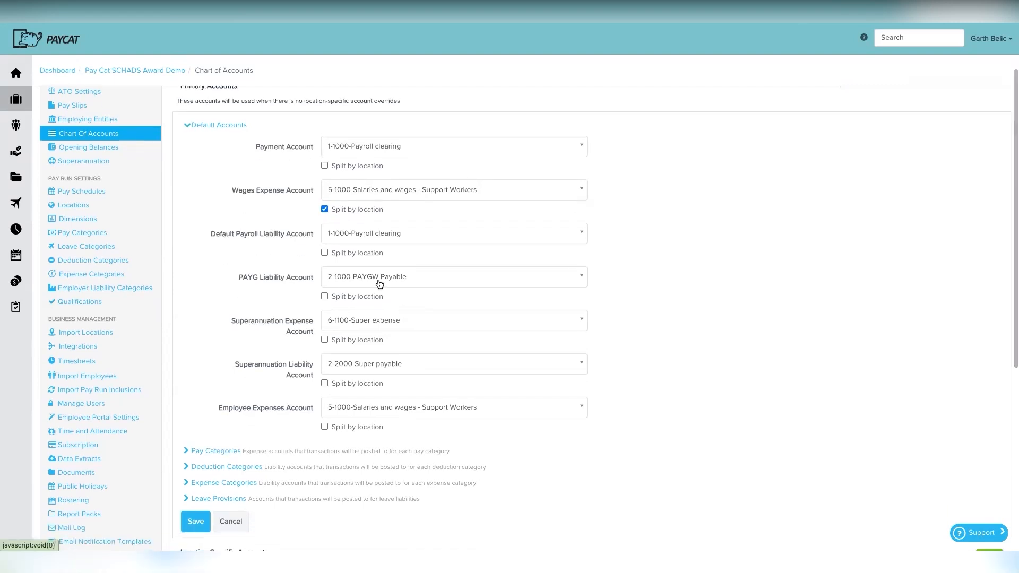
{"action": "scroll", "coordinate": [332, 319], "scroll_direction": "down", "scroll_amount": 1}
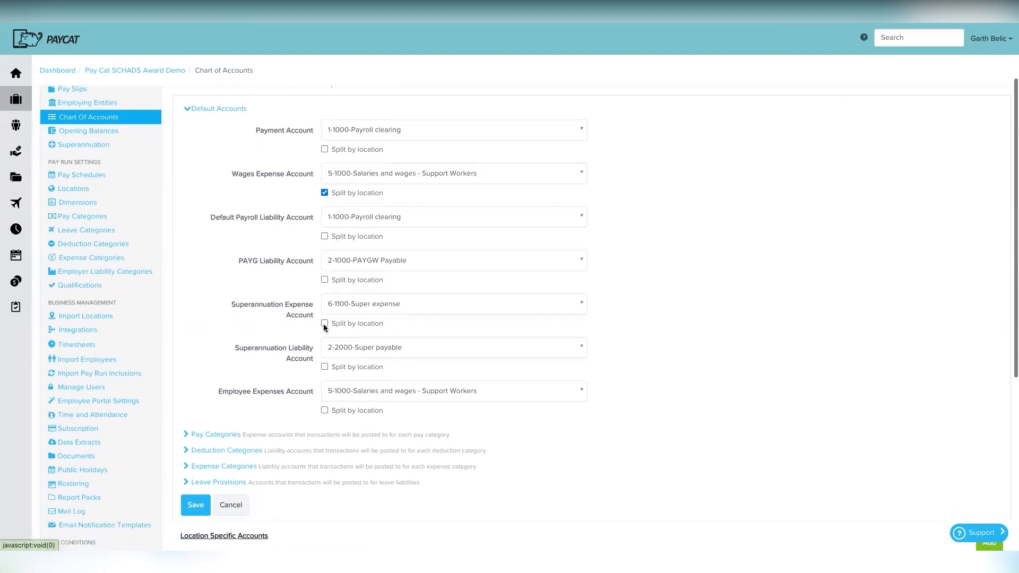
{"action": "left_click", "coordinate": [325, 323]}
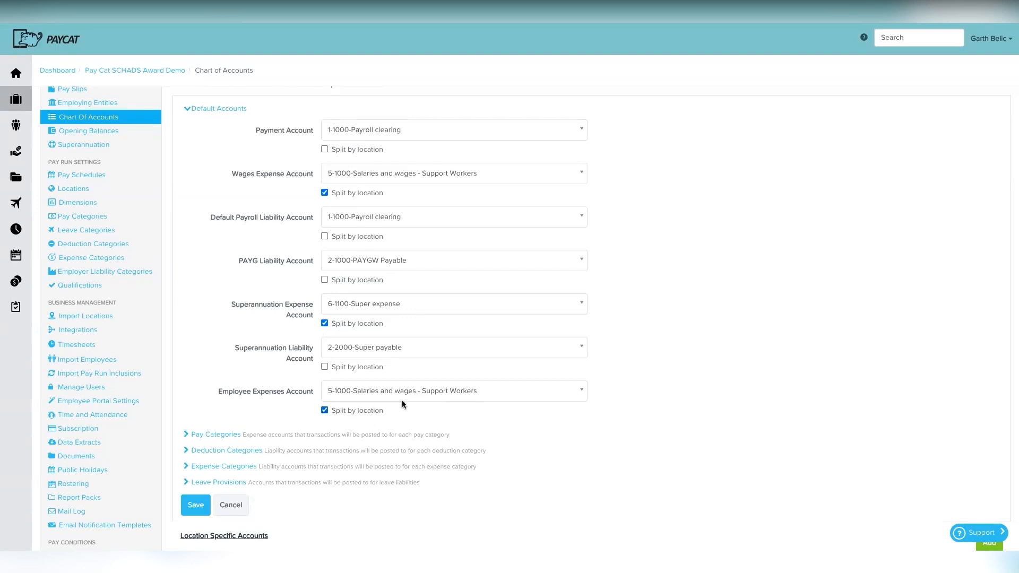
{"action": "scroll", "coordinate": [414, 419], "scroll_direction": "down", "scroll_amount": 1}
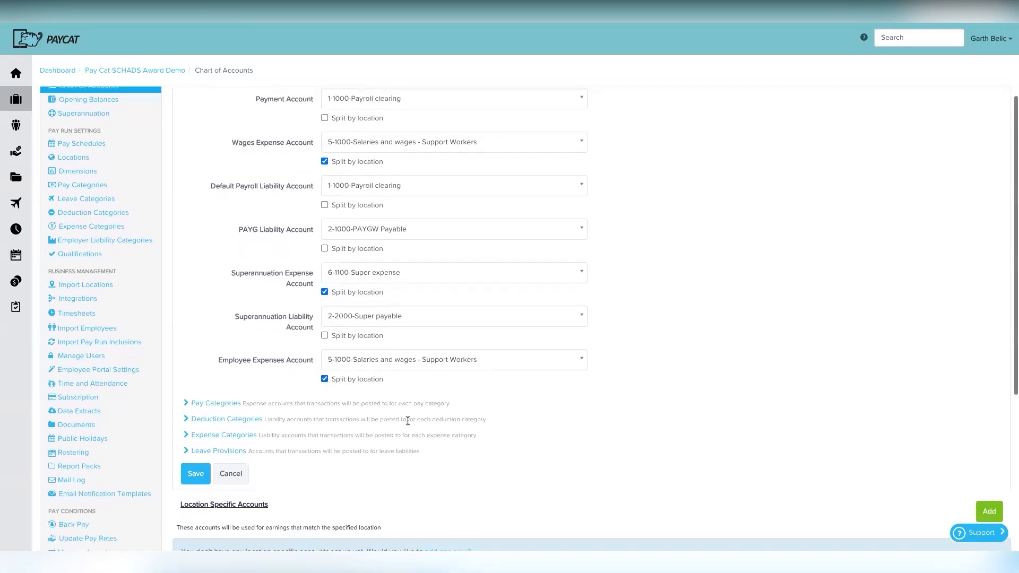
{"action": "left_click", "coordinate": [201, 478]}
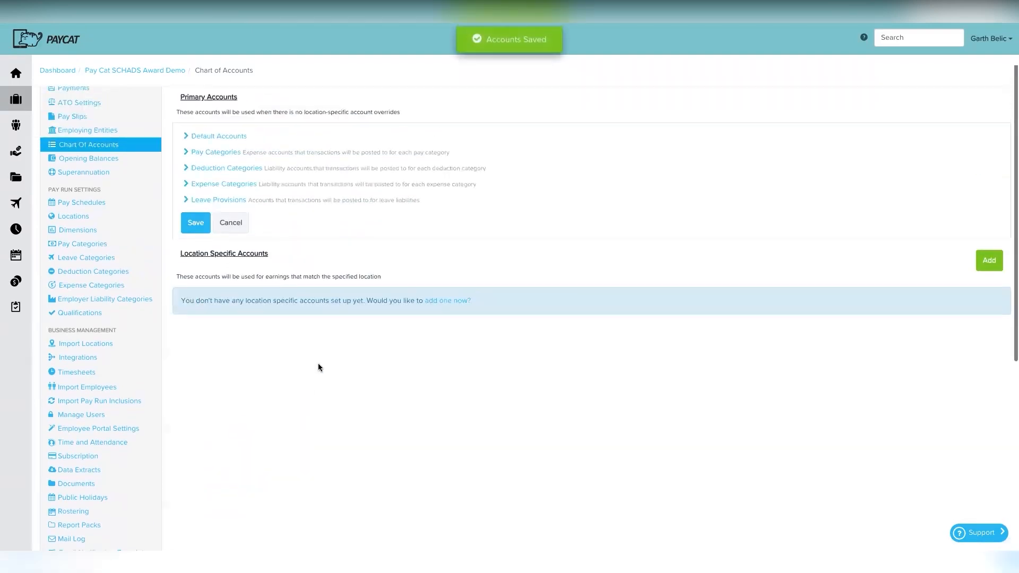
Step: Show the fourth BASICS bullet warning about coding expenses in deduction categories
{"action": "left_click", "coordinate": [232, 206]}
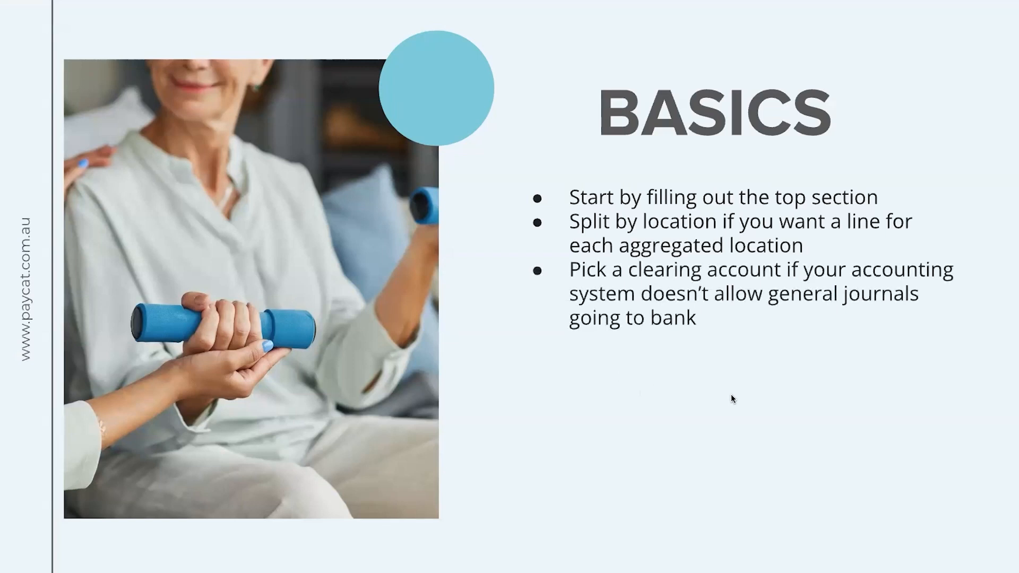
{"action": "left_click", "coordinate": [712, 402]}
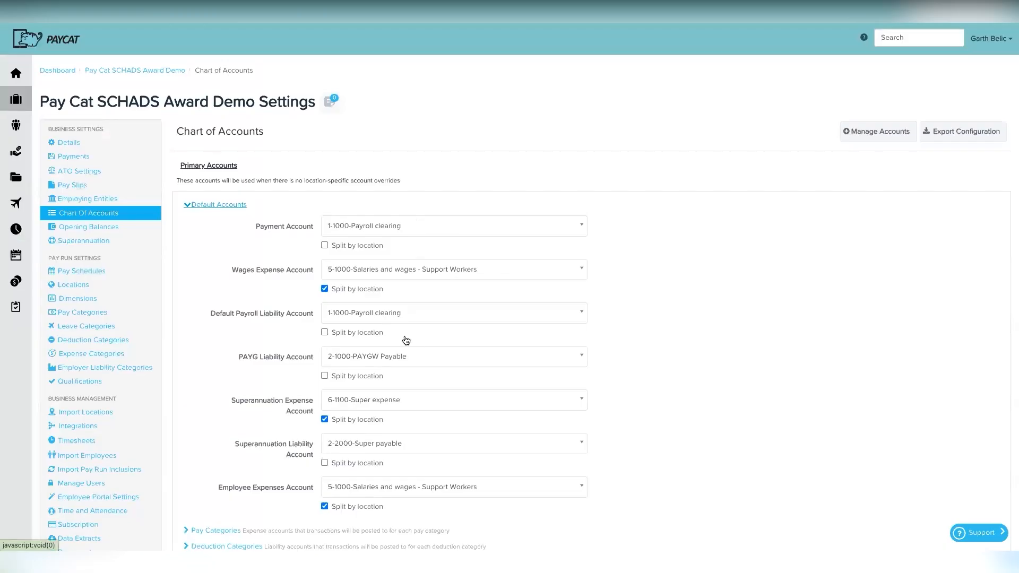
{"action": "scroll", "coordinate": [403, 339], "scroll_direction": "down", "scroll_amount": 5}
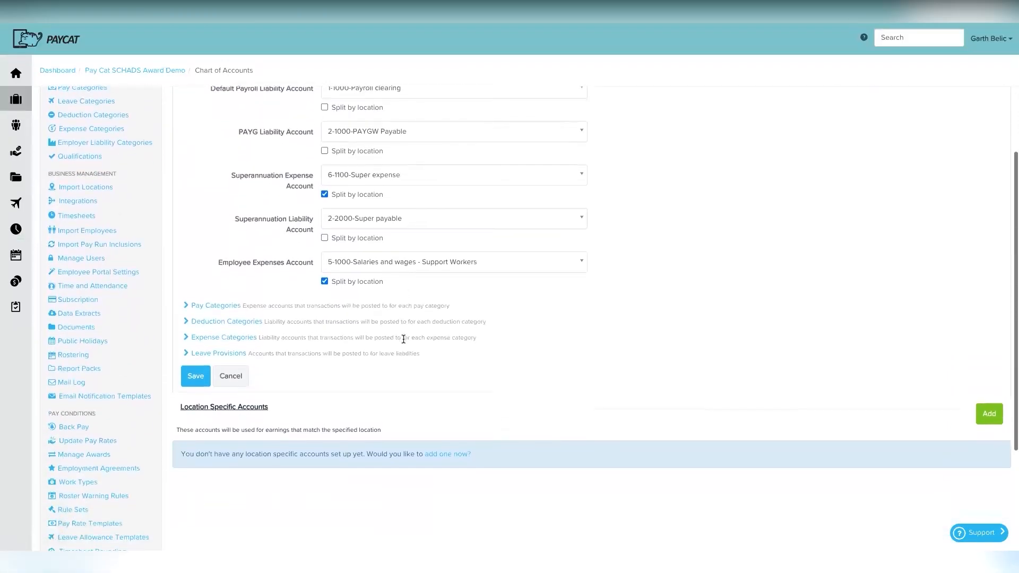
Step: Expand Deduction Categories and review its eight categories, all liability accounts Not specified
{"action": "left_click", "coordinate": [245, 318]}
{"action": "scroll", "coordinate": [410, 393], "scroll_direction": "down", "scroll_amount": 3}
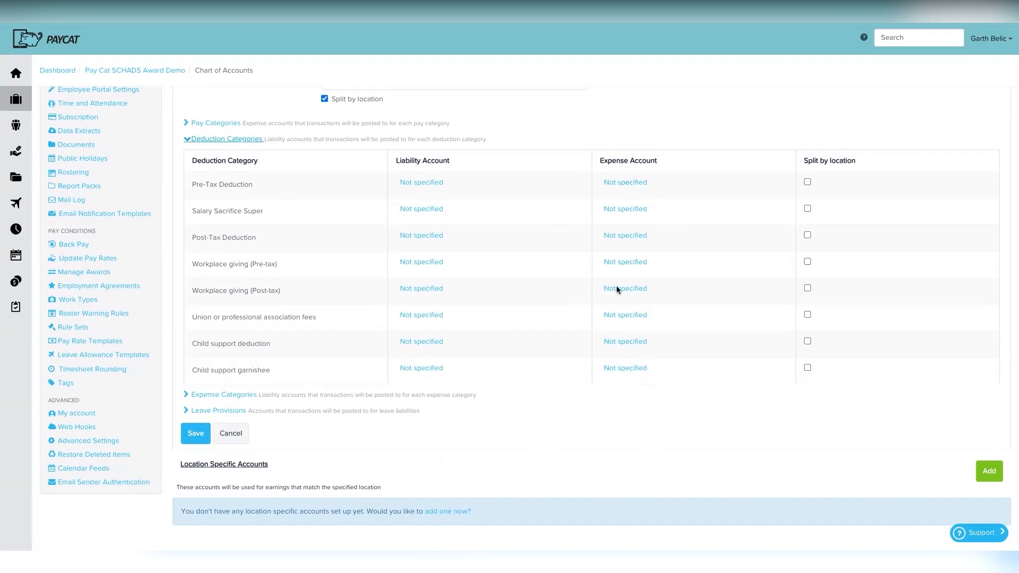
{"action": "scroll", "coordinate": [594, 226], "scroll_direction": "up", "scroll_amount": 3}
{"action": "scroll", "coordinate": [594, 226], "scroll_direction": "up", "scroll_amount": 5}
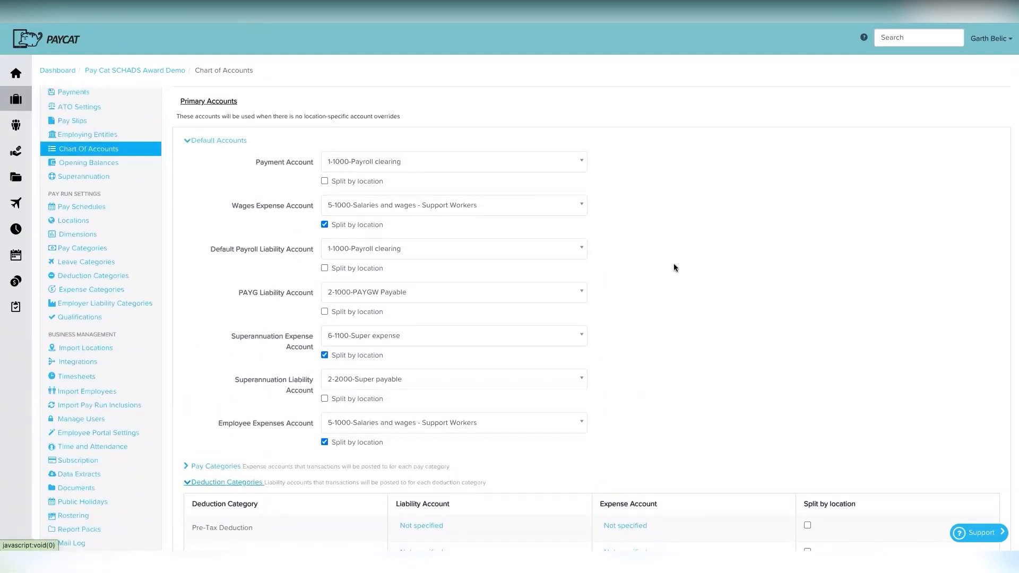
{"action": "scroll", "coordinate": [666, 362], "scroll_direction": "down", "scroll_amount": 5}
{"action": "scroll", "coordinate": [666, 362], "scroll_direction": "down", "scroll_amount": 1}
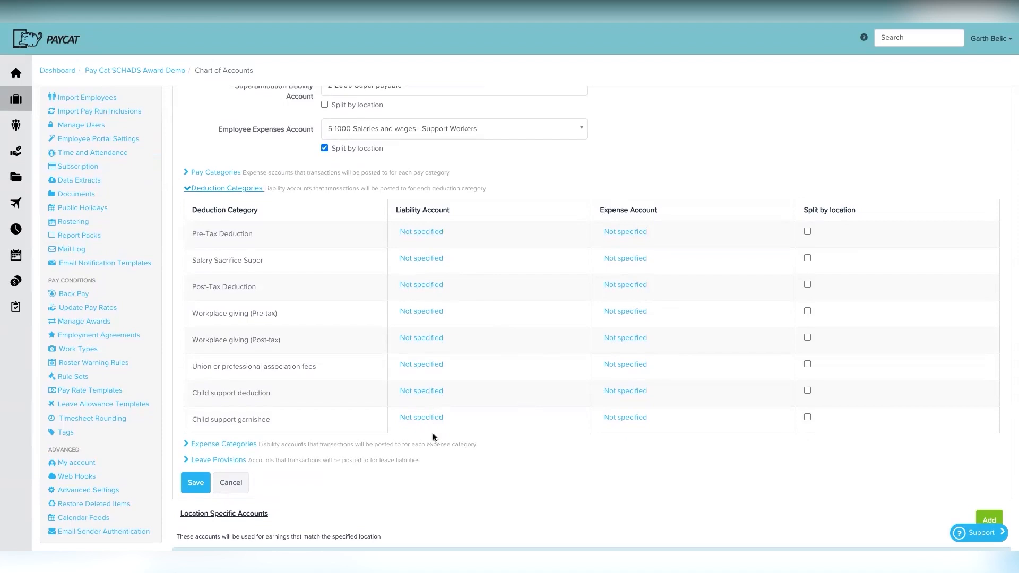
{"action": "scroll", "coordinate": [486, 323], "scroll_direction": "up", "scroll_amount": 1}
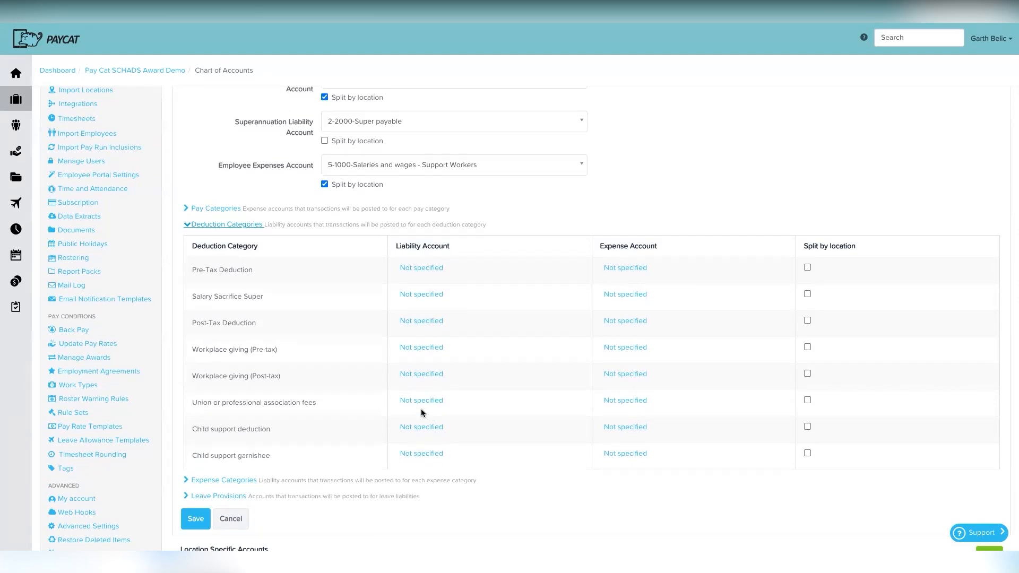
Step: Set Pre-Tax and Post-Tax Deduction to 2-6000-Deduction clearing, Salary Sacrifice Super to 2-2000-Super payable
{"action": "left_click", "coordinate": [425, 268]}
{"action": "left_click", "coordinate": [445, 273]}
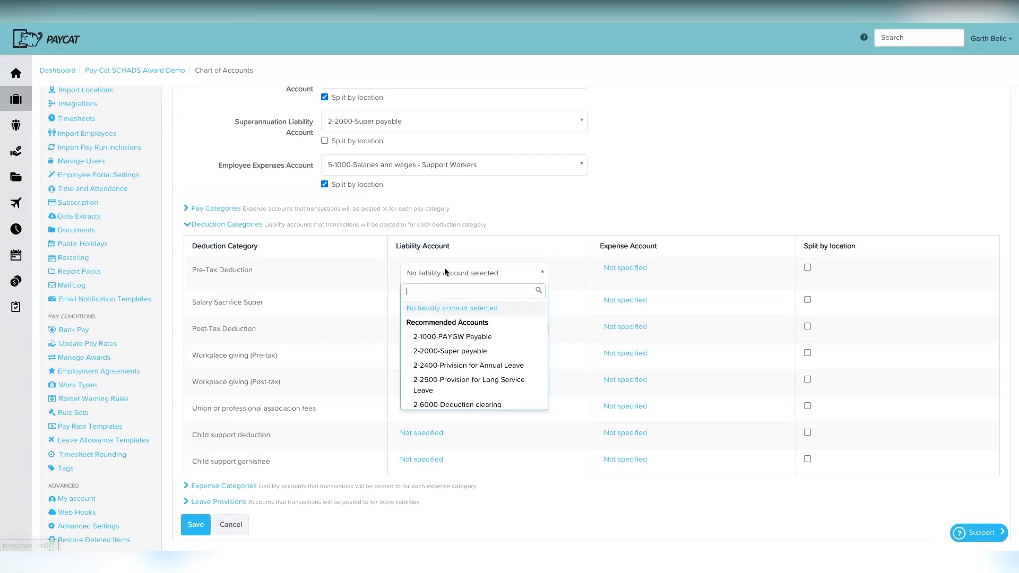
{"action": "scroll", "coordinate": [457, 366], "scroll_direction": "down", "scroll_amount": 2}
{"action": "left_click", "coordinate": [460, 364]}
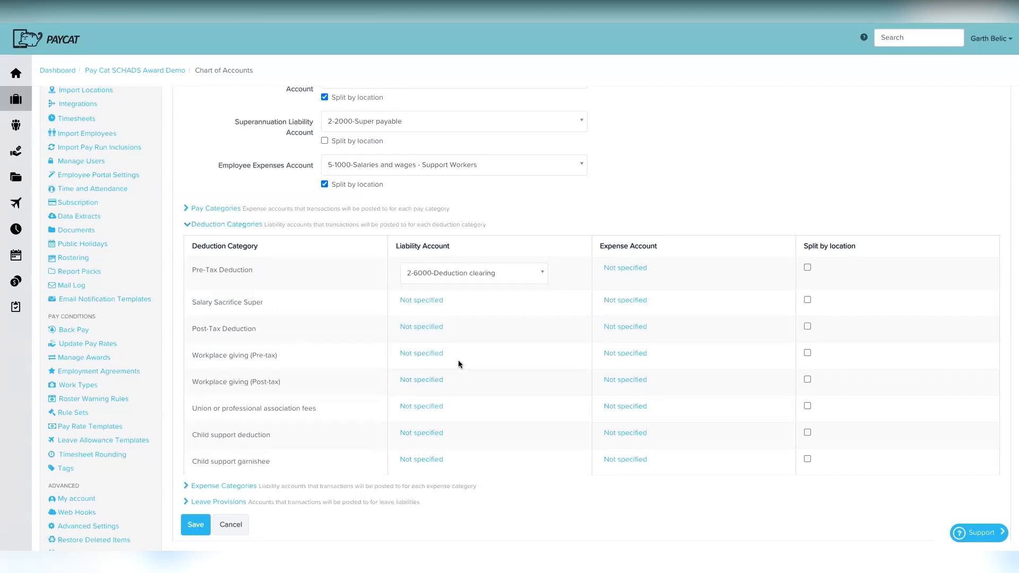
{"action": "left_click", "coordinate": [423, 300]}
{"action": "left_click", "coordinate": [443, 306]}
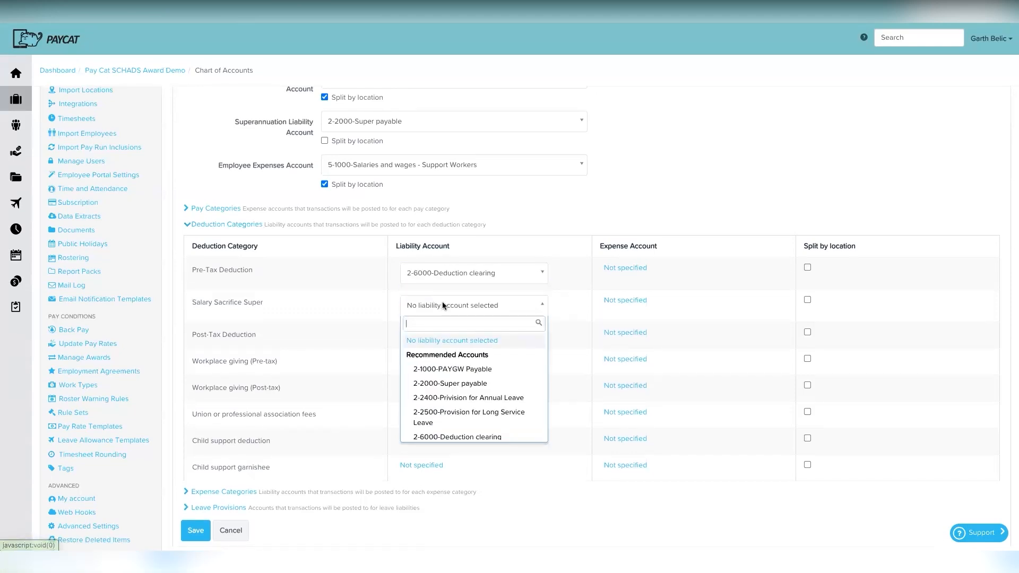
{"action": "left_click", "coordinate": [452, 382]}
{"action": "left_click", "coordinate": [421, 333]}
{"action": "left_click", "coordinate": [435, 338]}
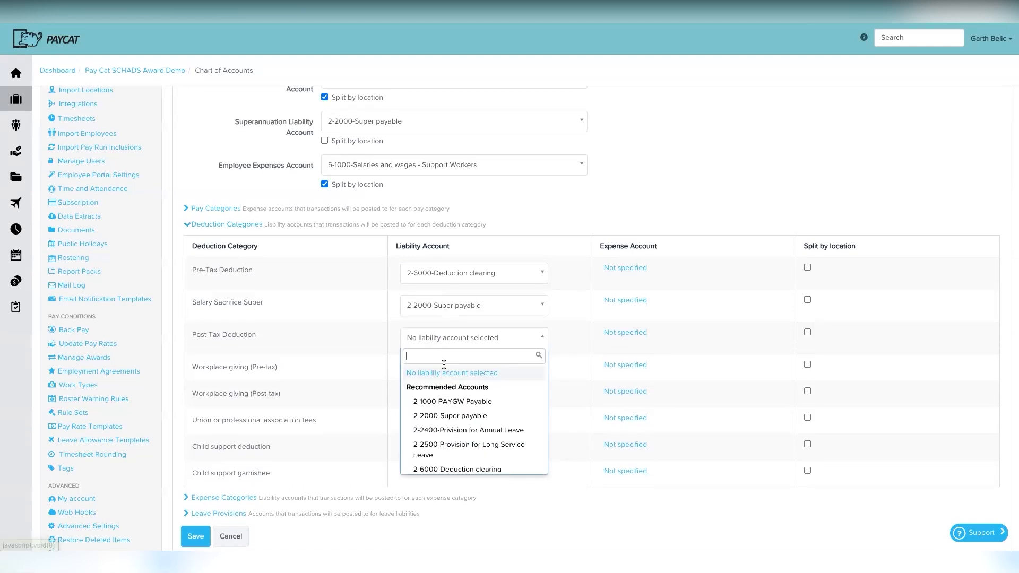
{"action": "scroll", "coordinate": [451, 441], "scroll_direction": "down", "scroll_amount": 2}
{"action": "left_click", "coordinate": [450, 446]}
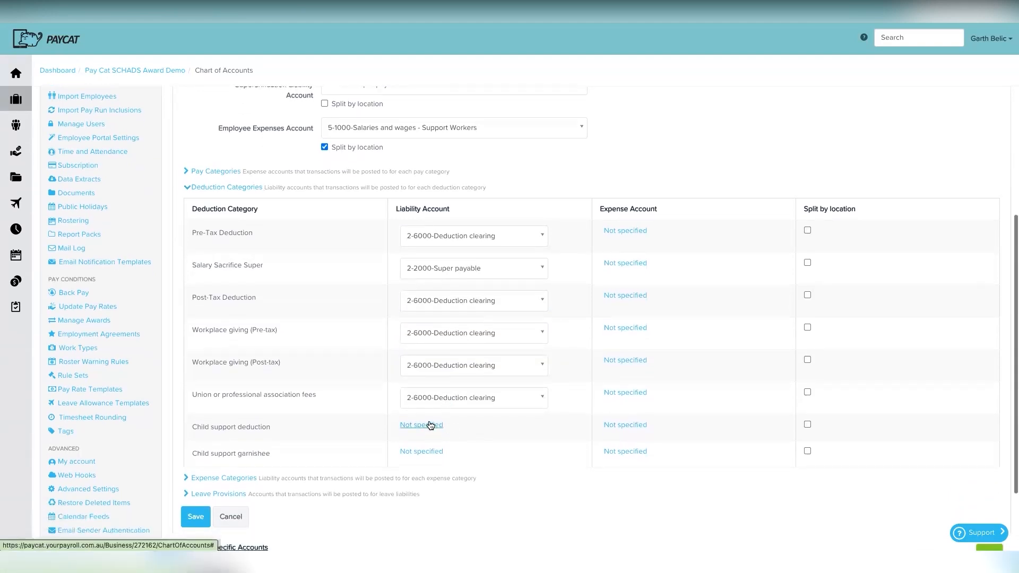
Step: Assign 2-3000-Child support deductions to child support deduction and garnishee, then save
{"action": "left_click", "coordinate": [426, 425]}
{"action": "left_click", "coordinate": [452, 429]}
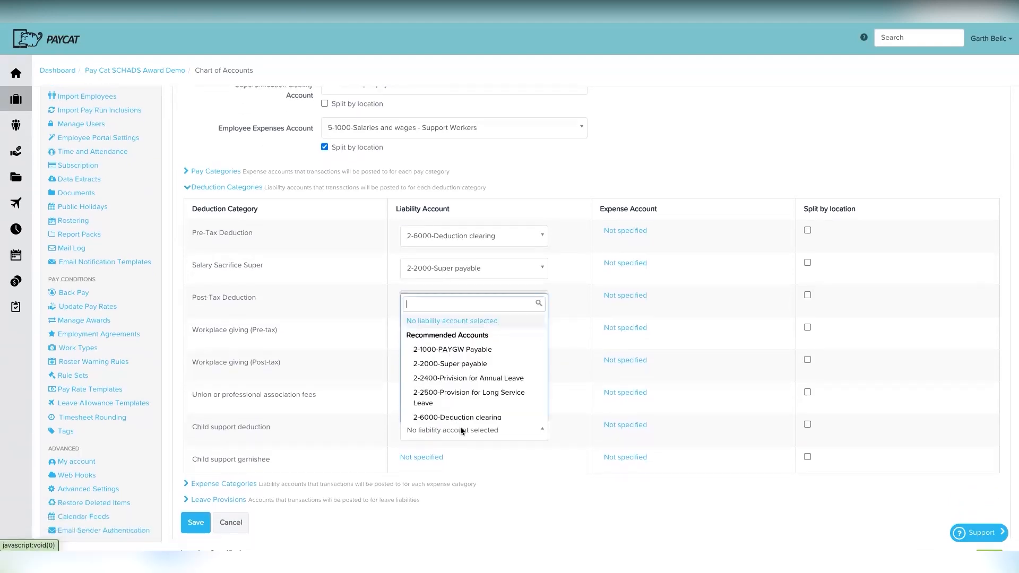
{"action": "scroll", "coordinate": [487, 401], "scroll_direction": "down", "scroll_amount": 2}
{"action": "scroll", "coordinate": [487, 401], "scroll_direction": "down", "scroll_amount": 1}
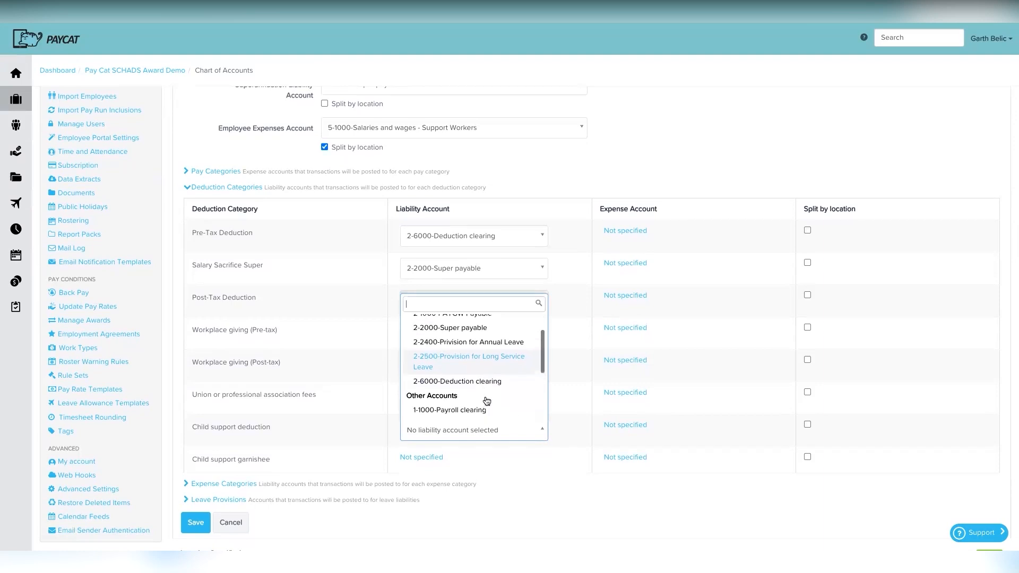
{"action": "left_click", "coordinate": [485, 403]}
{"action": "scroll", "coordinate": [450, 416], "scroll_direction": "down", "scroll_amount": 1}
{"action": "left_click", "coordinate": [432, 421]}
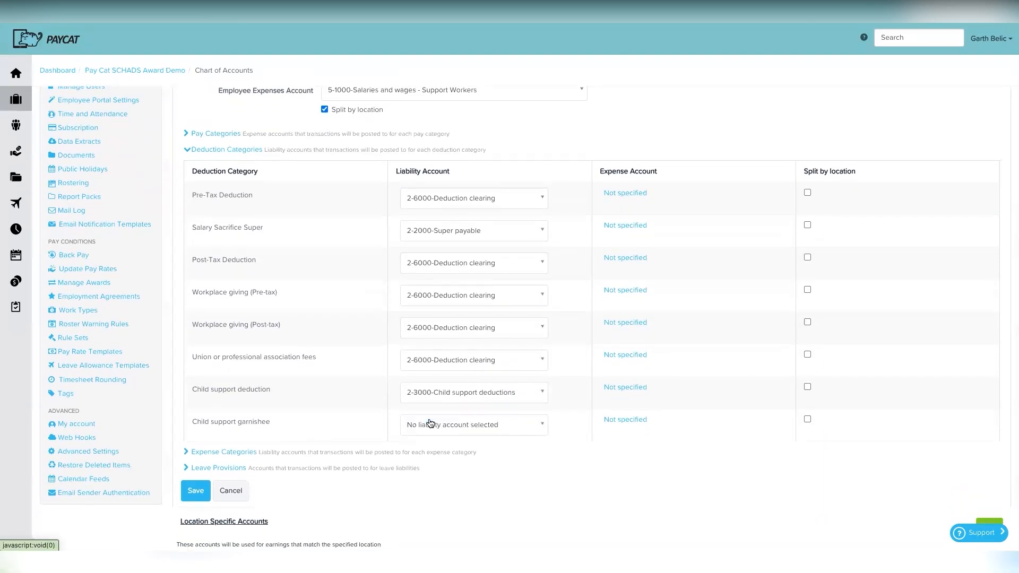
{"action": "left_click", "coordinate": [444, 425]}
{"action": "left_click", "coordinate": [472, 342]}
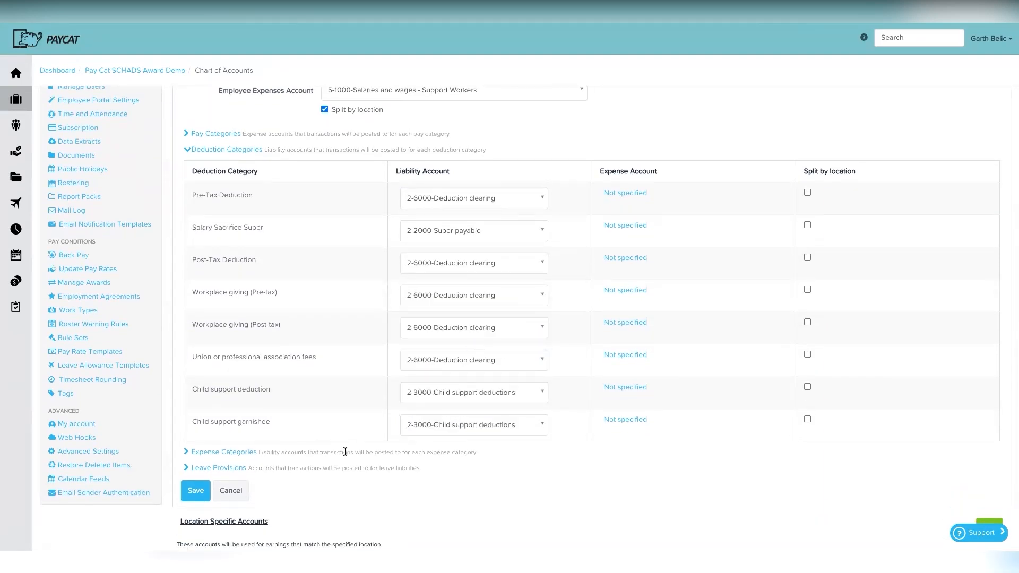
{"action": "scroll", "coordinate": [346, 453], "scroll_direction": "down", "scroll_amount": 1}
{"action": "left_click", "coordinate": [196, 463]}
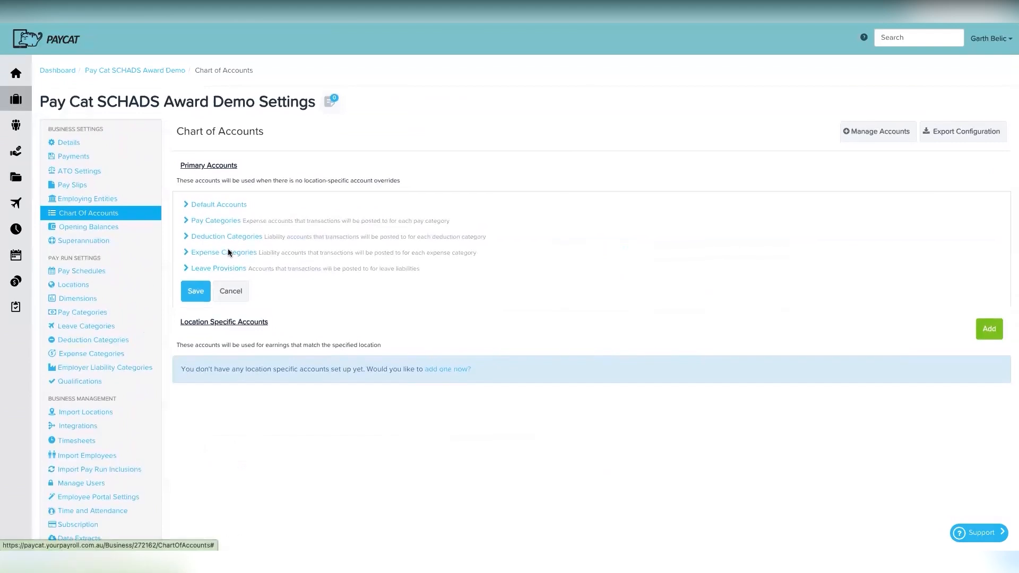
Step: Expand Expense Categories and set Expense Reimbursement and Clothing and equipment to 5-1000-Salaries and wages - Support Workers
{"action": "left_click", "coordinate": [226, 254]}
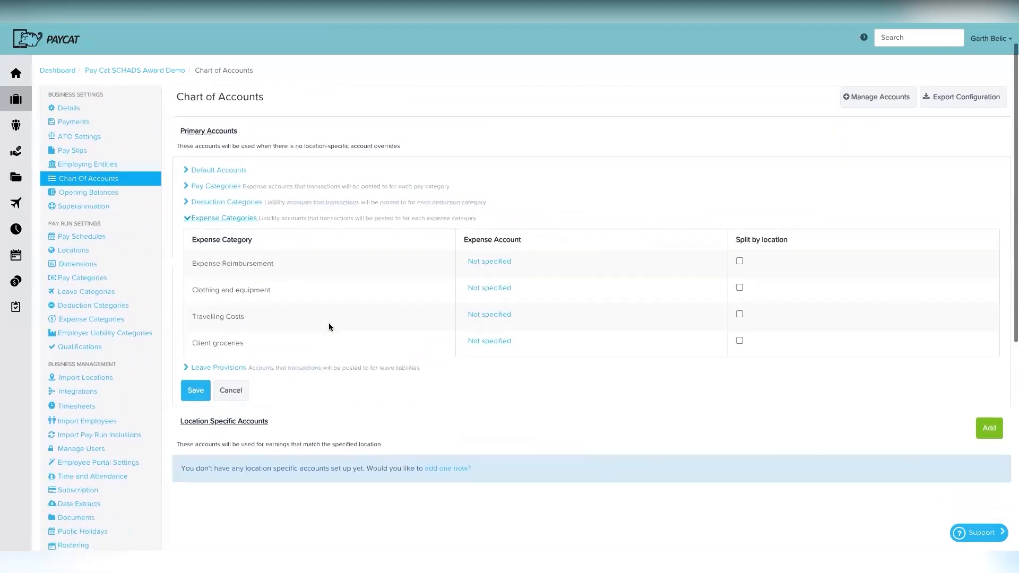
{"action": "scroll", "coordinate": [318, 302], "scroll_direction": "down", "scroll_amount": 1}
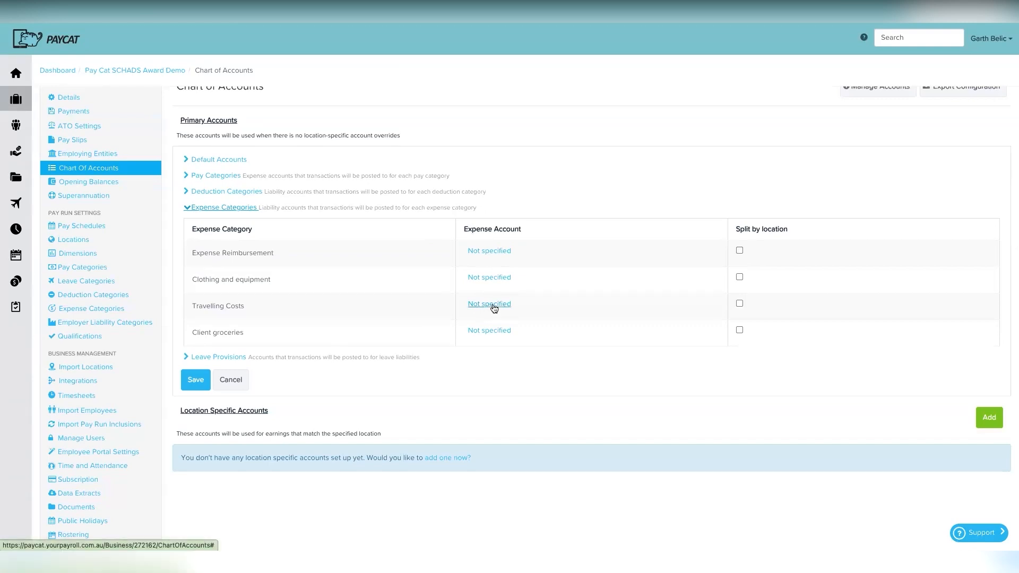
{"action": "left_click", "coordinate": [488, 252]}
{"action": "left_click", "coordinate": [500, 254]}
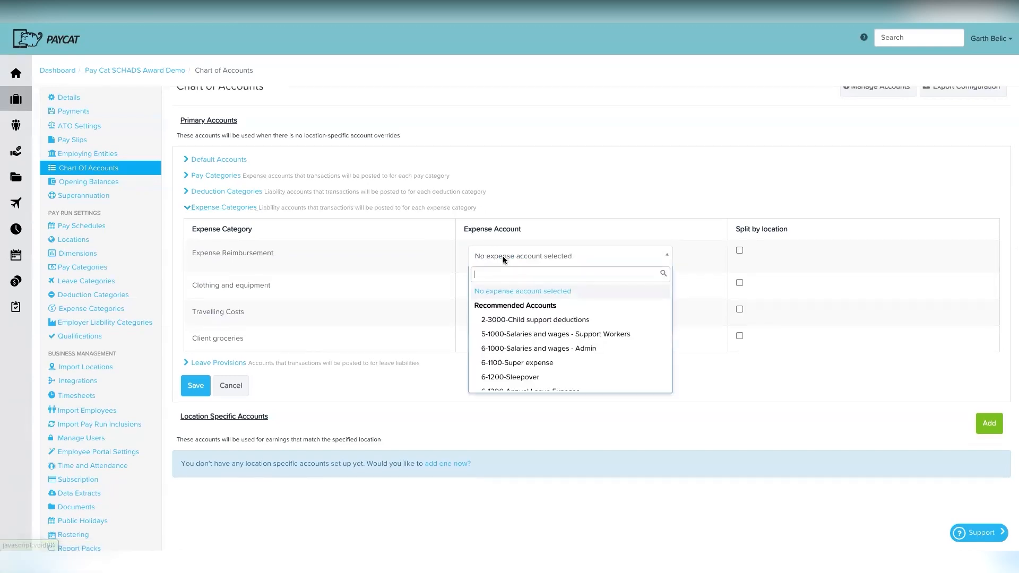
{"action": "left_click", "coordinate": [541, 330]}
{"action": "left_click", "coordinate": [497, 286]}
{"action": "left_click", "coordinate": [514, 288]}
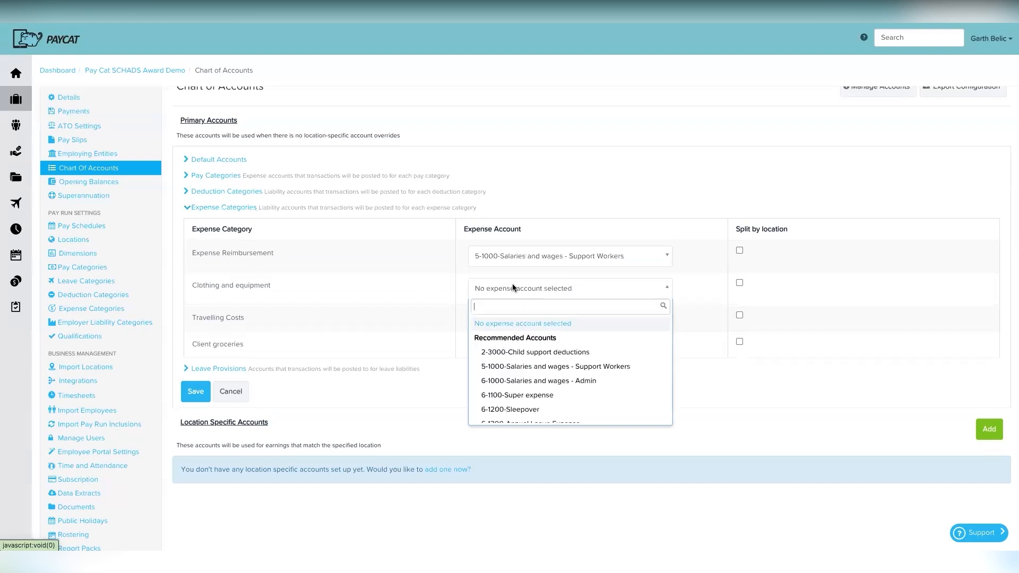
{"action": "left_click", "coordinate": [530, 367]}
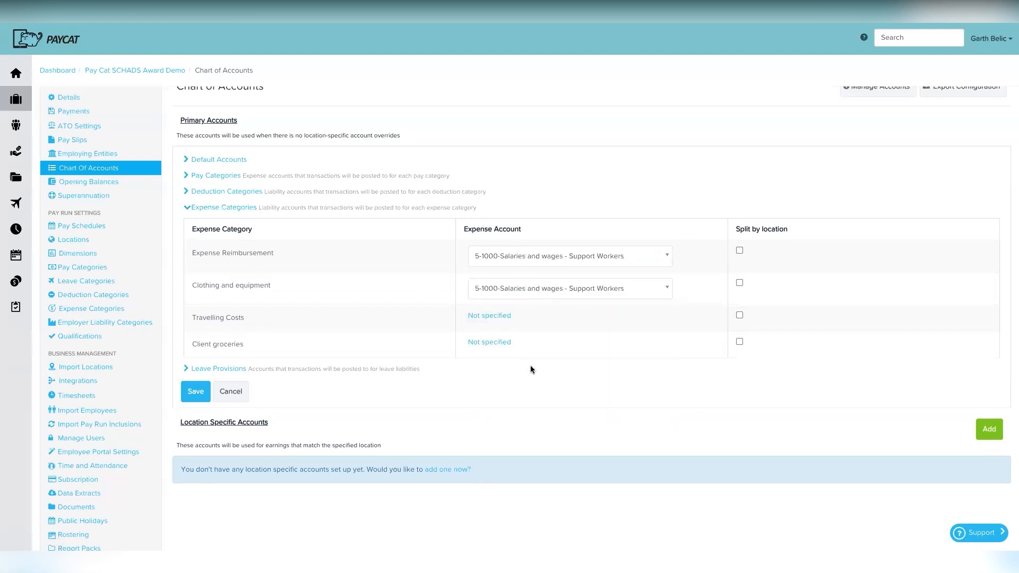
Step: Point Travelling Costs and Client groceries to 5-1000 as well, split by location, and save
{"action": "left_click", "coordinate": [490, 318]}
{"action": "left_click", "coordinate": [509, 318]}
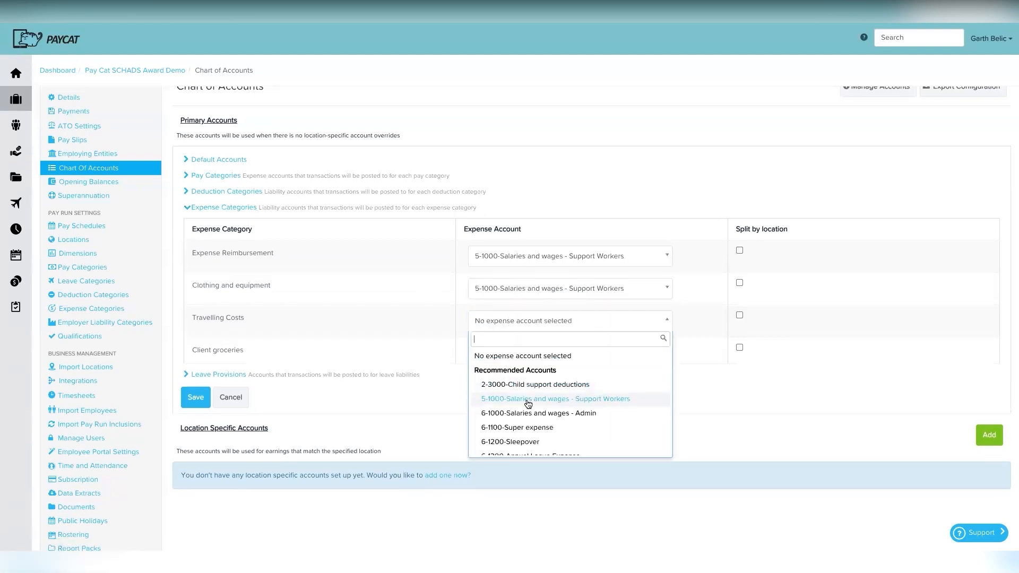
{"action": "left_click", "coordinate": [527, 399]}
{"action": "left_click", "coordinate": [489, 348]}
{"action": "left_click", "coordinate": [510, 353]}
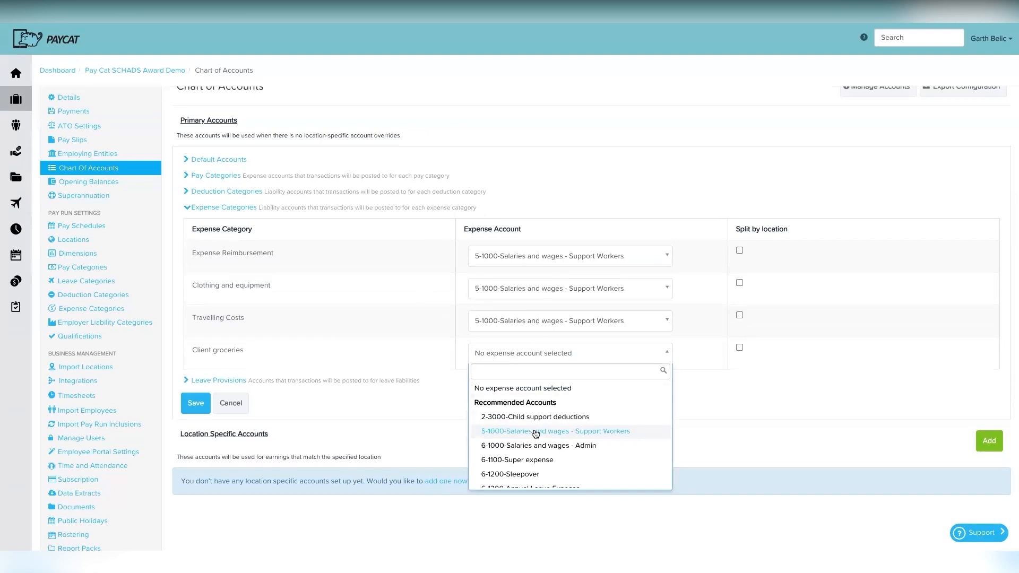
{"action": "left_click", "coordinate": [534, 430]}
{"action": "scroll", "coordinate": [543, 407], "scroll_direction": "down", "scroll_amount": 1}
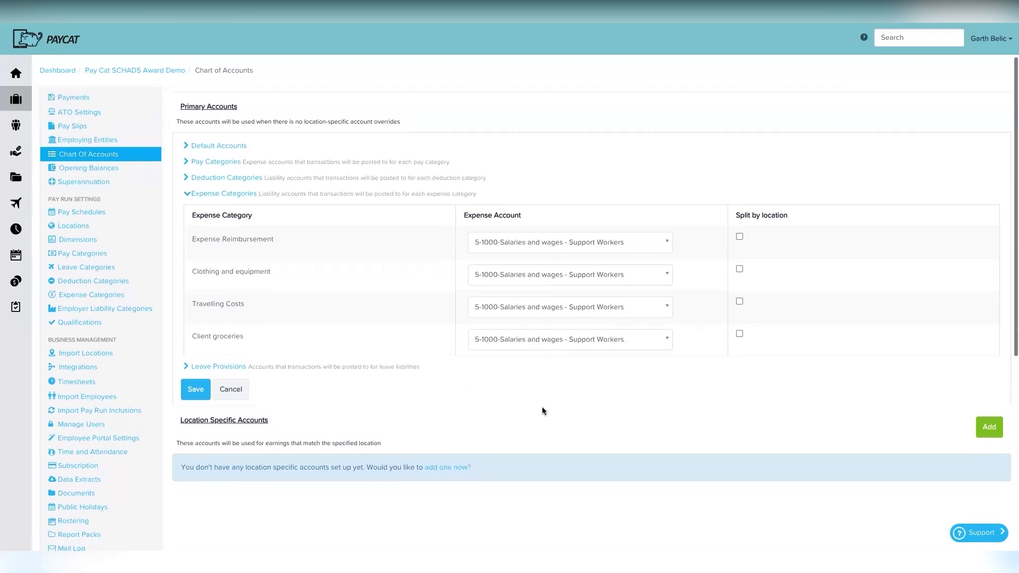
{"action": "left_click", "coordinate": [739, 267]}
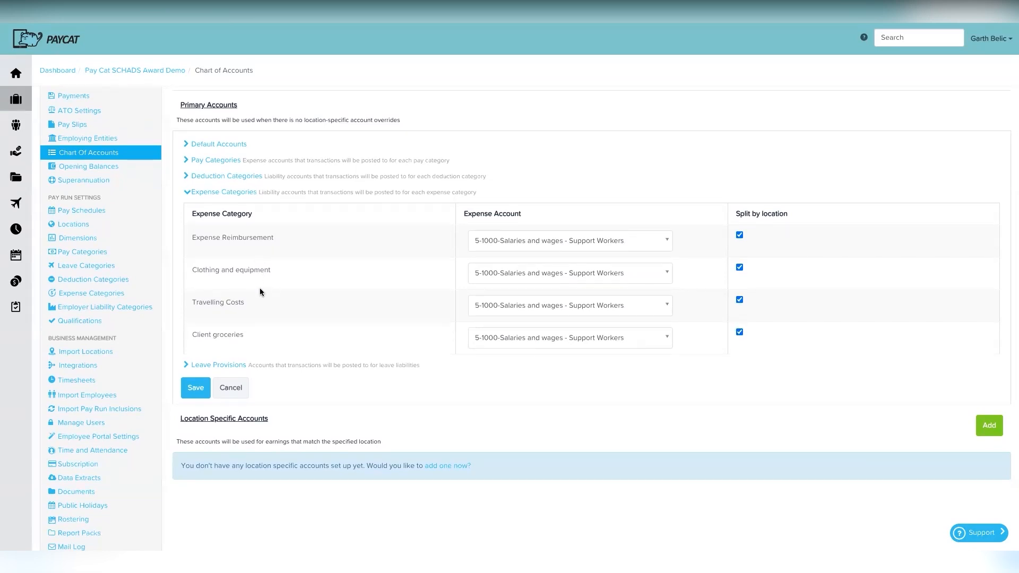
{"action": "left_click", "coordinate": [195, 387]}
{"action": "scroll", "coordinate": [351, 180], "scroll_direction": "up", "scroll_amount": 1}
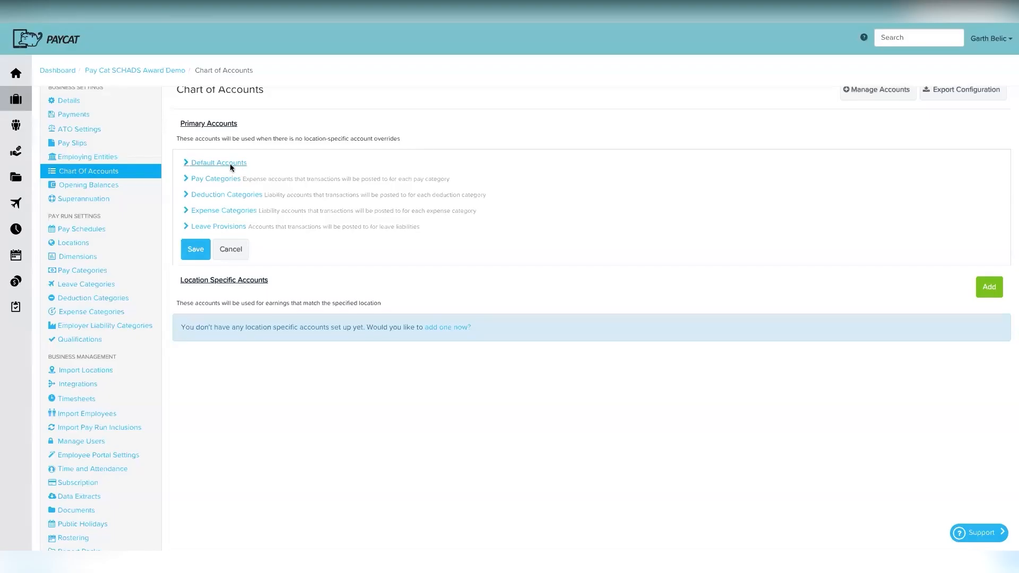
Step: Expand Default Accounts and Pay Categories, reviewing pay categories whose expense accounts read Not specified
{"action": "left_click", "coordinate": [219, 164]}
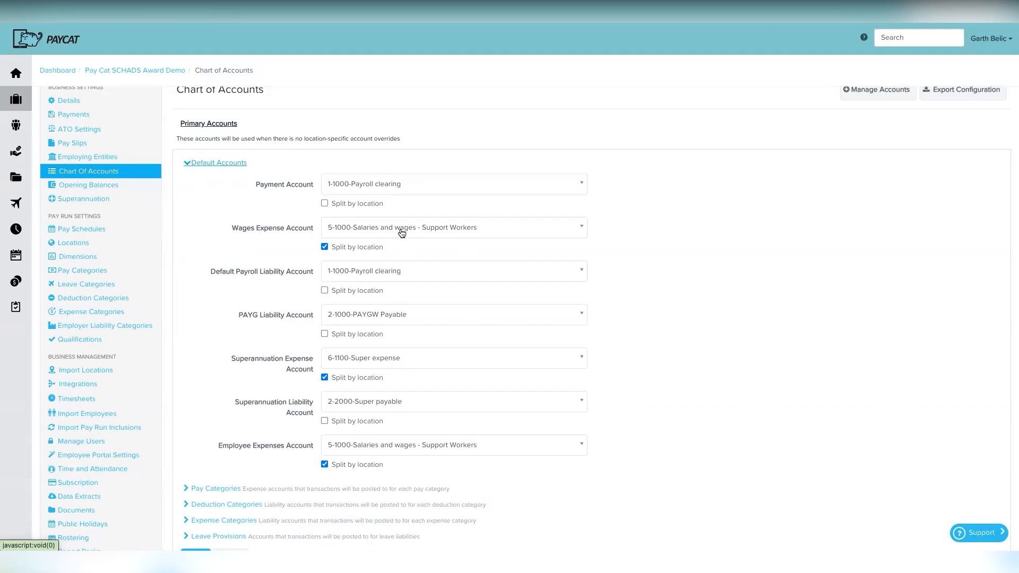
{"action": "scroll", "coordinate": [202, 352], "scroll_direction": "down", "scroll_amount": 3}
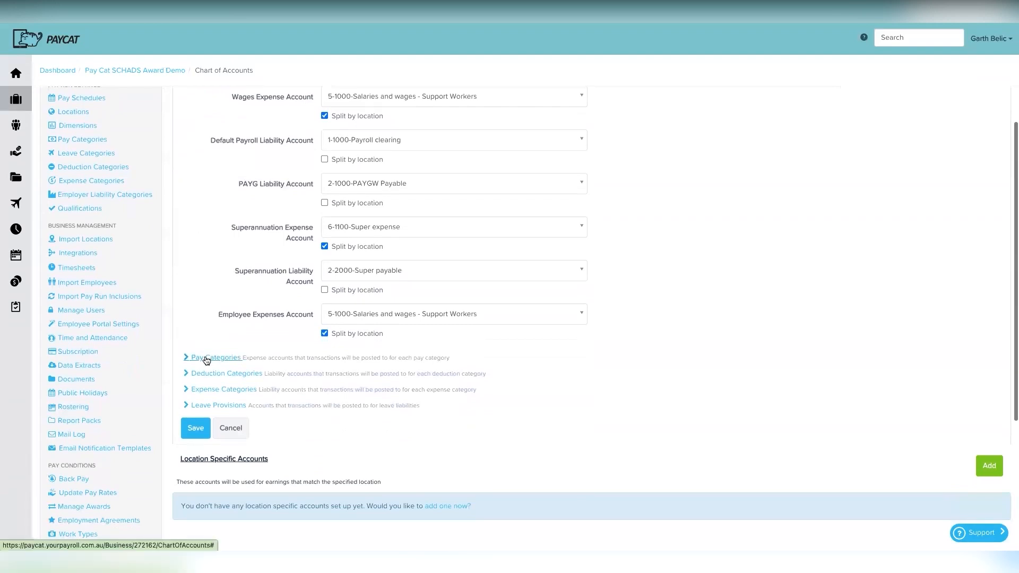
{"action": "left_click", "coordinate": [205, 358]}
{"action": "scroll", "coordinate": [610, 480], "scroll_direction": "down", "scroll_amount": 5}
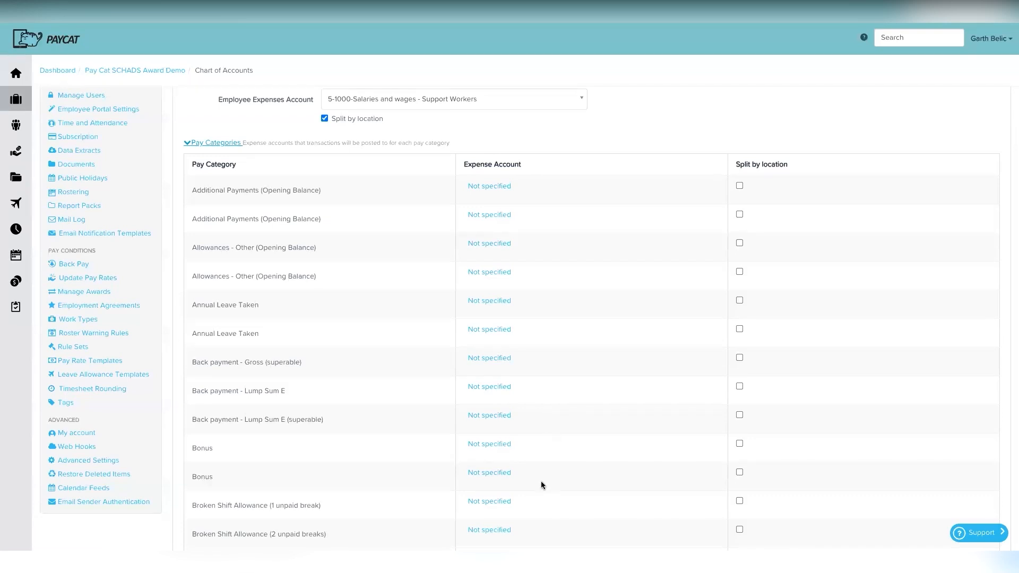
{"action": "scroll", "coordinate": [540, 481], "scroll_direction": "down", "scroll_amount": 1}
{"action": "scroll", "coordinate": [543, 469], "scroll_direction": "up", "scroll_amount": 3}
{"action": "scroll", "coordinate": [564, 355], "scroll_direction": "up", "scroll_amount": 3}
{"action": "scroll", "coordinate": [562, 355], "scroll_direction": "down", "scroll_amount": 2}
{"action": "scroll", "coordinate": [524, 372], "scroll_direction": "up", "scroll_amount": 5}
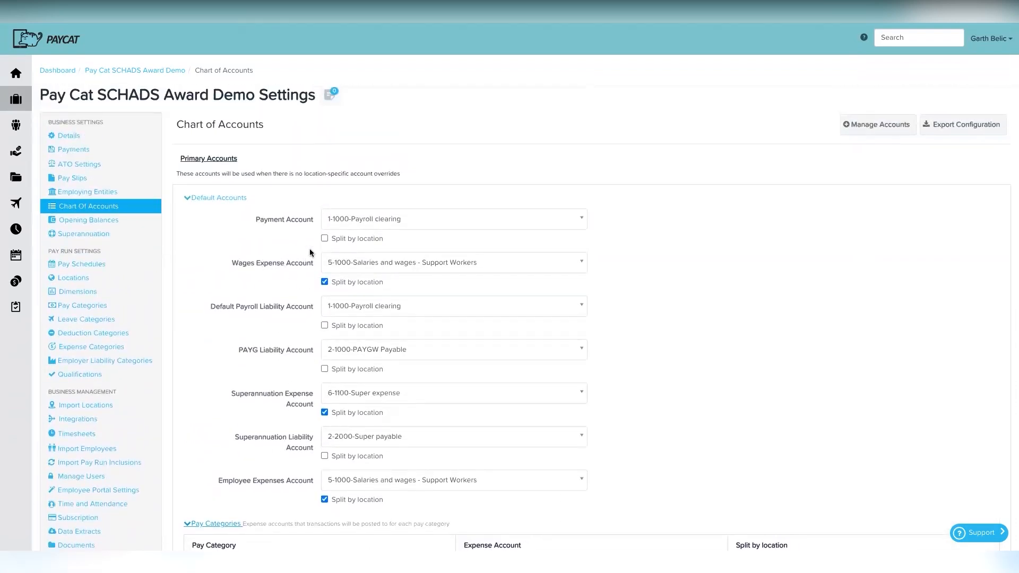
{"action": "scroll", "coordinate": [444, 499], "scroll_direction": "down", "scroll_amount": 5}
{"action": "scroll", "coordinate": [540, 412], "scroll_direction": "up", "scroll_amount": 5}
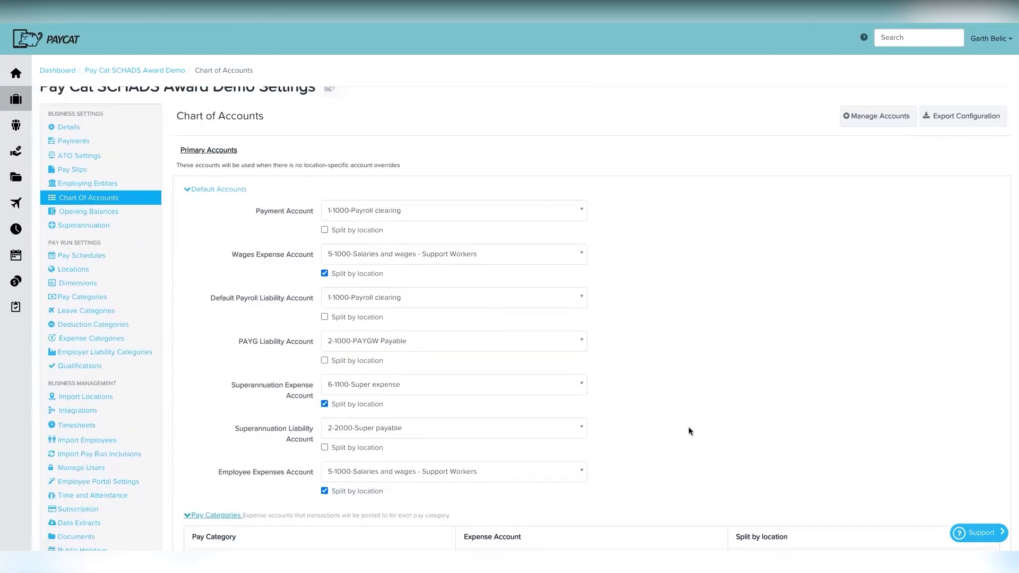
Step: Set the Sleepover Allowance pay category's expense account to 6-1200-Sleepover
{"action": "scroll", "coordinate": [689, 427], "scroll_direction": "down", "scroll_amount": 5}
{"action": "scroll", "coordinate": [689, 427], "scroll_direction": "down", "scroll_amount": 2}
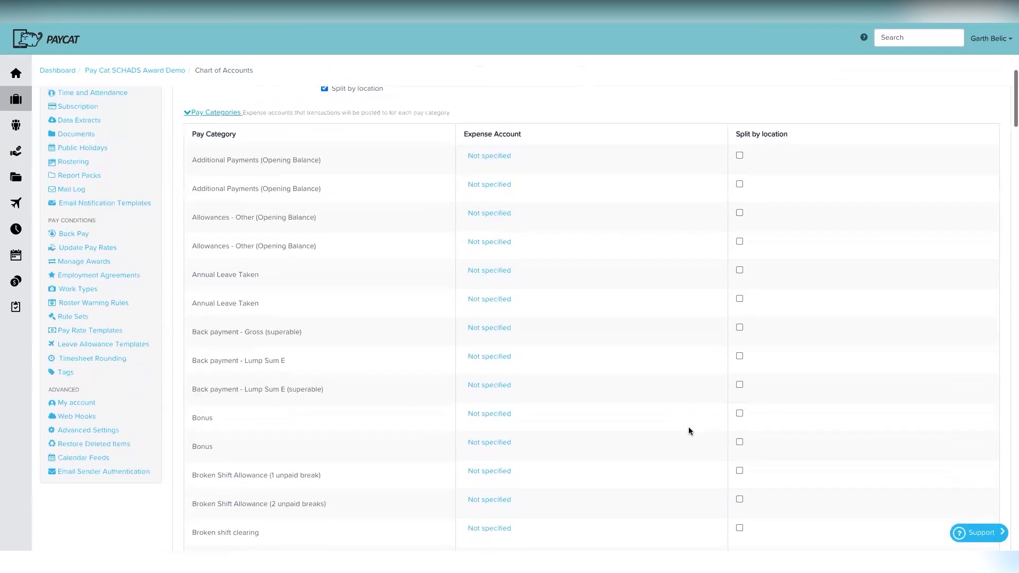
{"action": "scroll", "coordinate": [664, 436], "scroll_direction": "down", "scroll_amount": 7}
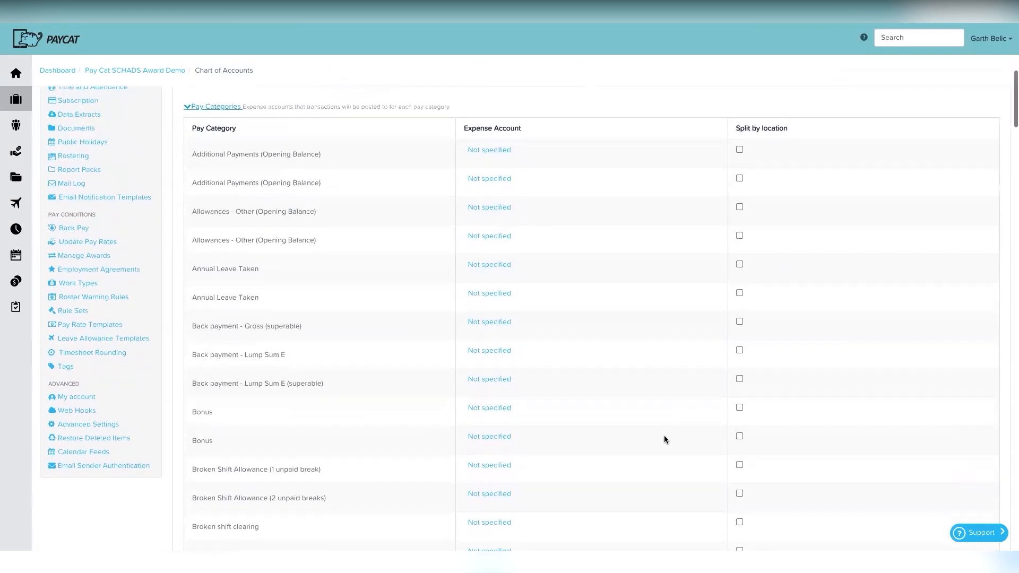
{"action": "scroll", "coordinate": [664, 440], "scroll_direction": "down", "scroll_amount": 18}
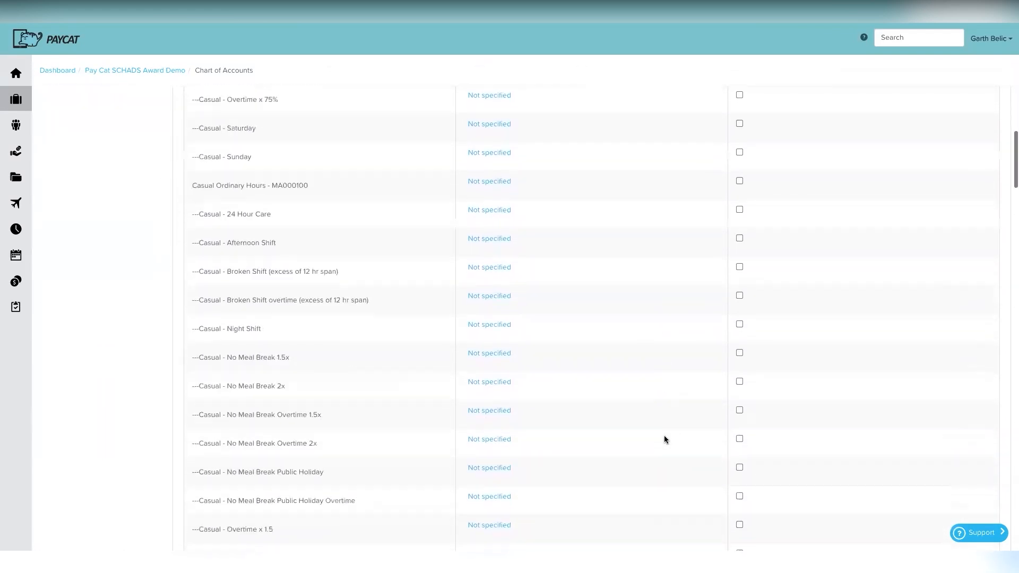
{"action": "scroll", "coordinate": [664, 439], "scroll_direction": "down", "scroll_amount": 15}
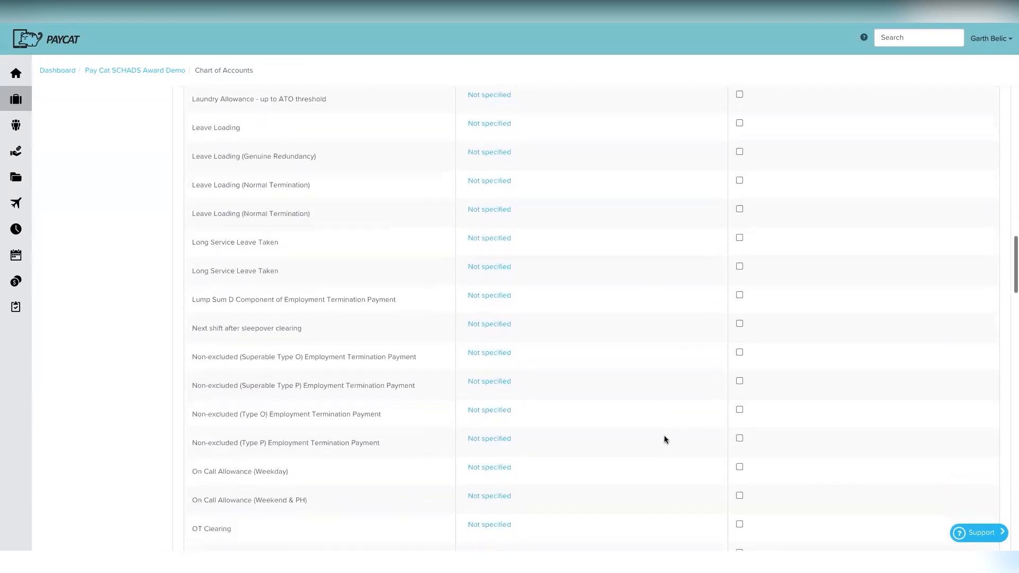
{"action": "scroll", "coordinate": [664, 436], "scroll_direction": "down", "scroll_amount": 10}
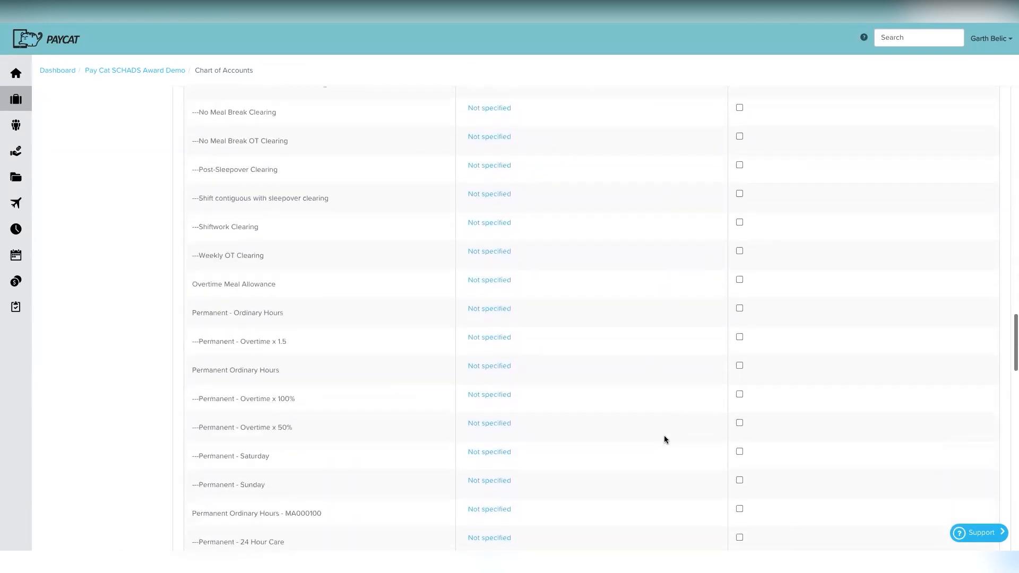
{"action": "left_click", "coordinate": [485, 271]}
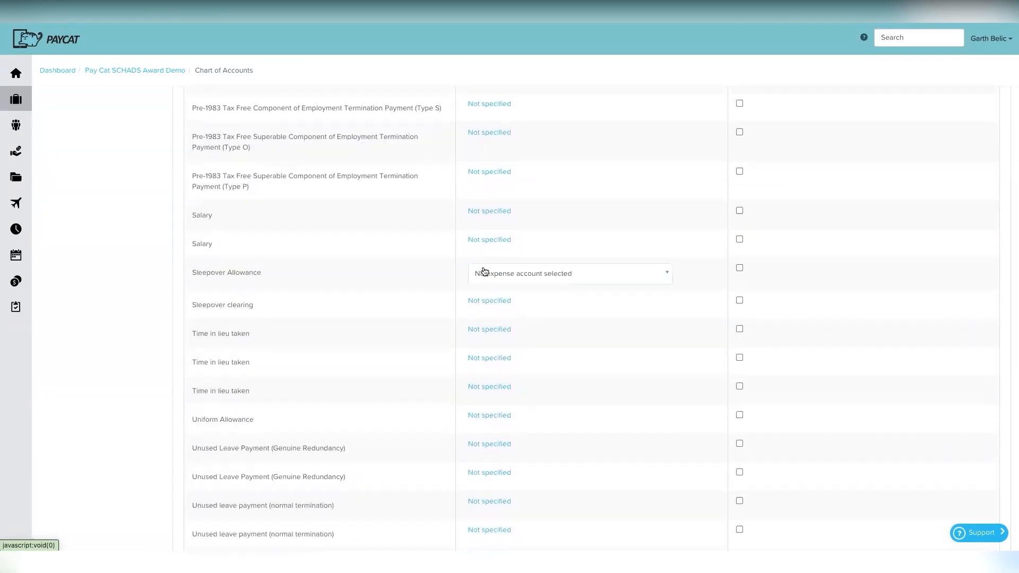
{"action": "left_click", "coordinate": [508, 272]}
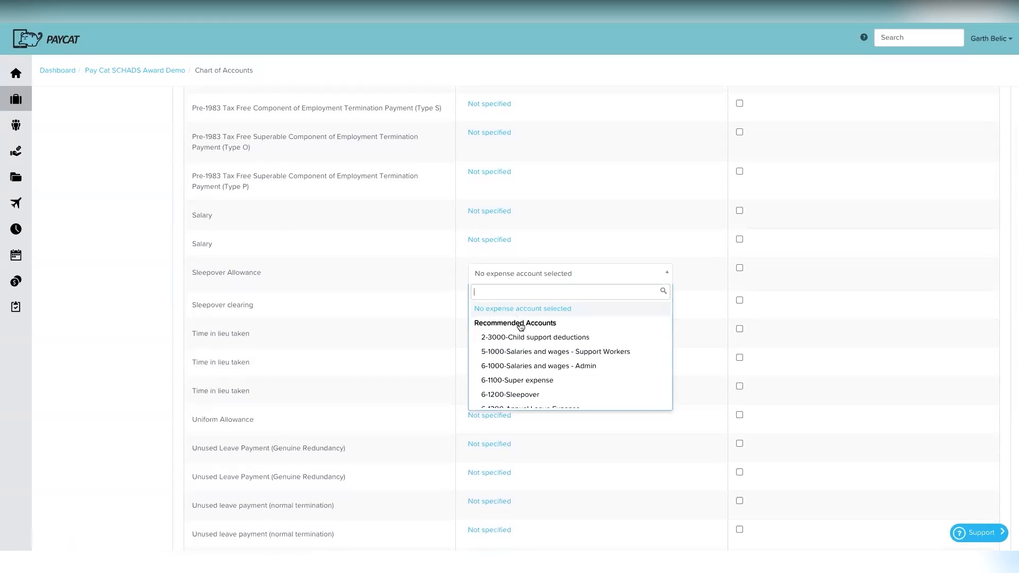
{"action": "scroll", "coordinate": [527, 366], "scroll_direction": "down", "scroll_amount": 1}
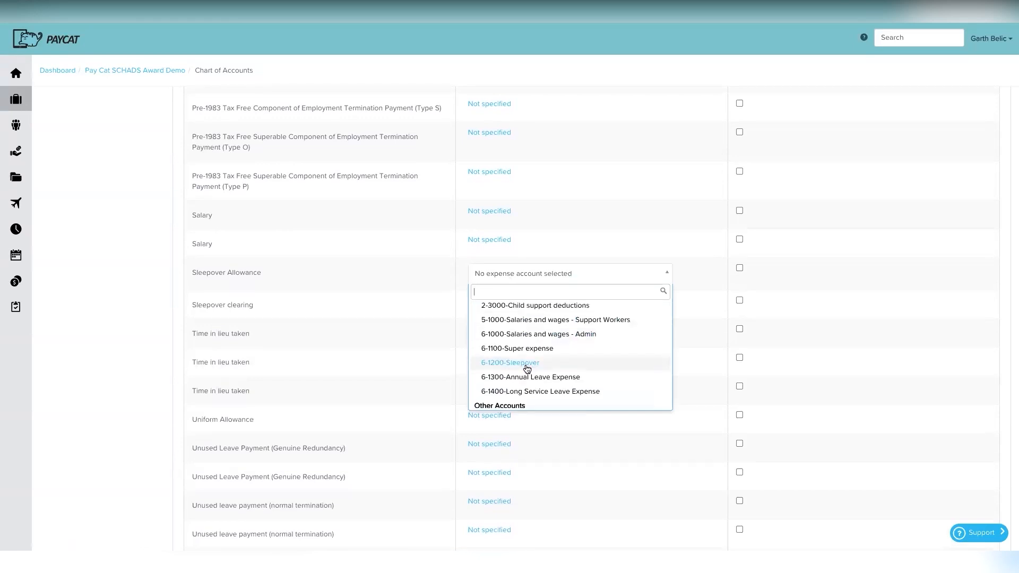
{"action": "left_click", "coordinate": [527, 366]}
{"action": "scroll", "coordinate": [464, 460], "scroll_direction": "down", "scroll_amount": 8}
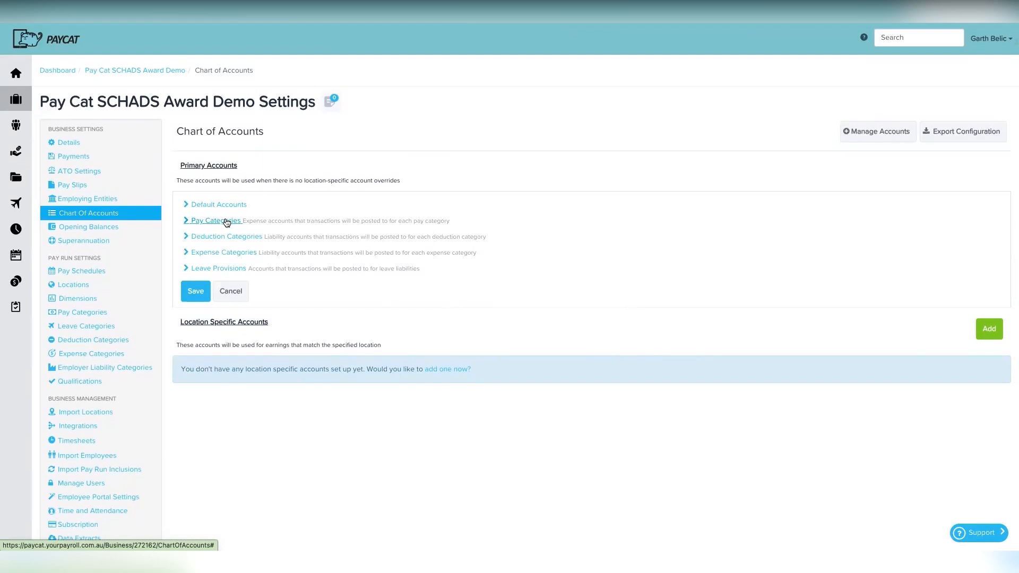
{"action": "left_click", "coordinate": [223, 207]}
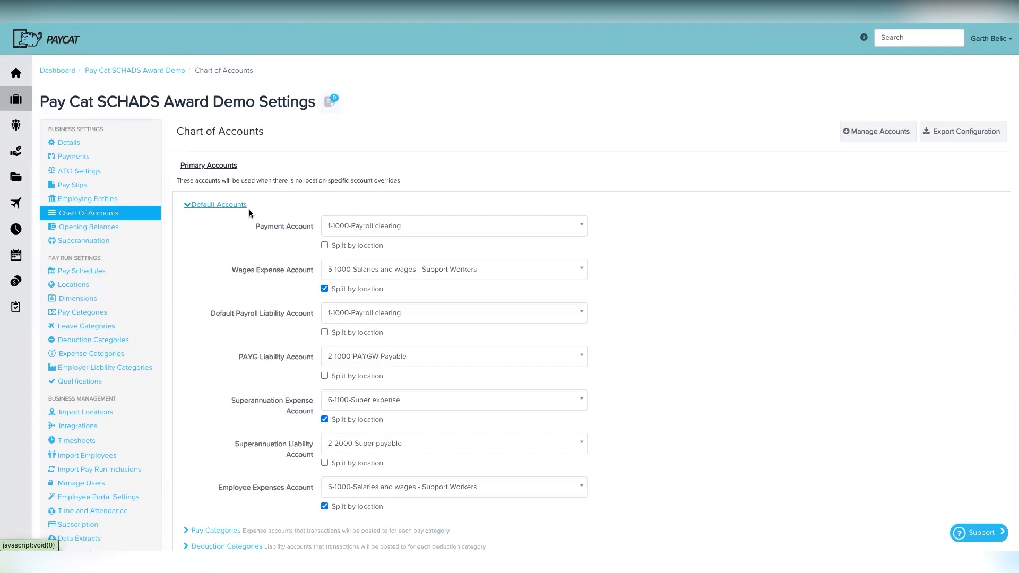
{"action": "left_click", "coordinate": [220, 205]}
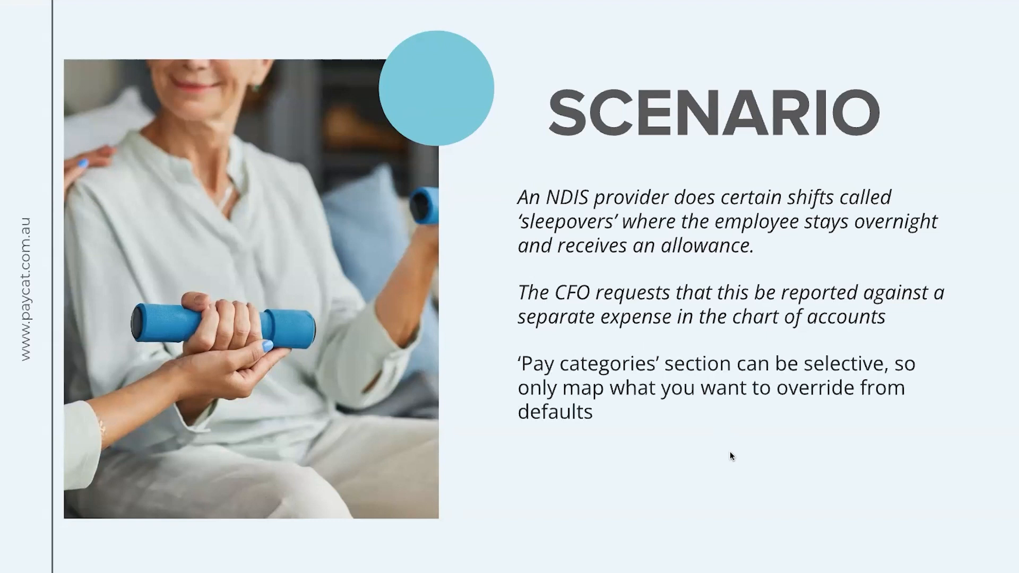
{"action": "left_click", "coordinate": [711, 480]}
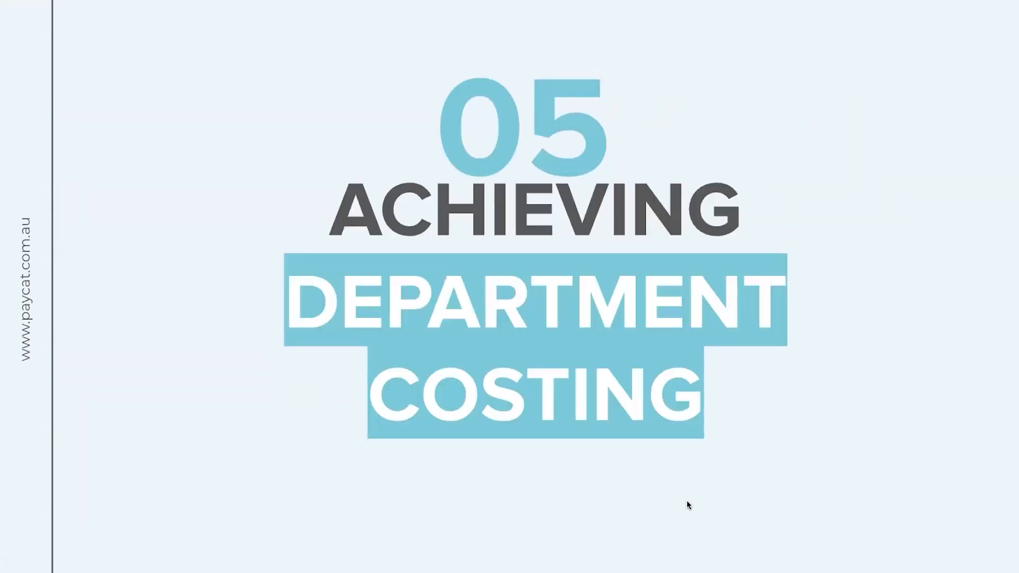
{"action": "left_click", "coordinate": [639, 333]}
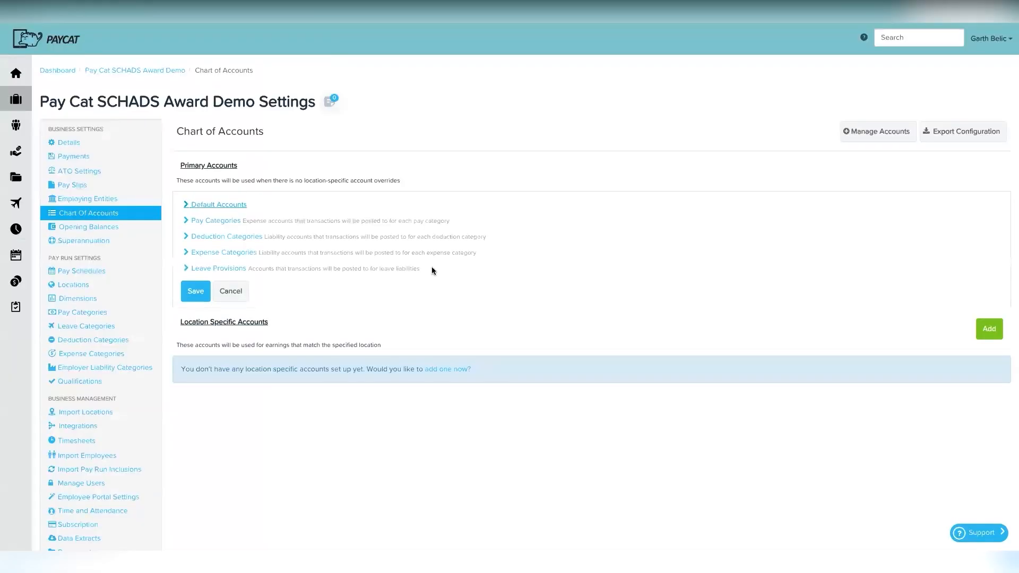
{"action": "scroll", "coordinate": [396, 322], "scroll_direction": "down", "scroll_amount": 1}
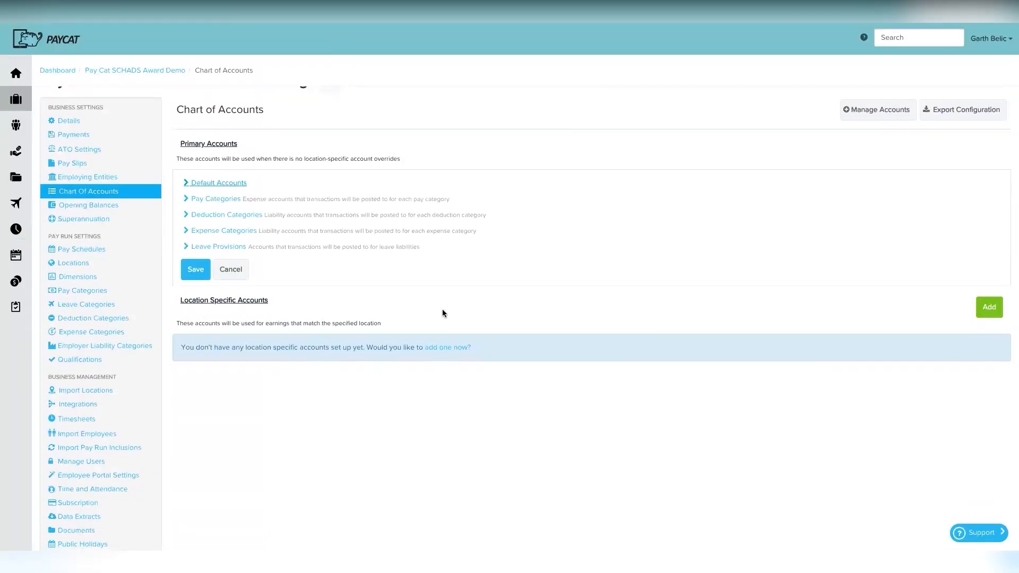
{"action": "scroll", "coordinate": [443, 314], "scroll_direction": "down", "scroll_amount": 1}
{"action": "left_click", "coordinate": [446, 335]}
{"action": "left_click", "coordinate": [419, 337]}
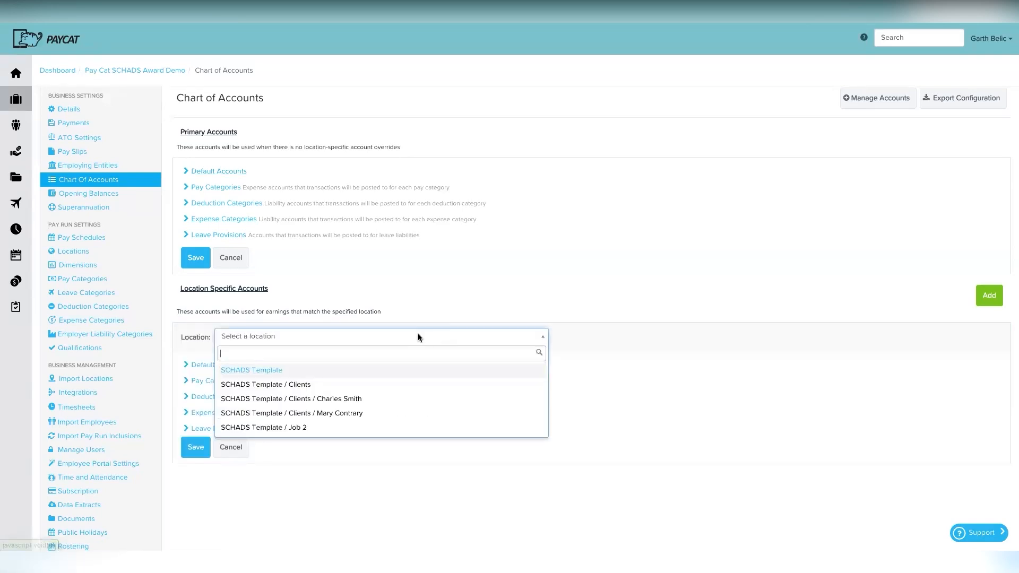
{"action": "scroll", "coordinate": [371, 400], "scroll_direction": "down", "scroll_amount": 1}
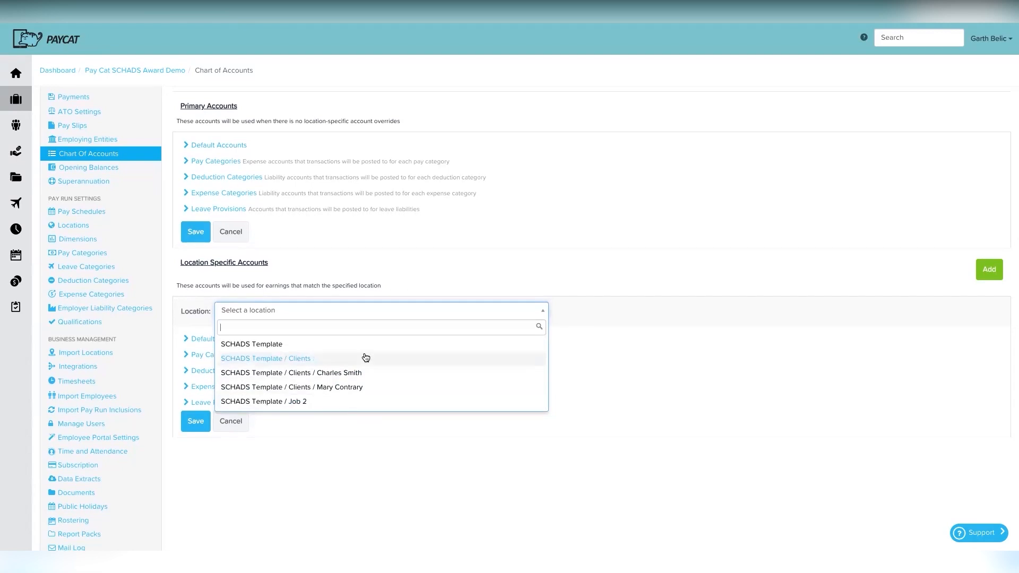
{"action": "left_click", "coordinate": [282, 463]}
{"action": "left_click", "coordinate": [240, 425]}
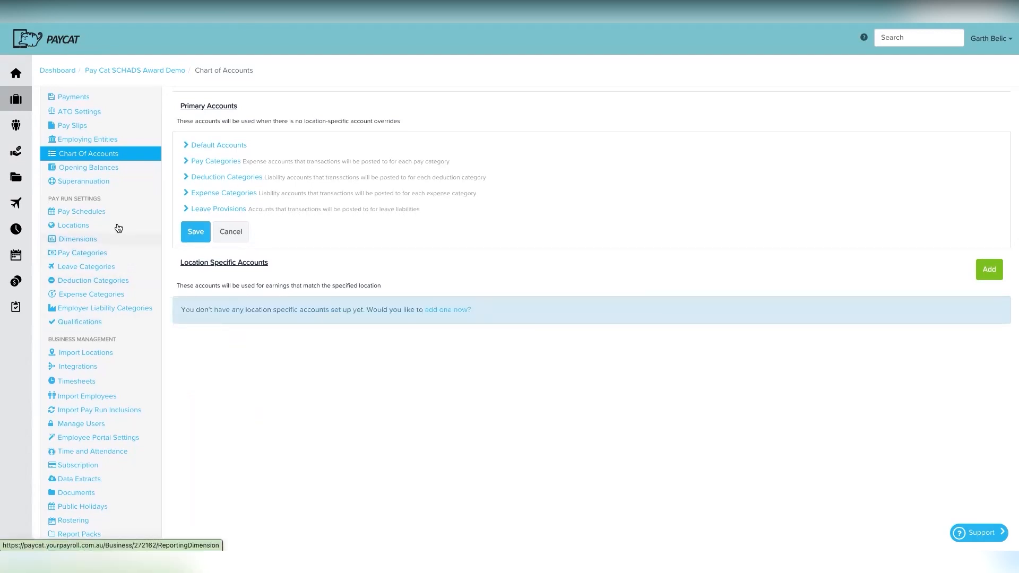
{"action": "scroll", "coordinate": [118, 226], "scroll_direction": "up", "scroll_amount": 1}
Step: Create a new location named Admin with SCHADS Template as its parent and save it
{"action": "left_click", "coordinate": [100, 284]}
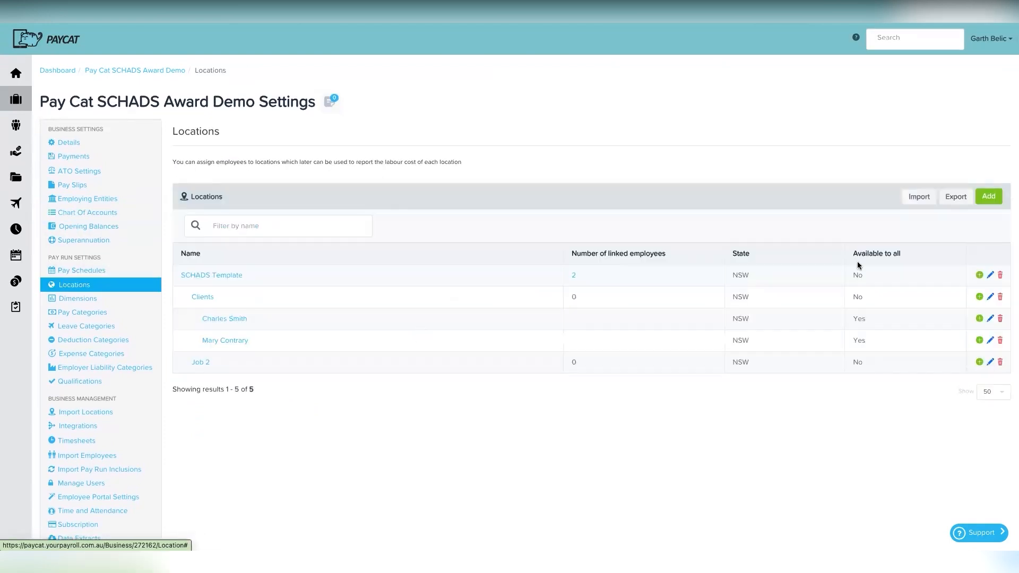
{"action": "left_click", "coordinate": [979, 275]}
{"action": "left_click", "coordinate": [844, 95]}
{"action": "type", "text": "SAdmin"}
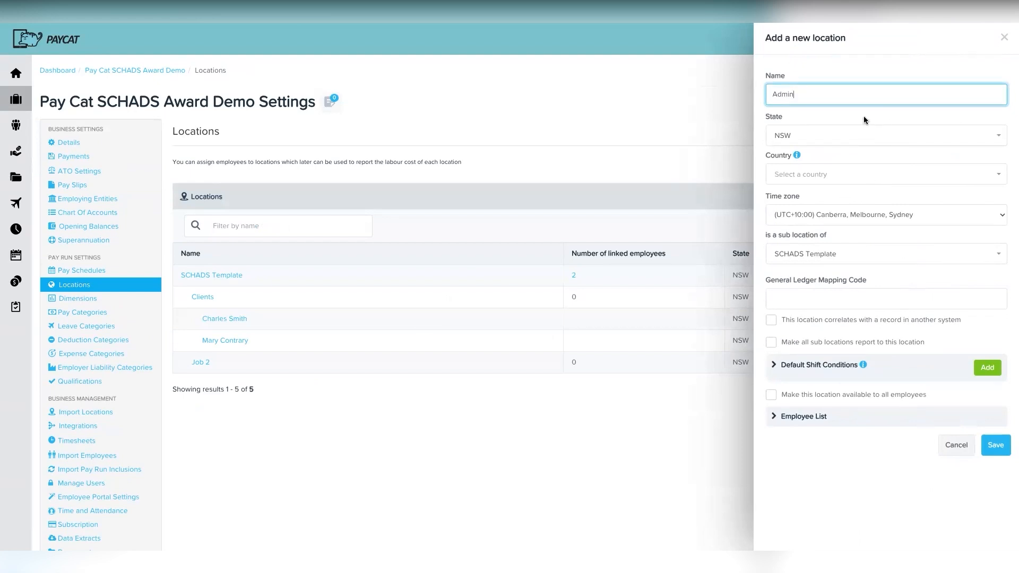
{"action": "left_click", "coordinate": [864, 116]}
{"action": "scroll", "coordinate": [861, 204], "scroll_direction": "down", "scroll_amount": 1}
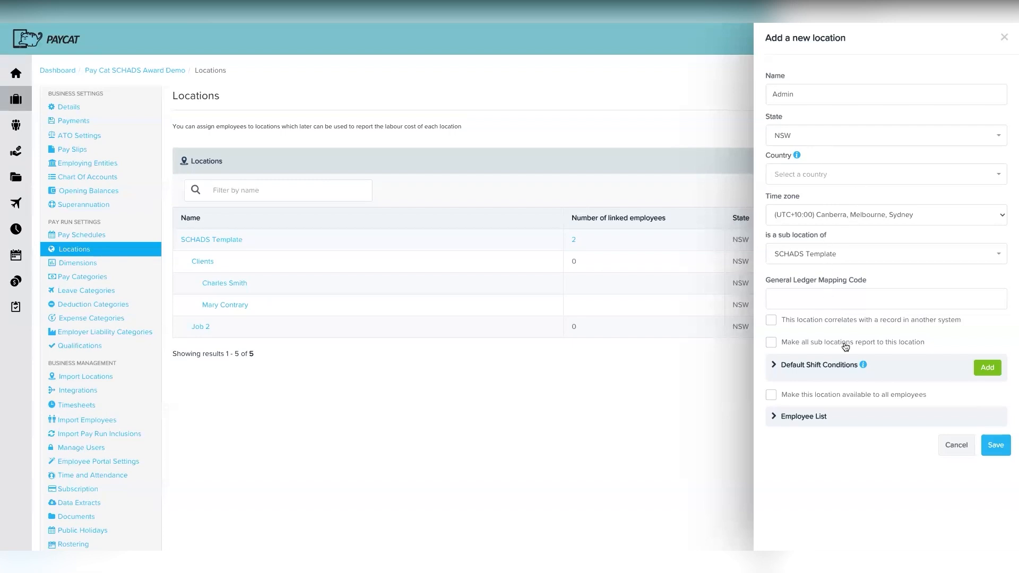
{"action": "left_click", "coordinate": [995, 444]}
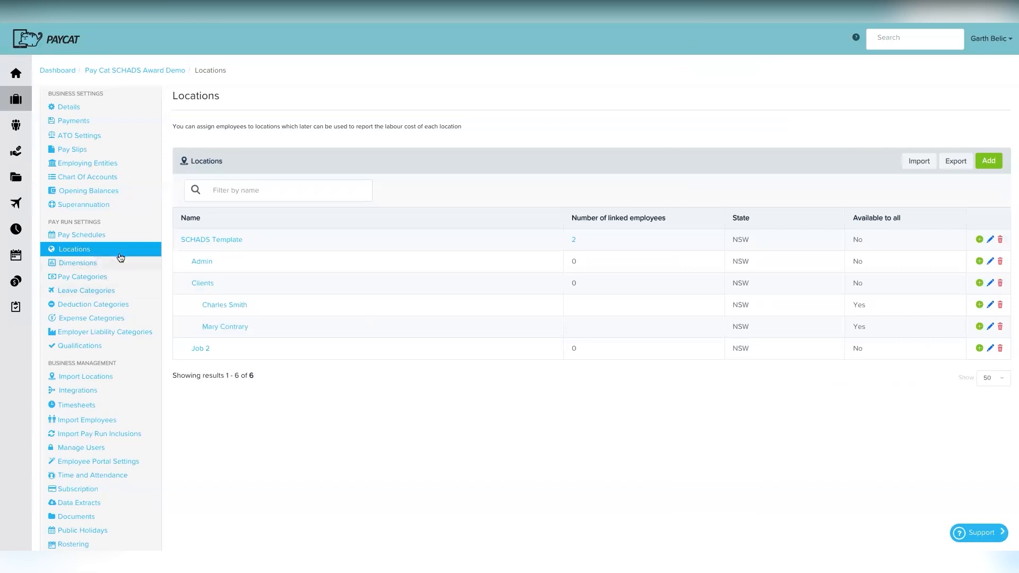
Step: In Chart Of Accounts, add a location-specific entry for SCHADS Template / Admin
{"action": "left_click", "coordinate": [103, 177]}
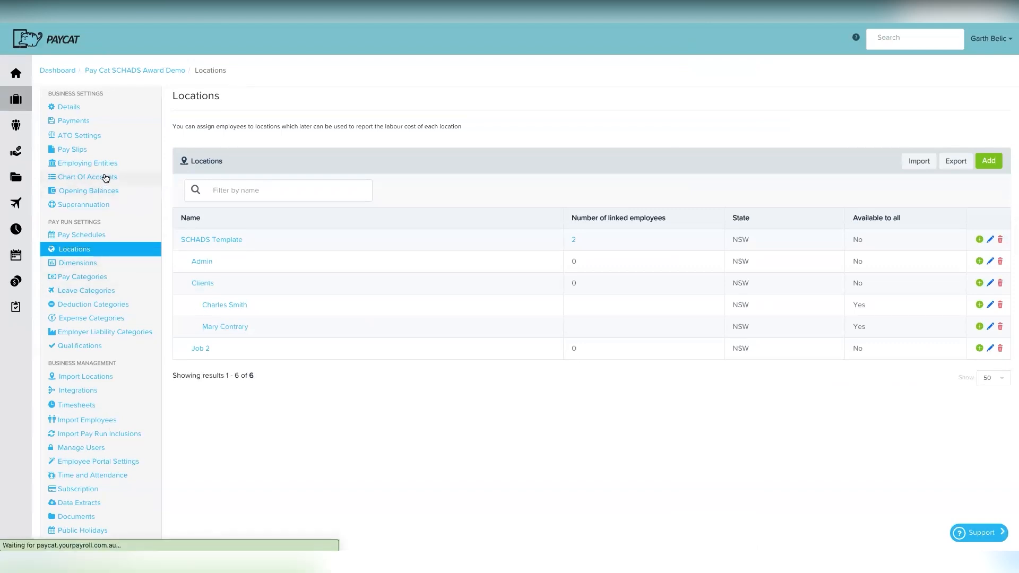
{"action": "left_click", "coordinate": [352, 375]}
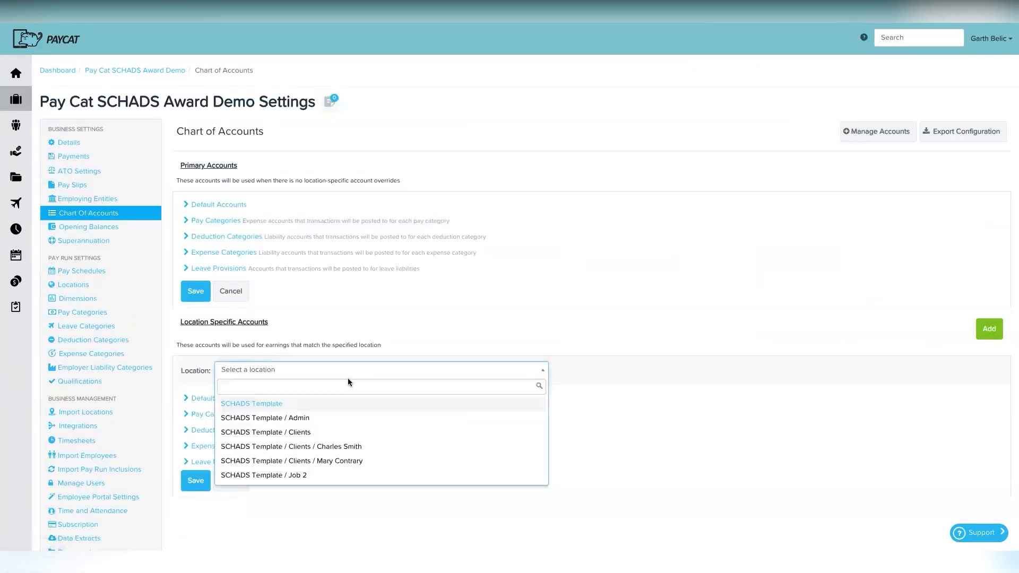
{"action": "left_click", "coordinate": [323, 416]}
{"action": "scroll", "coordinate": [298, 318], "scroll_direction": "down", "scroll_amount": 2}
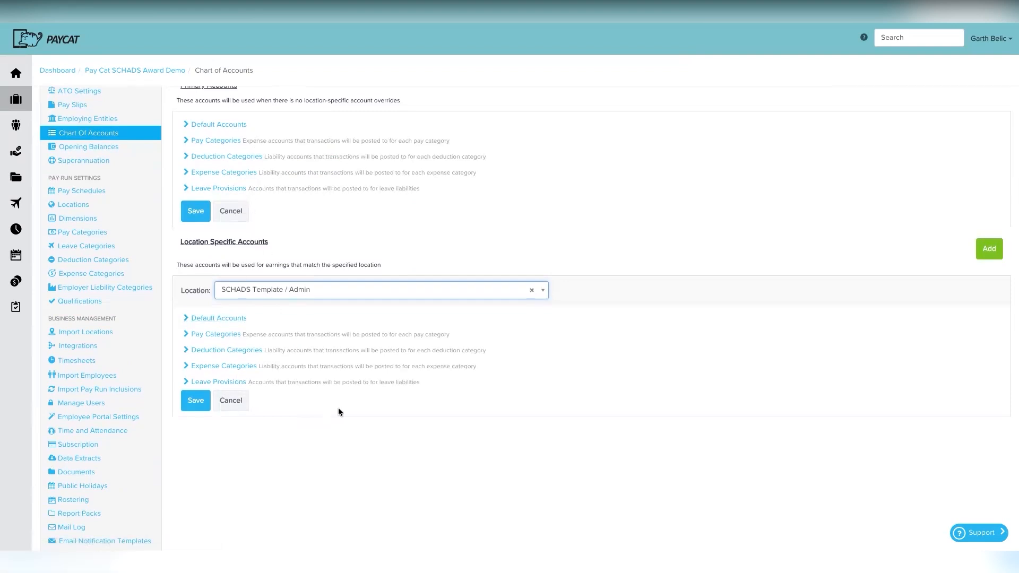
{"action": "scroll", "coordinate": [323, 343], "scroll_direction": "up", "scroll_amount": 1}
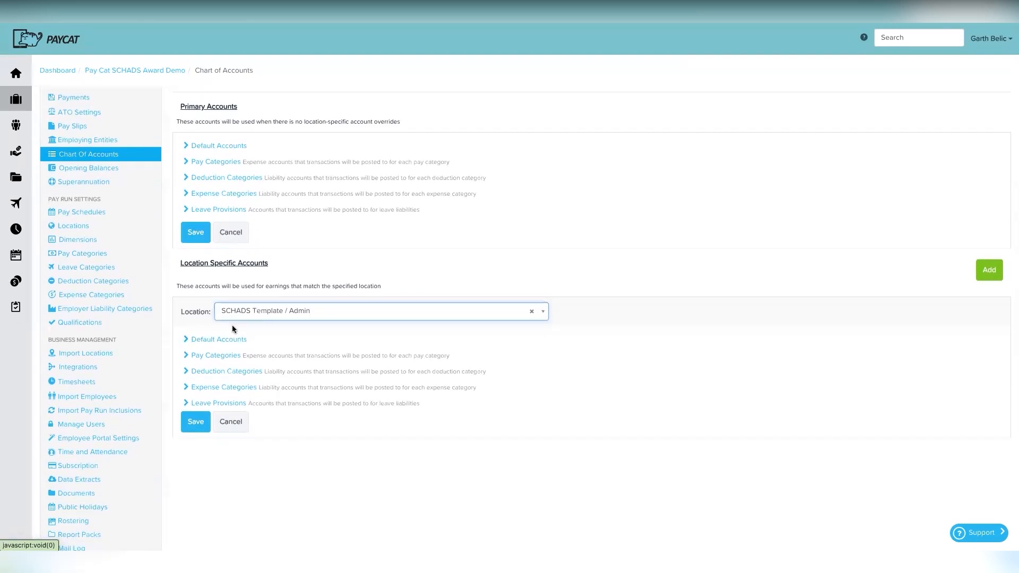
{"action": "scroll", "coordinate": [234, 165], "scroll_direction": "up", "scroll_amount": 2}
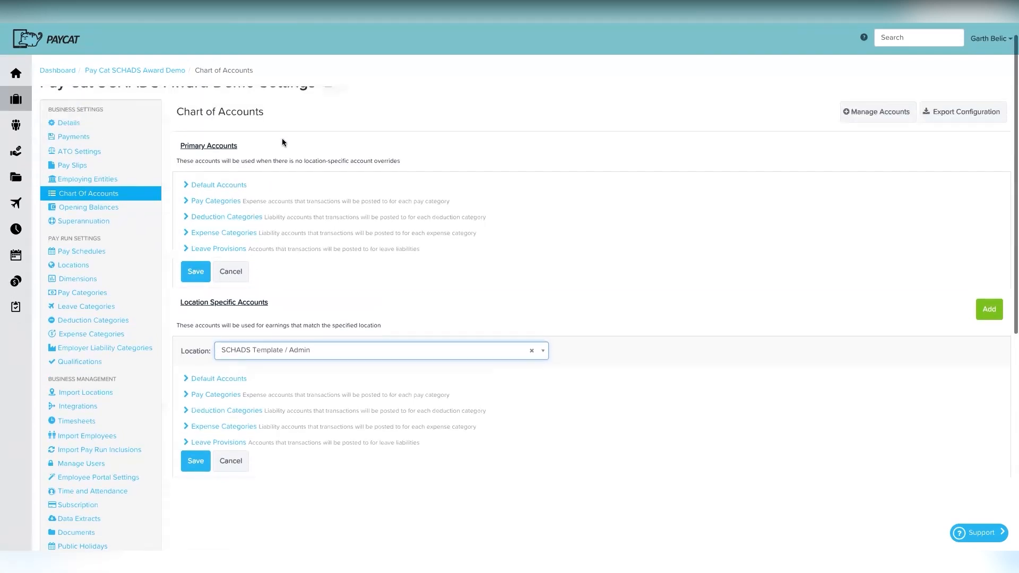
Step: Expand the primary Default Accounts to review the existing account assignments
{"action": "left_click", "coordinate": [222, 187]}
{"action": "scroll", "coordinate": [317, 255], "scroll_direction": "down", "scroll_amount": 1}
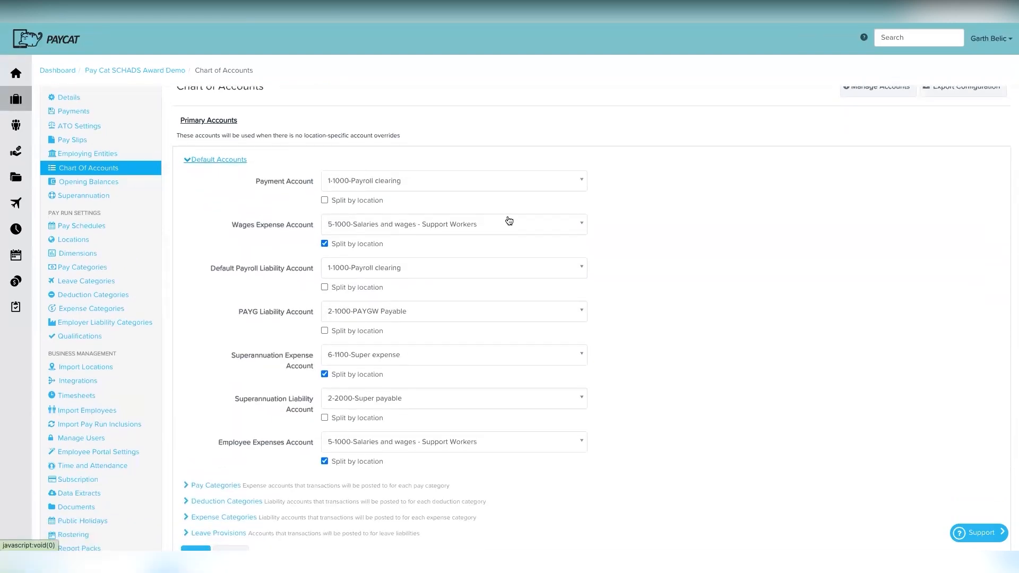
{"action": "scroll", "coordinate": [432, 312], "scroll_direction": "down", "scroll_amount": 5}
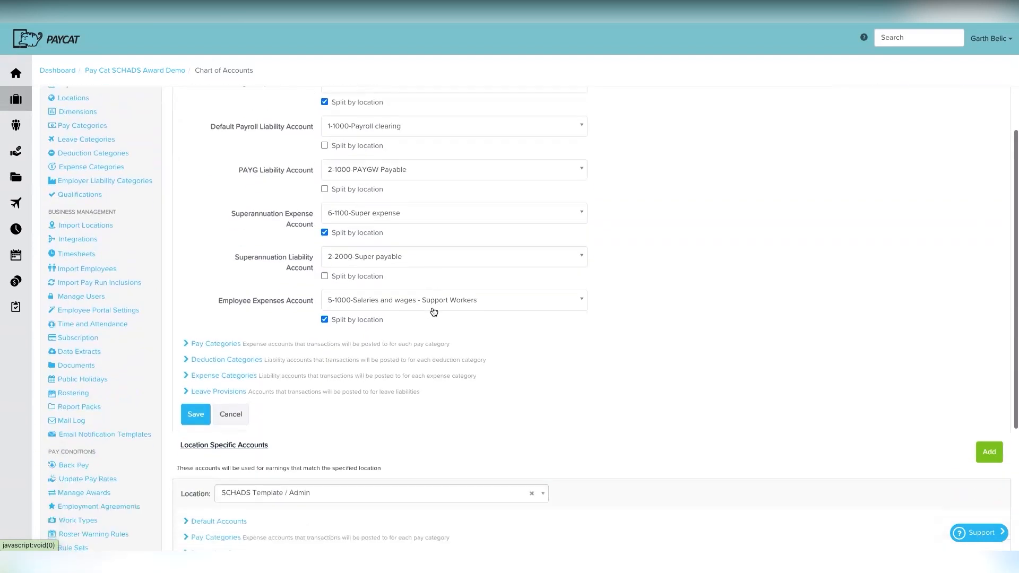
{"action": "scroll", "coordinate": [433, 311], "scroll_direction": "down", "scroll_amount": 3}
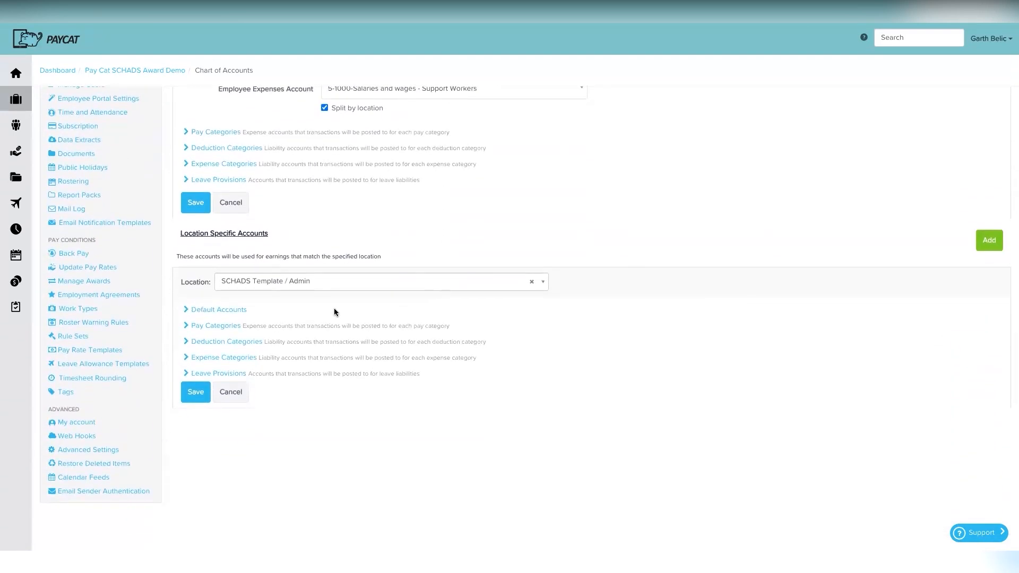
Step: Set the Admin override's Wages Expense Account to 6-1000-Salaries and wages - Admin and save
{"action": "left_click", "coordinate": [242, 311]}
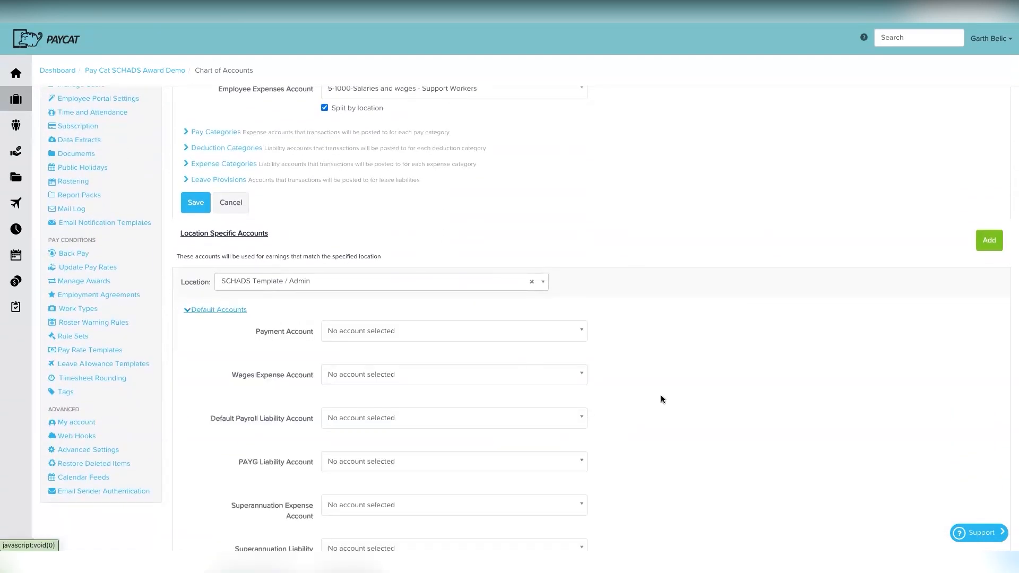
{"action": "scroll", "coordinate": [689, 446], "scroll_direction": "down", "scroll_amount": 4}
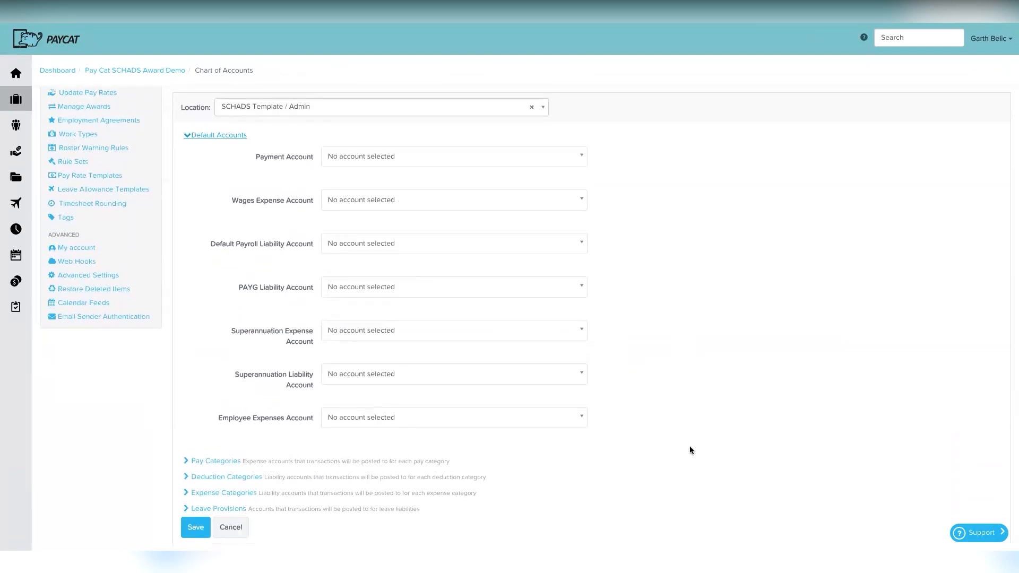
{"action": "scroll", "coordinate": [654, 354], "scroll_direction": "up", "scroll_amount": 1}
{"action": "left_click", "coordinate": [540, 230]}
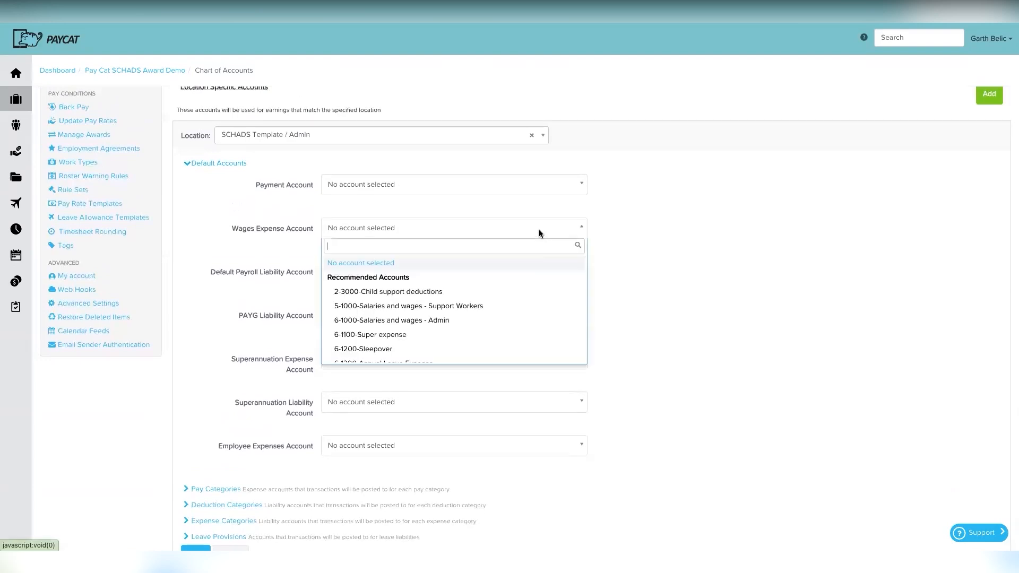
{"action": "left_click", "coordinate": [446, 320]}
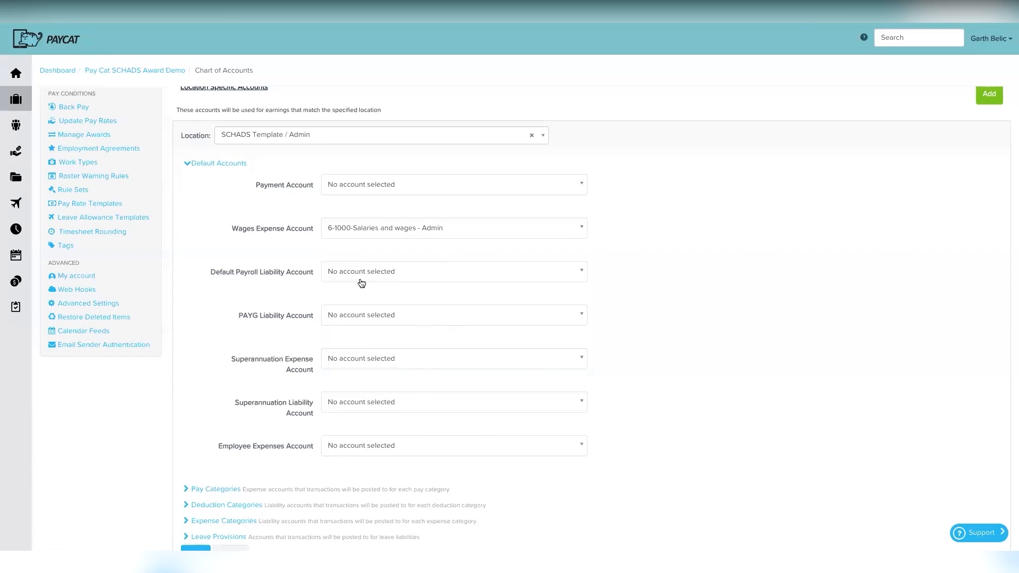
{"action": "scroll", "coordinate": [330, 266], "scroll_direction": "up", "scroll_amount": 7}
{"action": "scroll", "coordinate": [329, 138], "scroll_direction": "up", "scroll_amount": 4}
{"action": "scroll", "coordinate": [271, 310], "scroll_direction": "down", "scroll_amount": 5}
{"action": "scroll", "coordinate": [269, 306], "scroll_direction": "down", "scroll_amount": 5}
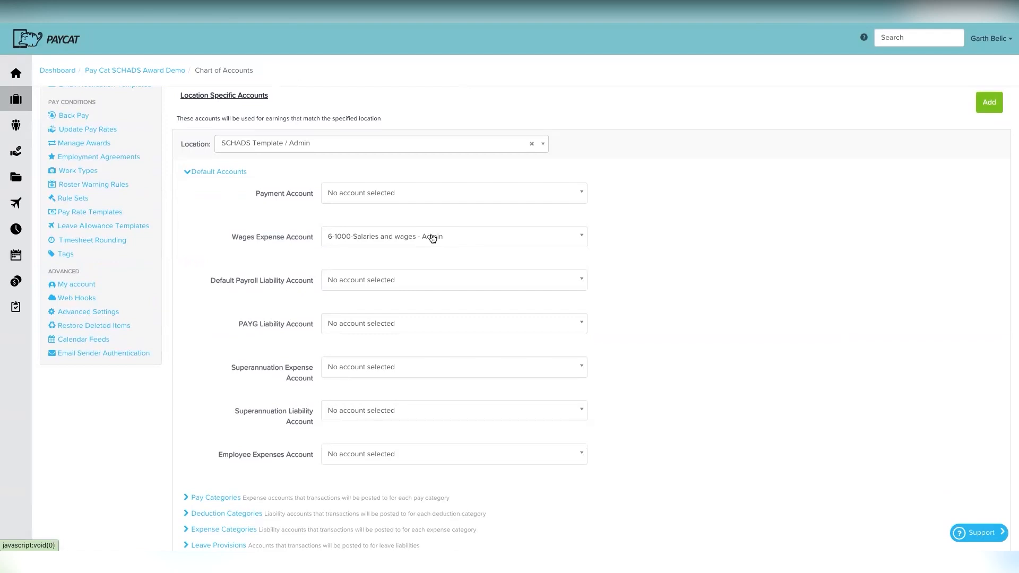
{"action": "scroll", "coordinate": [432, 239], "scroll_direction": "up", "scroll_amount": 7}
{"action": "scroll", "coordinate": [393, 310], "scroll_direction": "down", "scroll_amount": 8}
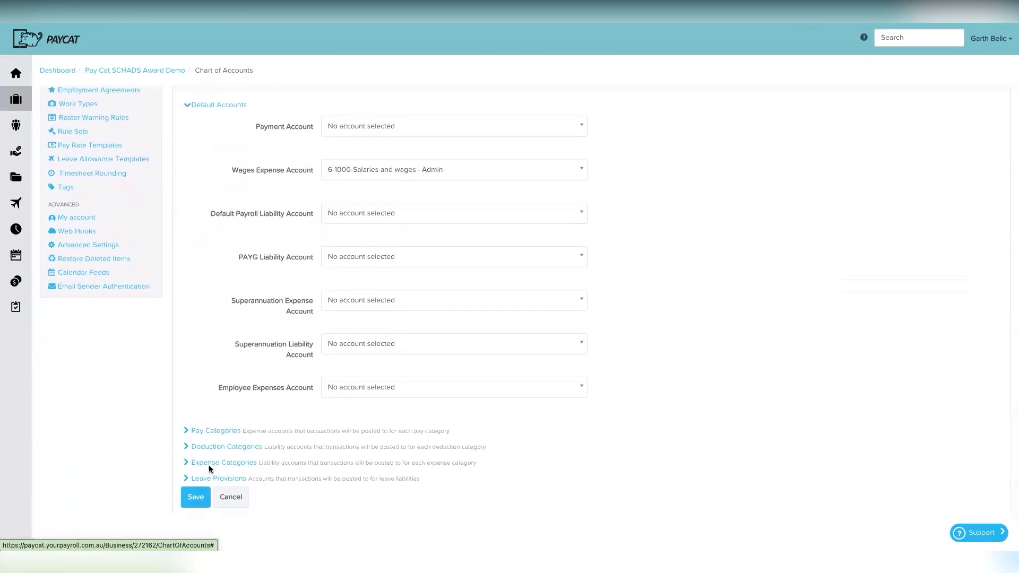
{"action": "left_click", "coordinate": [195, 497]}
{"action": "scroll", "coordinate": [390, 376], "scroll_direction": "up", "scroll_amount": 3}
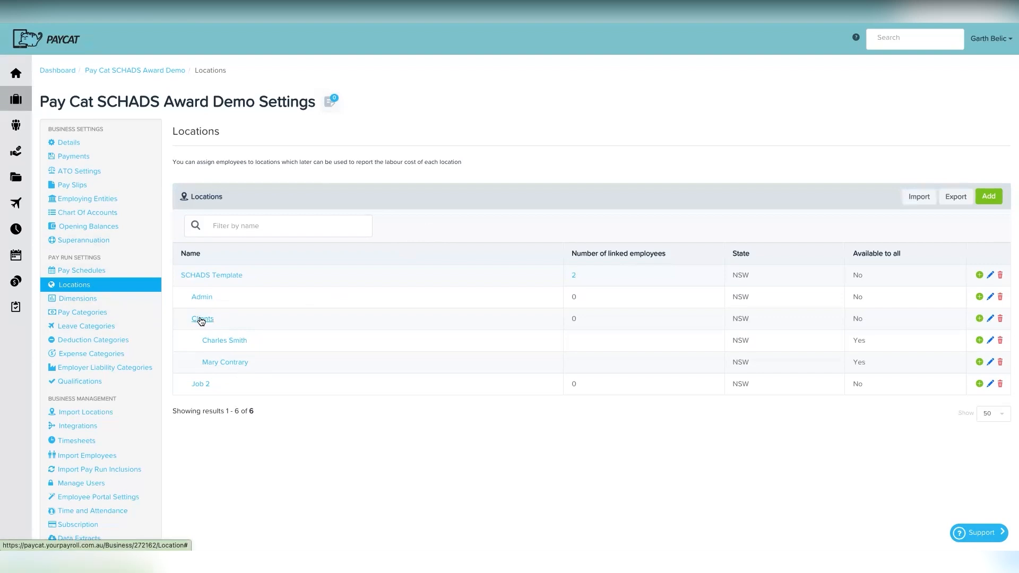
Step: Return to Chart Of Accounts and scroll down to the Location Specific Accounts list
{"action": "left_click", "coordinate": [106, 217]}
{"action": "scroll", "coordinate": [386, 376], "scroll_direction": "down", "scroll_amount": 1}
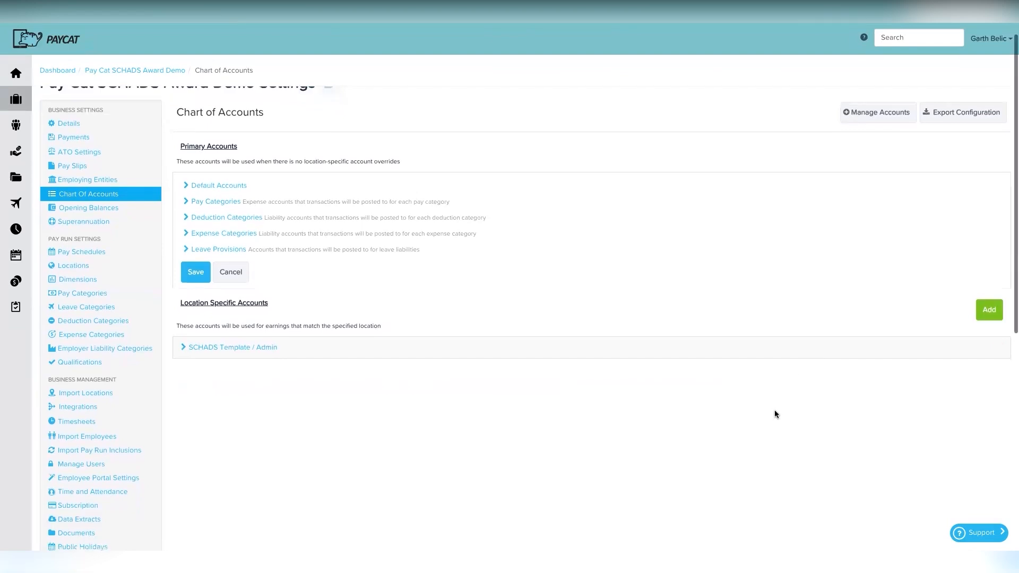
{"action": "scroll", "coordinate": [775, 409], "scroll_direction": "down", "scroll_amount": 1}
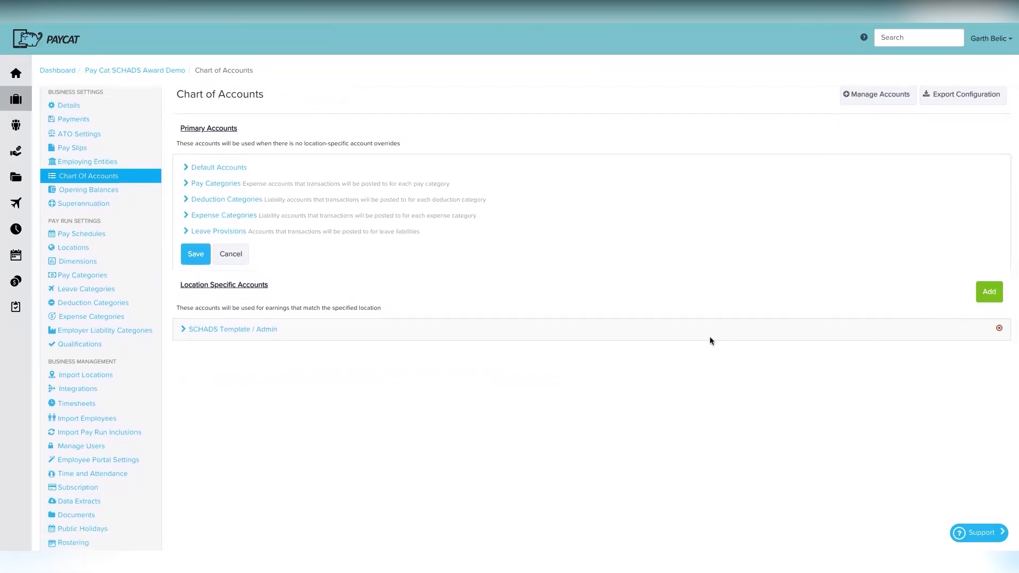
Step: Add and save a SCHADS Template / Clients override using 5-1000-Salaries and wages - Support Workers for wages
{"action": "left_click", "coordinate": [989, 292]}
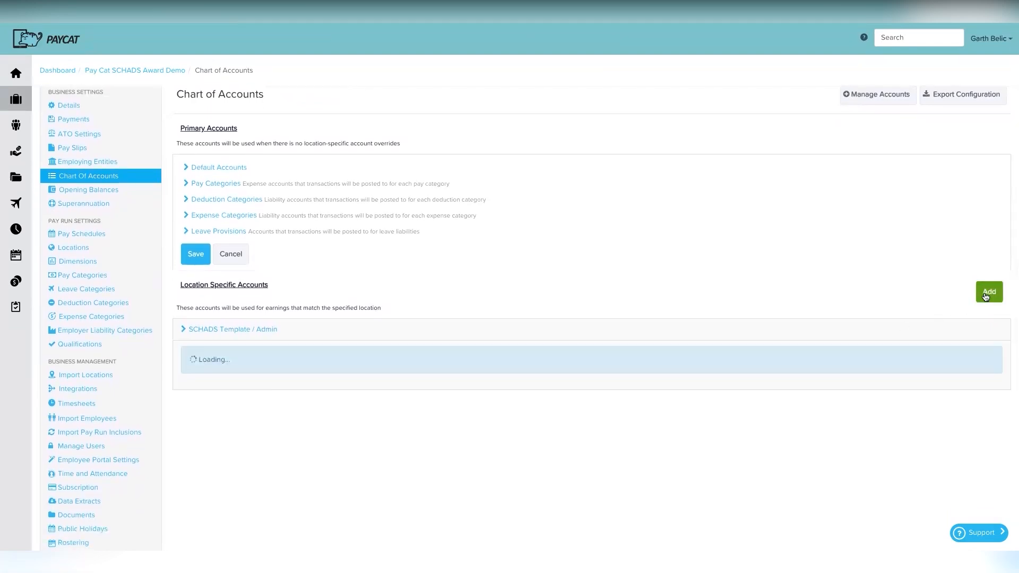
{"action": "left_click", "coordinate": [395, 365]}
{"action": "left_click", "coordinate": [265, 414]}
{"action": "left_click", "coordinate": [193, 383]}
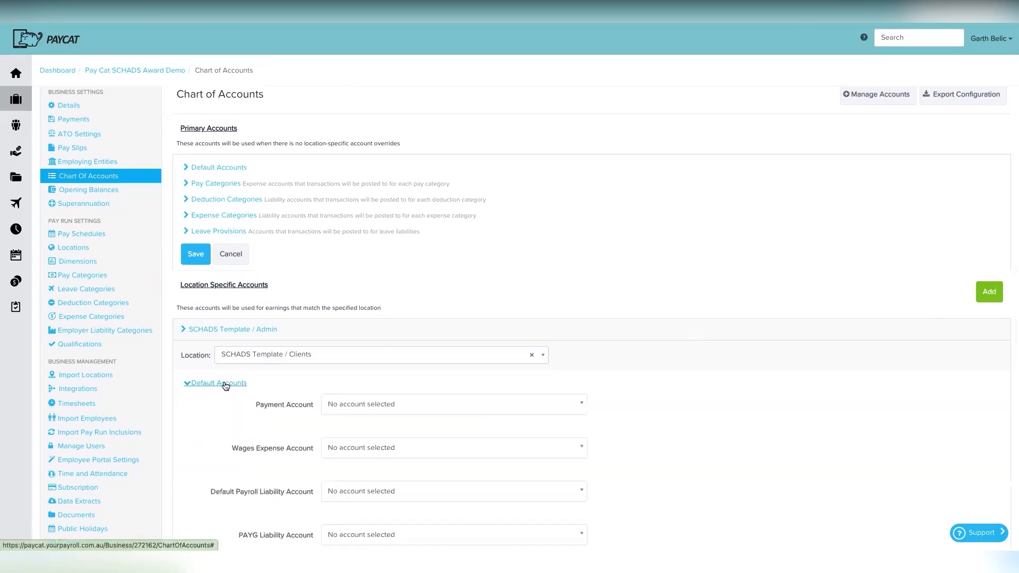
{"action": "left_click", "coordinate": [361, 444]}
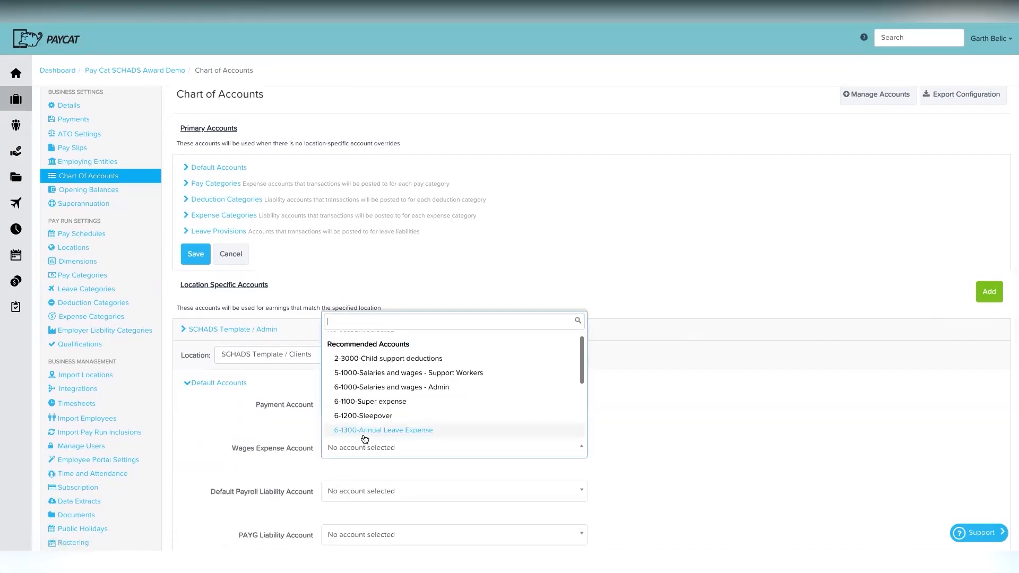
{"action": "left_click", "coordinate": [404, 374]}
{"action": "scroll", "coordinate": [287, 414], "scroll_direction": "down", "scroll_amount": 7}
{"action": "left_click", "coordinate": [195, 409]}
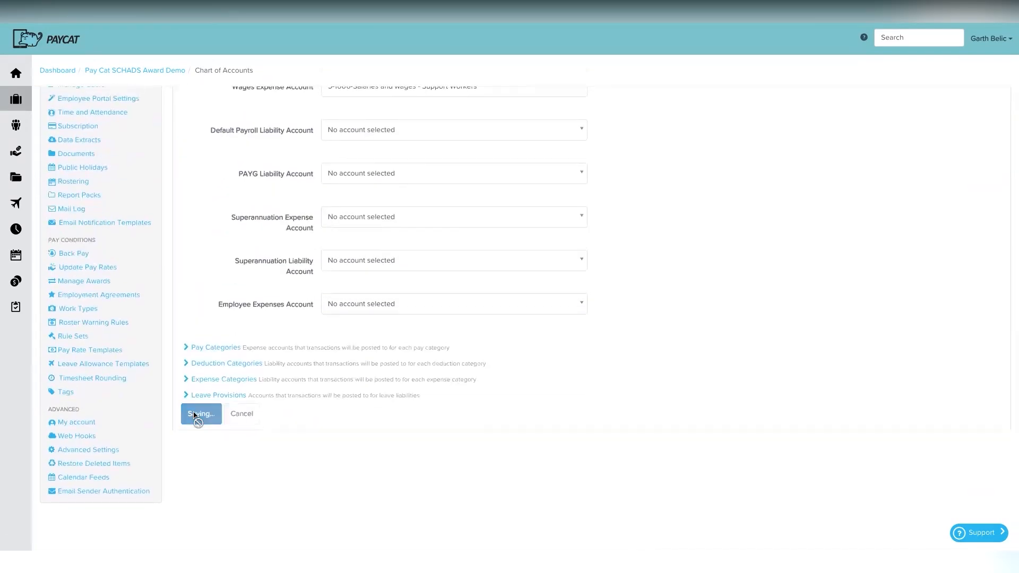
{"action": "scroll", "coordinate": [357, 332], "scroll_direction": "up", "scroll_amount": 2}
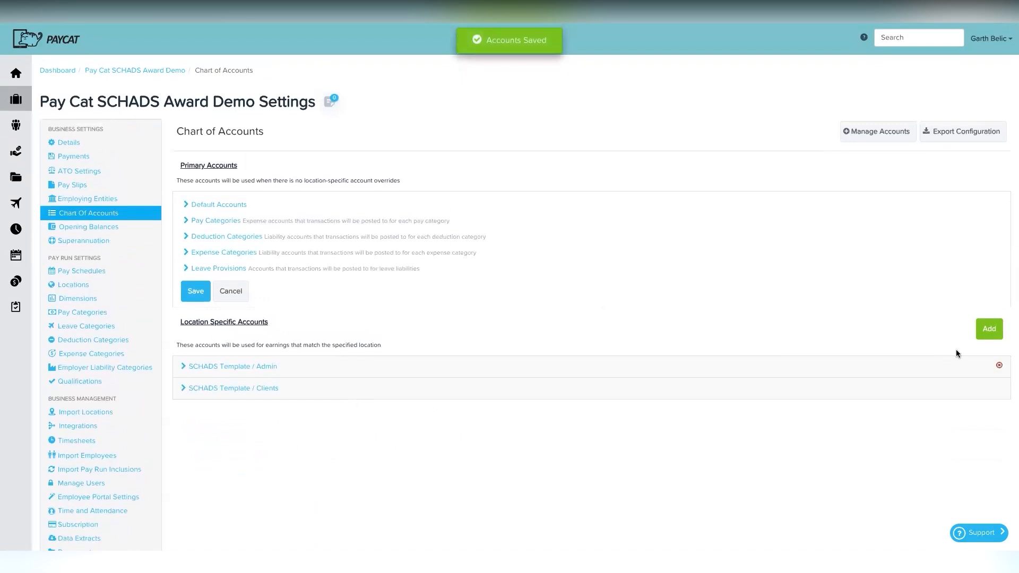
{"action": "left_click", "coordinate": [989, 330]}
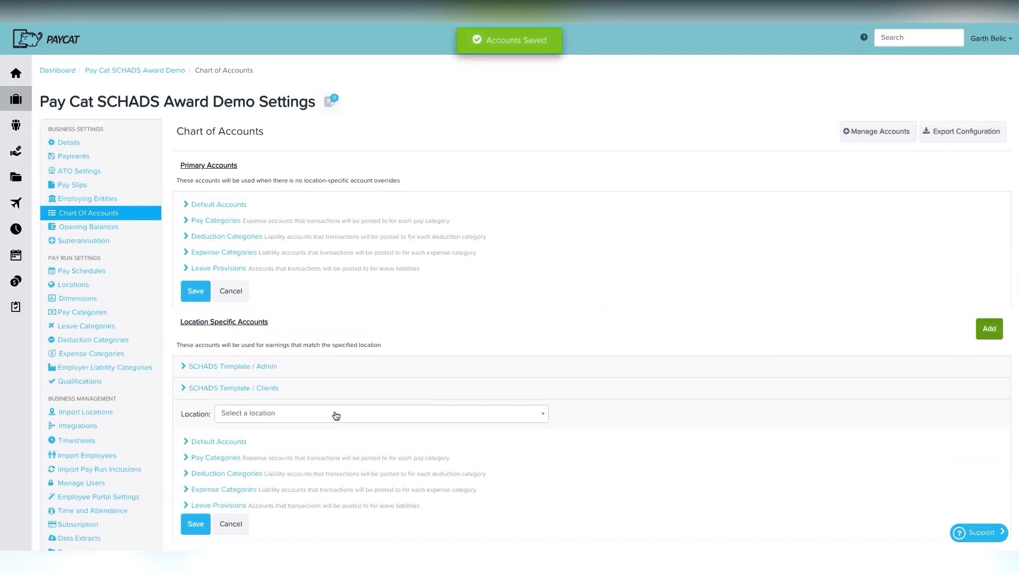
{"action": "left_click", "coordinate": [334, 413]}
{"action": "left_click", "coordinate": [335, 489]}
{"action": "scroll", "coordinate": [335, 489], "scroll_direction": "down", "scroll_amount": 2}
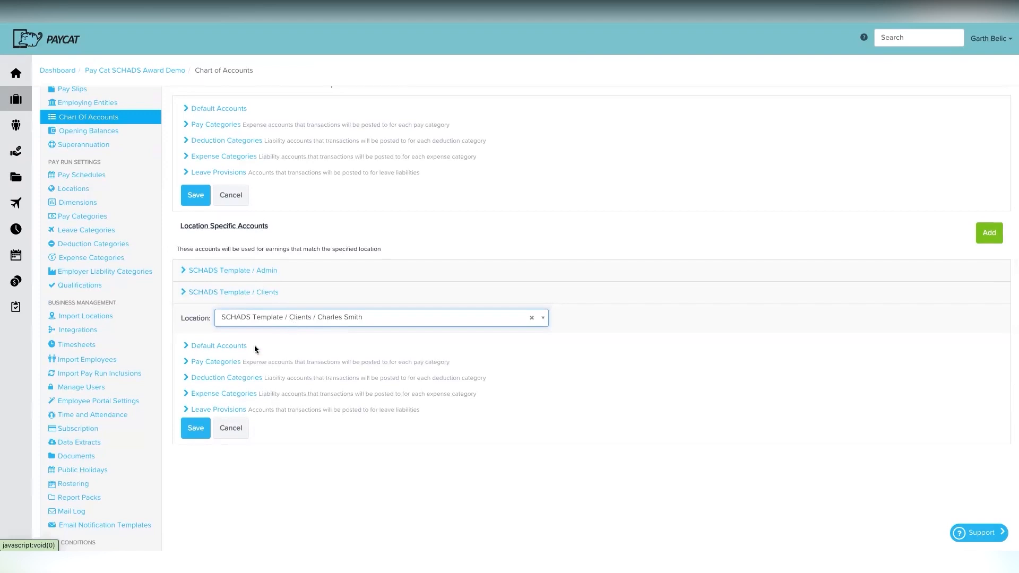
{"action": "left_click", "coordinate": [227, 346]}
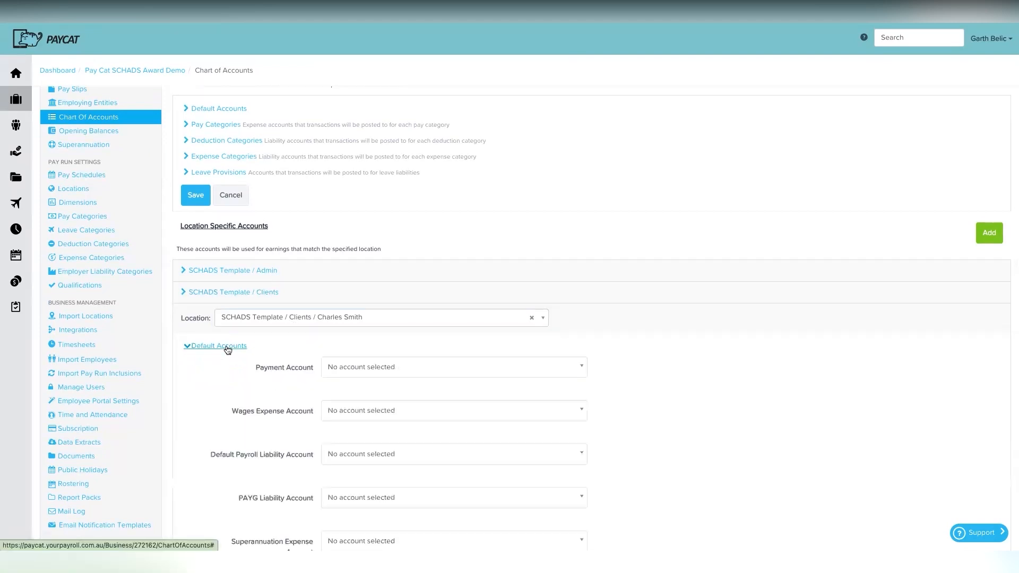
{"action": "left_click", "coordinate": [388, 412]}
{"action": "left_click", "coordinate": [398, 488]}
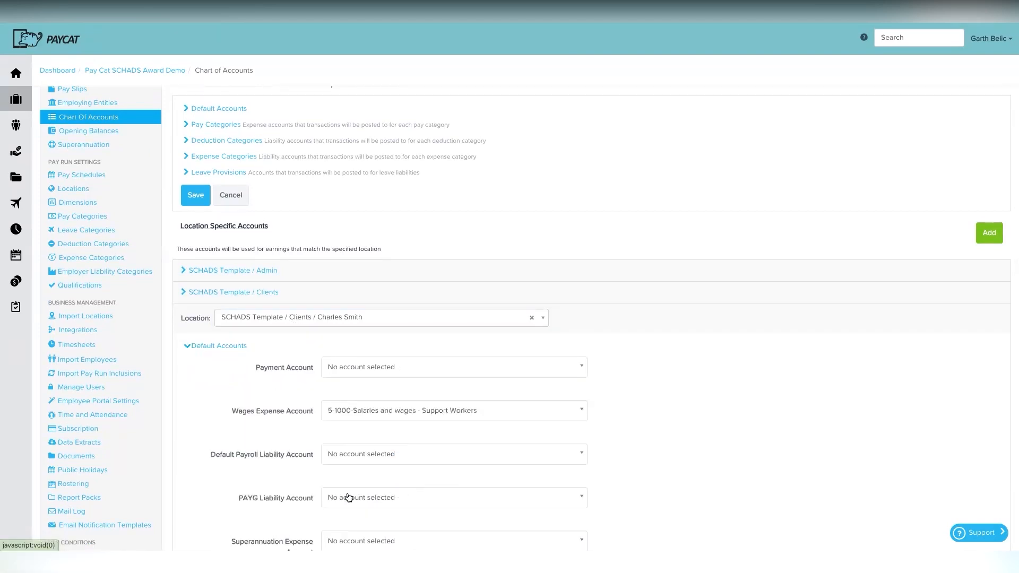
{"action": "scroll", "coordinate": [366, 425], "scroll_direction": "down", "scroll_amount": 1}
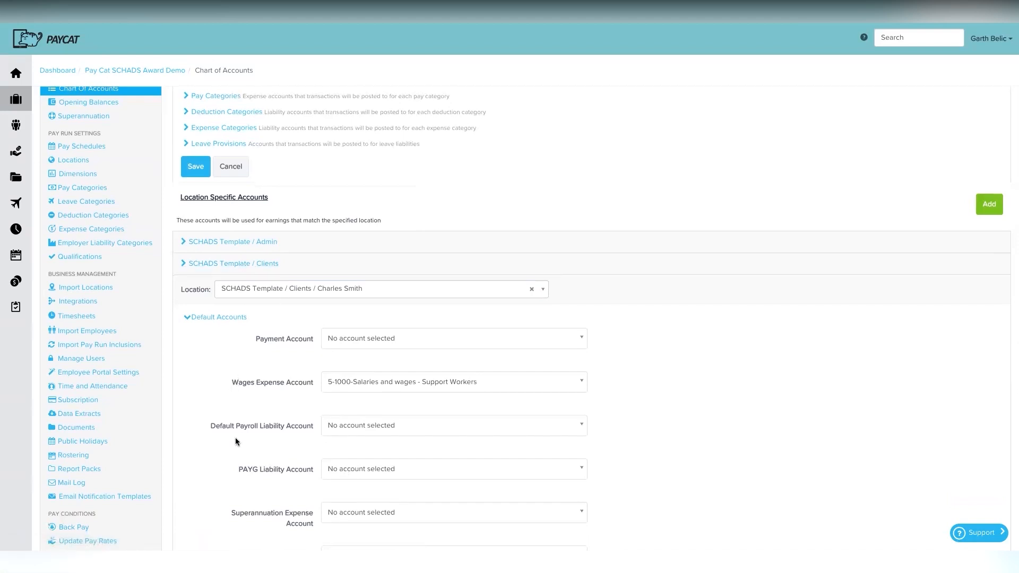
{"action": "scroll", "coordinate": [235, 437], "scroll_direction": "down", "scroll_amount": 1}
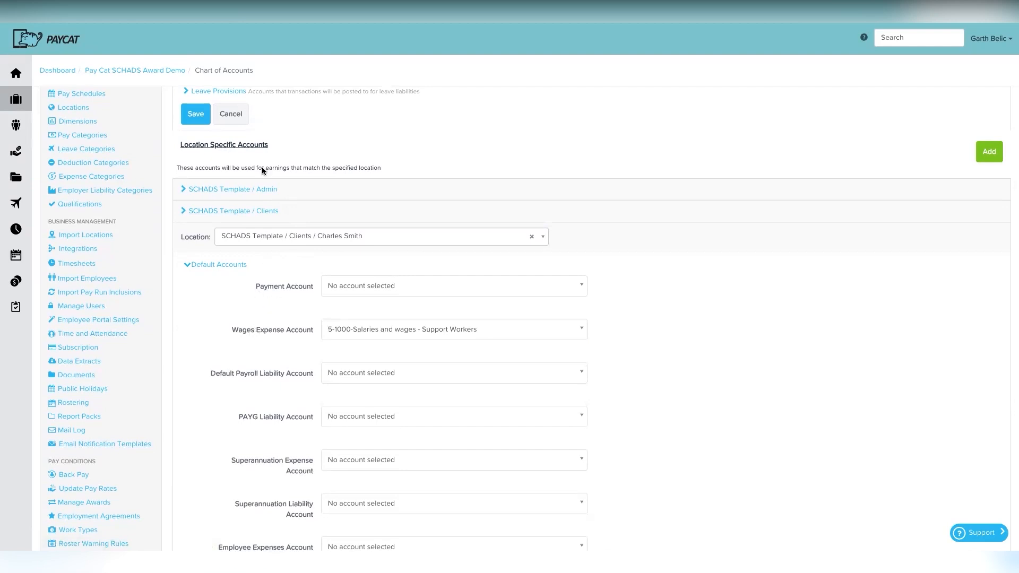
{"action": "scroll", "coordinate": [305, 210], "scroll_direction": "up", "scroll_amount": 3}
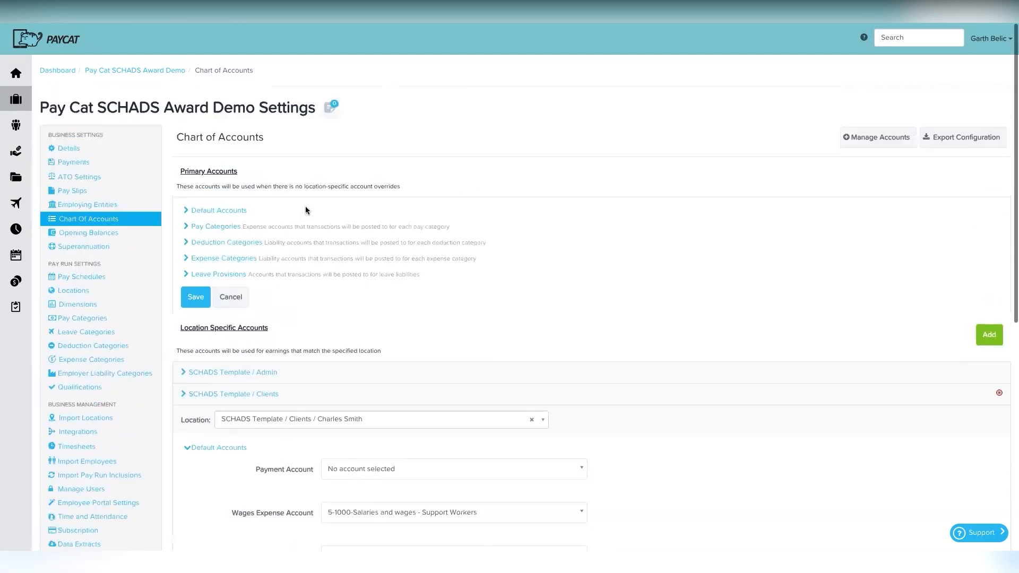
{"action": "left_click", "coordinate": [226, 205]}
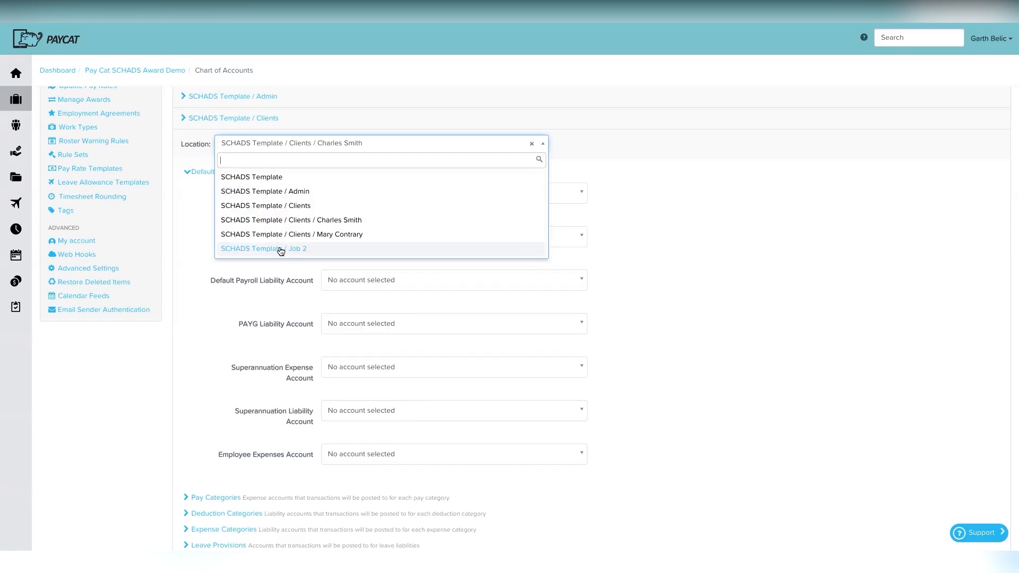
{"action": "left_click", "coordinate": [673, 202]}
{"action": "scroll", "coordinate": [604, 201], "scroll_direction": "up", "scroll_amount": 9}
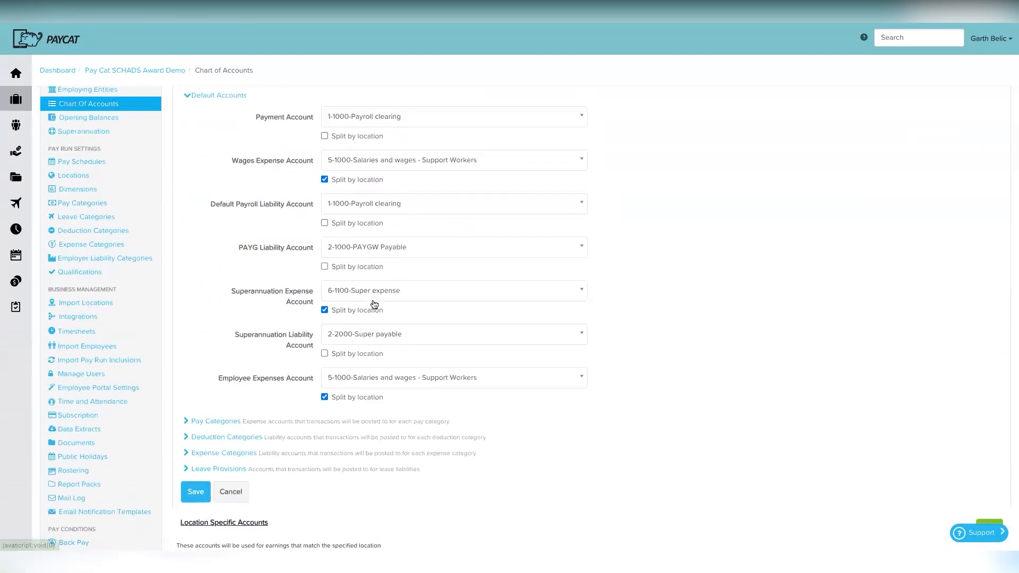
{"action": "scroll", "coordinate": [374, 304], "scroll_direction": "down", "scroll_amount": 2}
{"action": "scroll", "coordinate": [374, 304], "scroll_direction": "down", "scroll_amount": 1}
{"action": "left_click", "coordinate": [198, 312]}
{"action": "scroll", "coordinate": [345, 372], "scroll_direction": "down", "scroll_amount": 2}
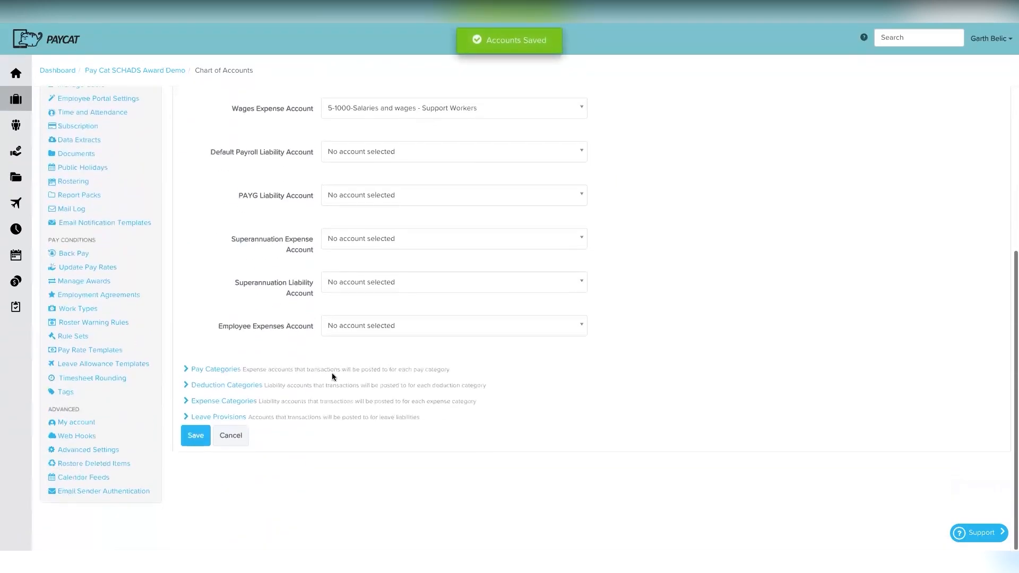
{"action": "left_click", "coordinate": [207, 435]}
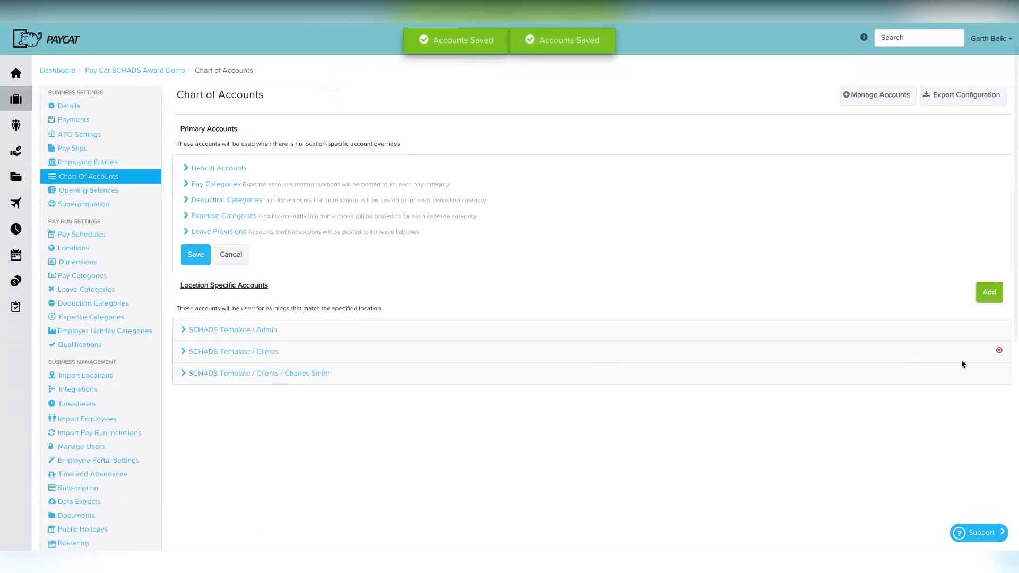
{"action": "left_click", "coordinate": [997, 352]}
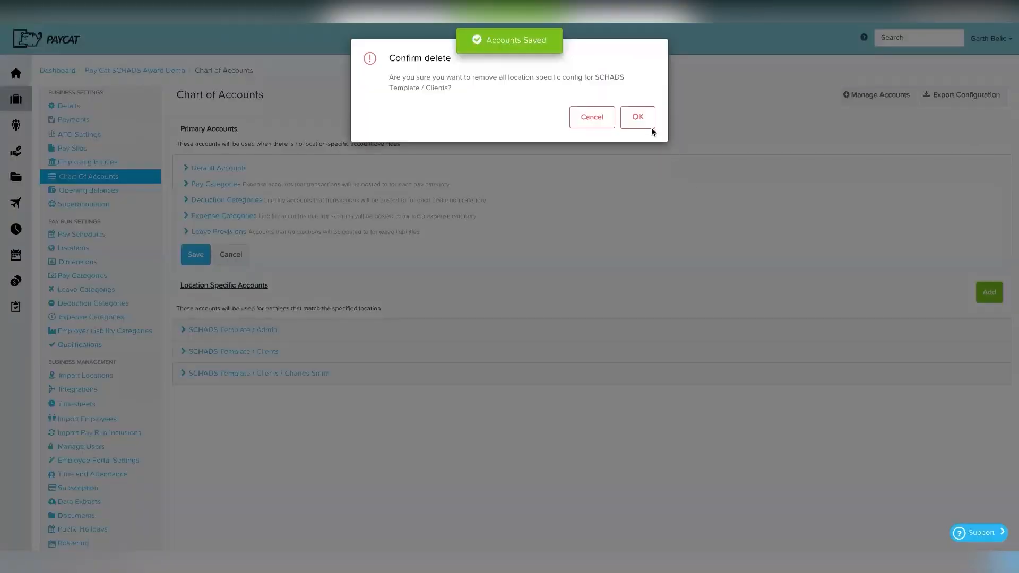
{"action": "left_click", "coordinate": [638, 115]}
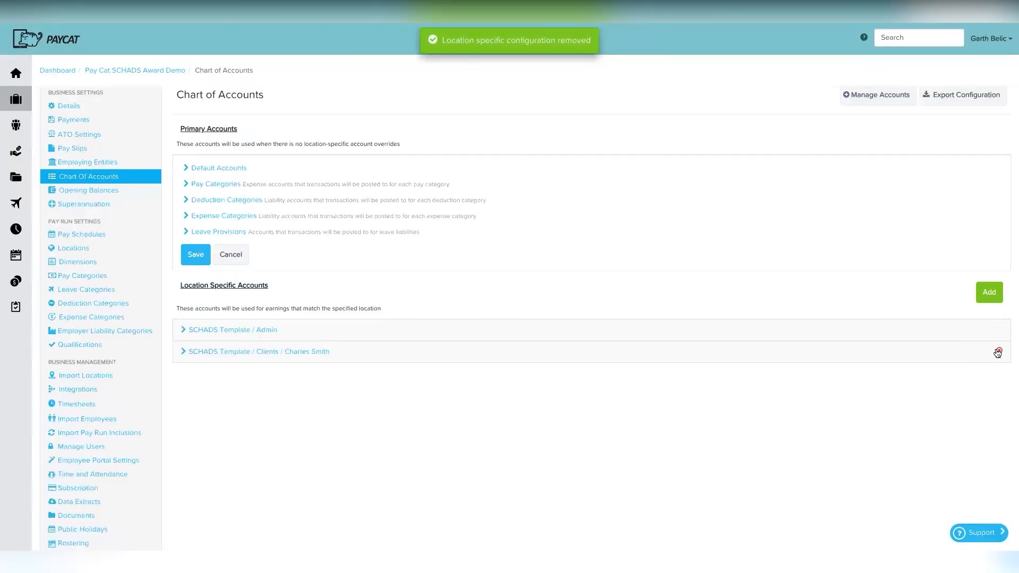
{"action": "left_click", "coordinate": [997, 353]}
{"action": "left_click", "coordinate": [639, 117]}
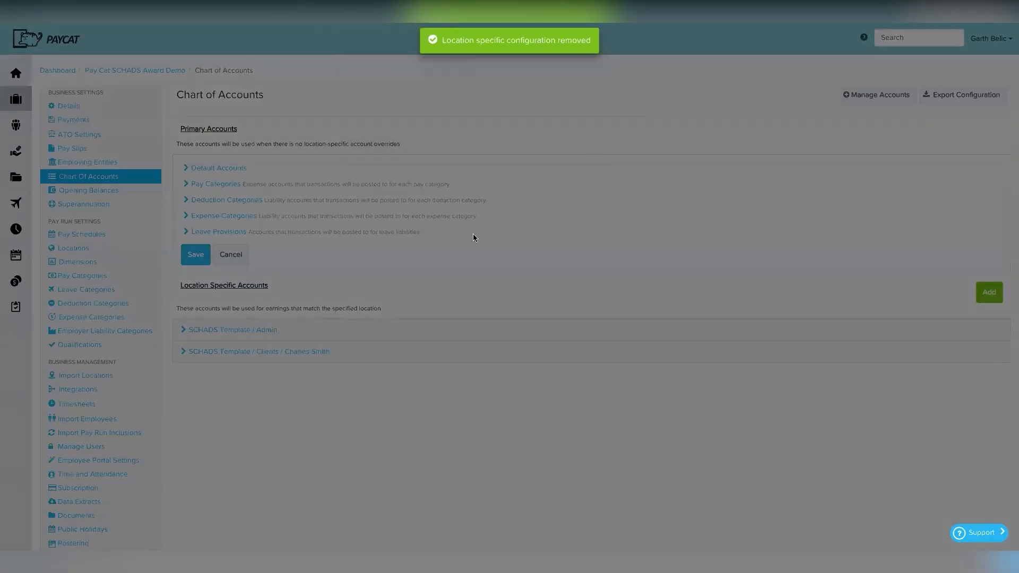
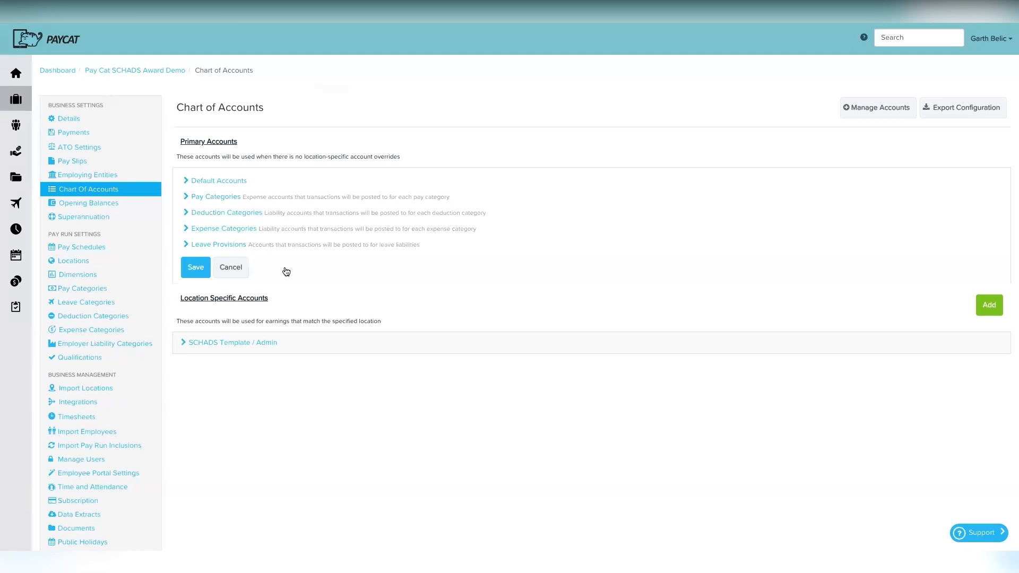
Step: Scroll back up the business settings page
{"action": "scroll", "coordinate": [111, 240], "scroll_direction": "up", "scroll_amount": 1}
Step: Create a new dimension named Department
{"action": "left_click", "coordinate": [106, 291]}
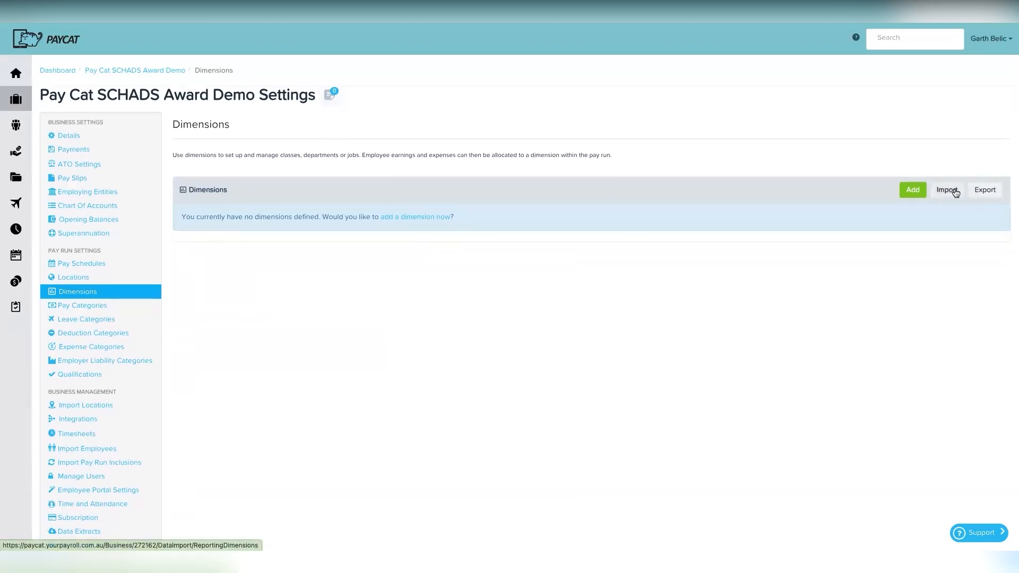
{"action": "left_click", "coordinate": [418, 217]}
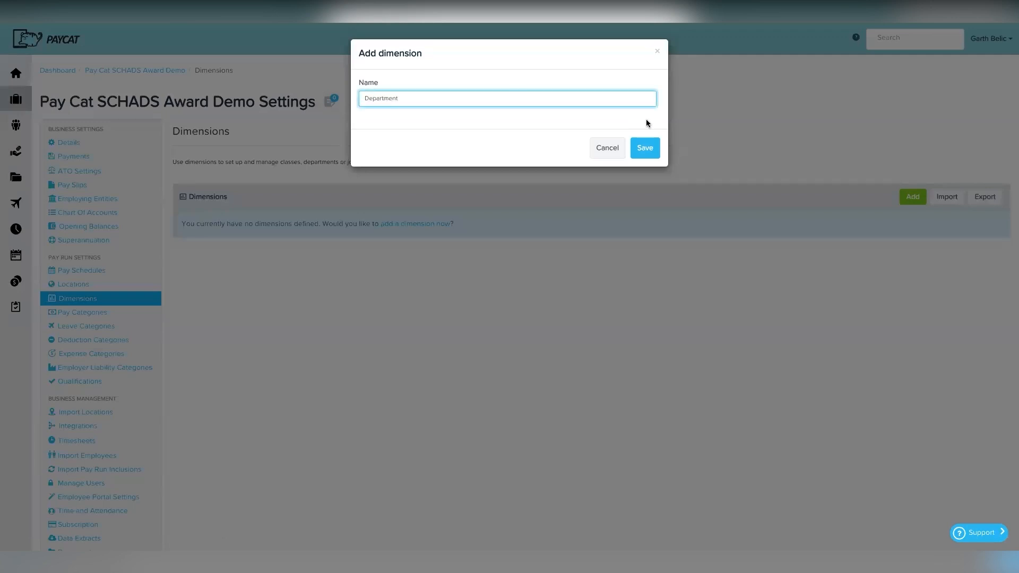
{"action": "left_click", "coordinate": [645, 148]}
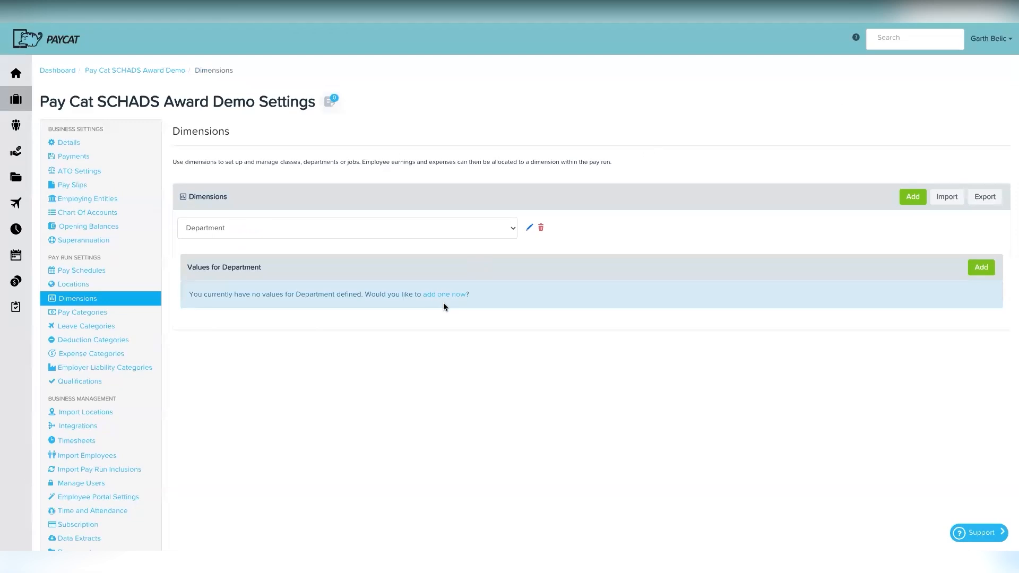
Step: Add Admin and Marketing as Department values, each applying to all employees
{"action": "left_click", "coordinate": [439, 294]}
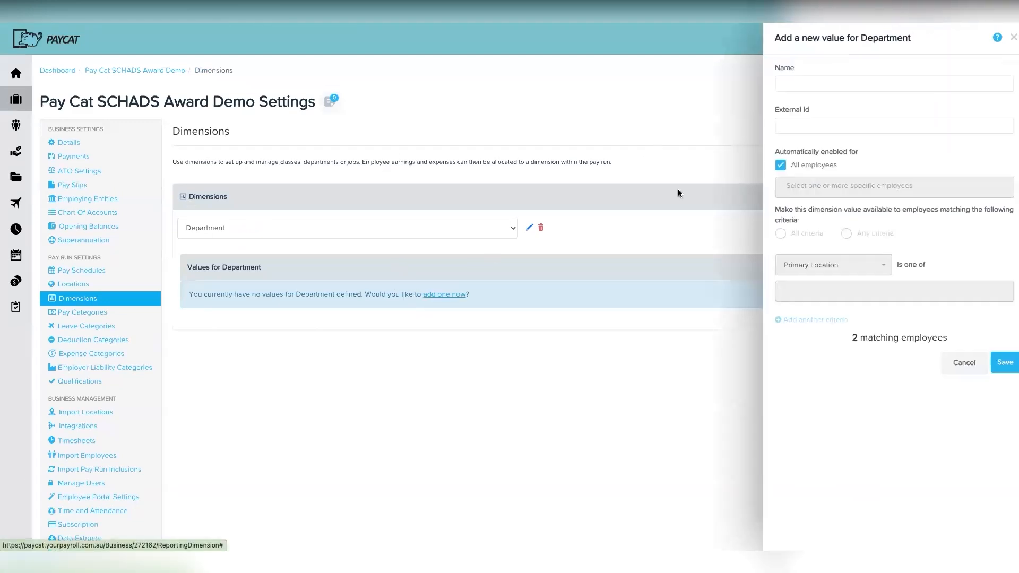
{"action": "left_click", "coordinate": [784, 86]}
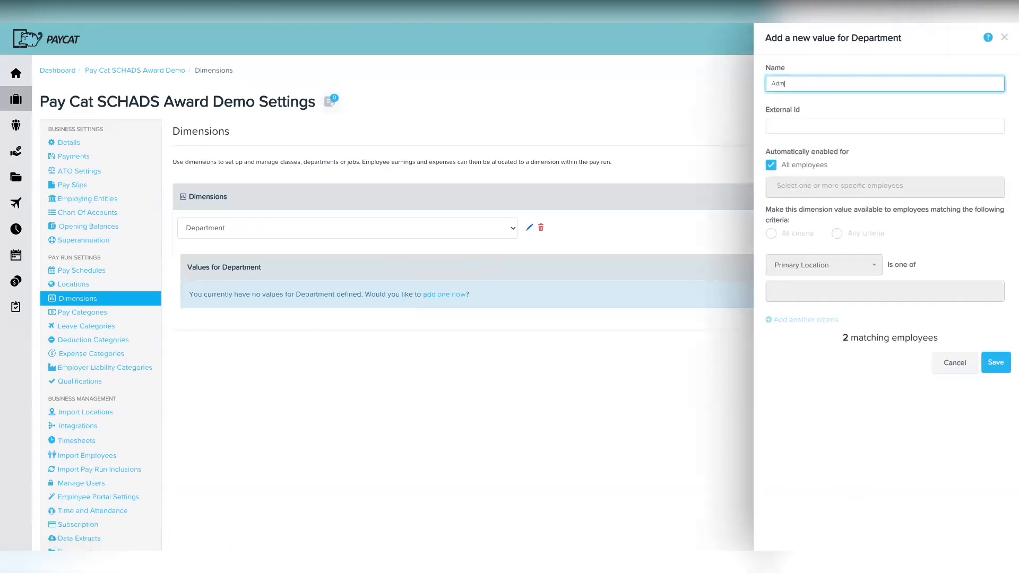
{"action": "left_click", "coordinate": [994, 365]}
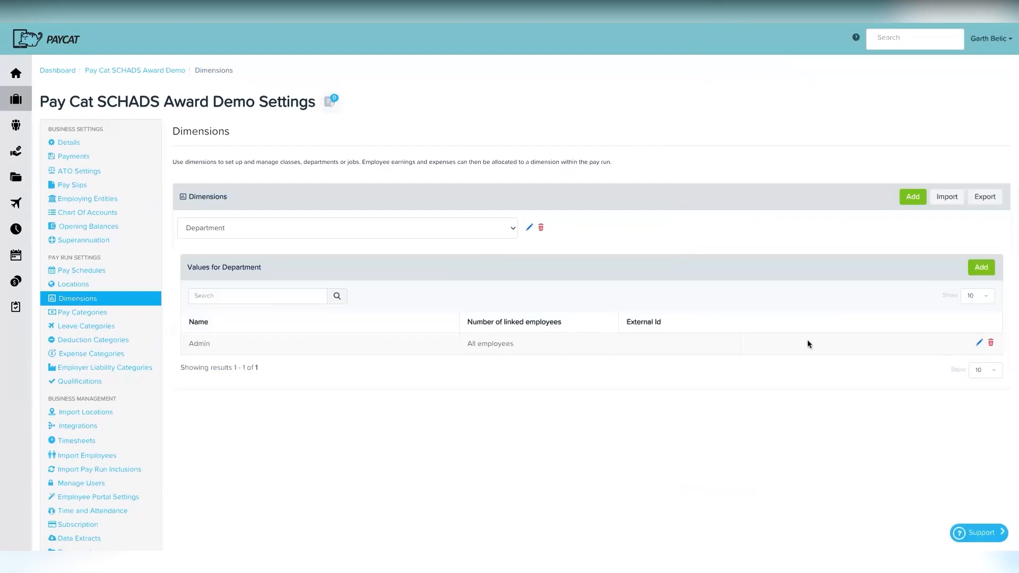
{"action": "left_click", "coordinate": [982, 269]}
{"action": "left_click", "coordinate": [778, 82]}
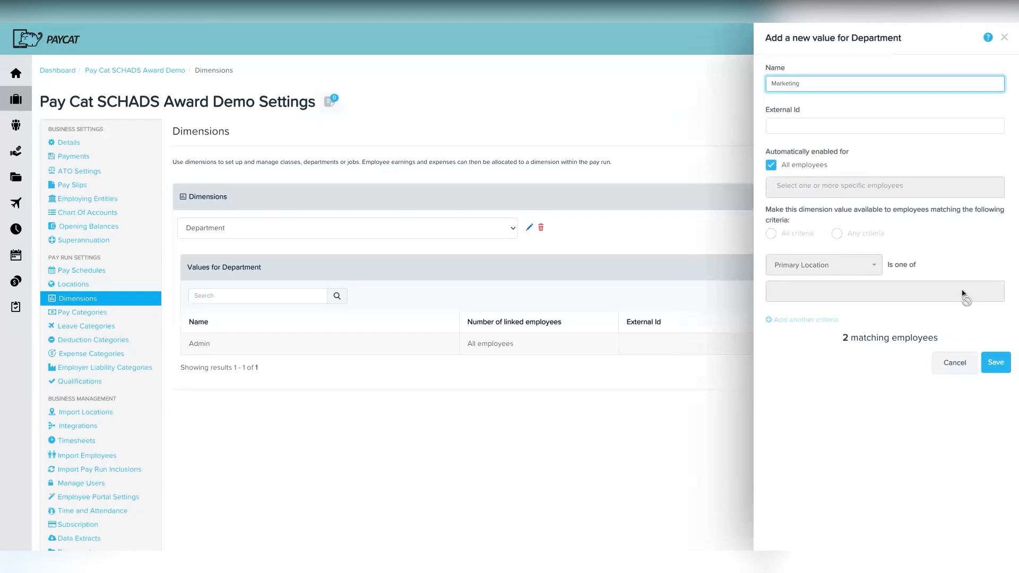
{"action": "left_click", "coordinate": [996, 362]}
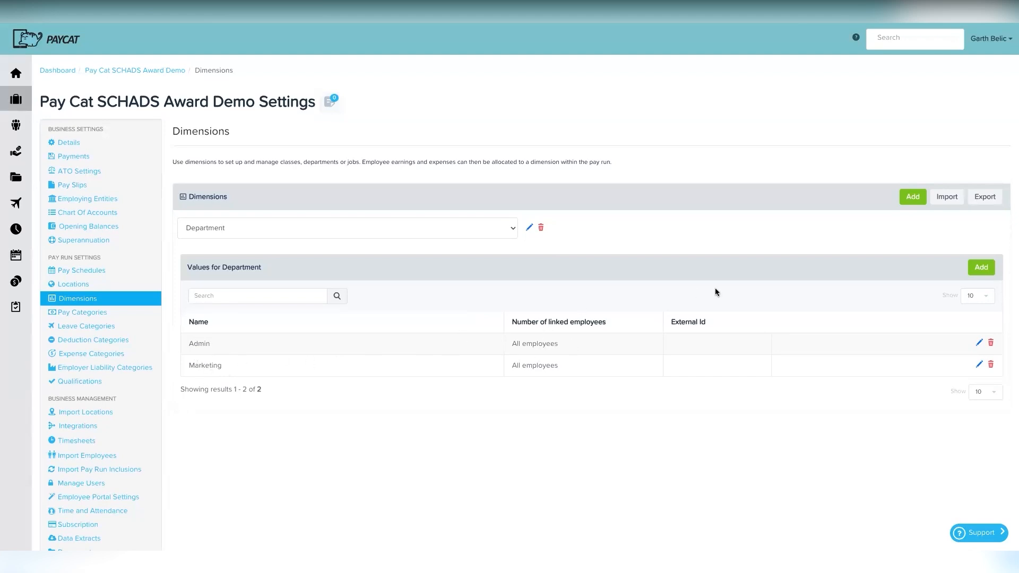
Step: Create a second dimension named Area
{"action": "left_click", "coordinate": [913, 197]}
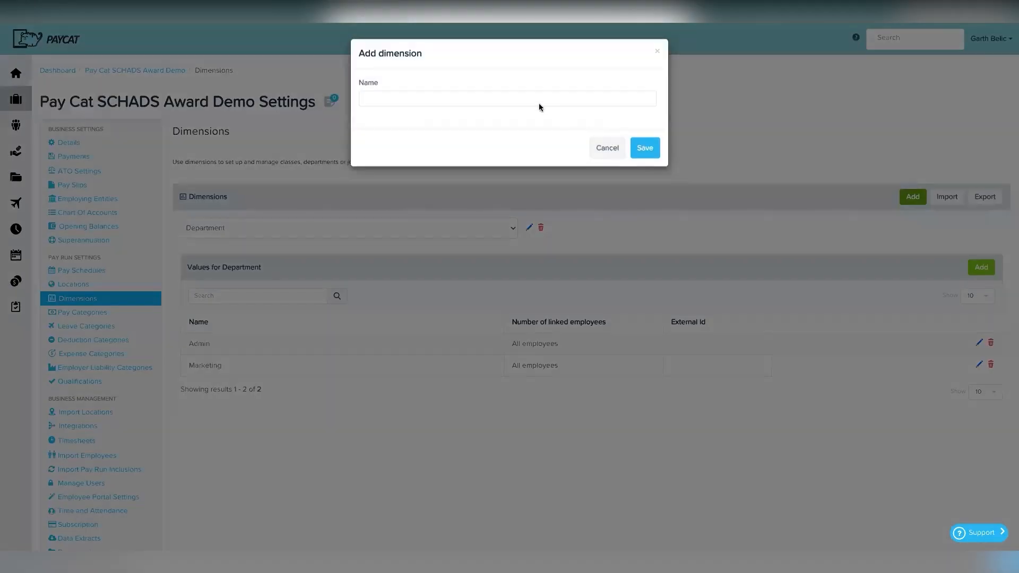
{"action": "left_click", "coordinate": [527, 96]}
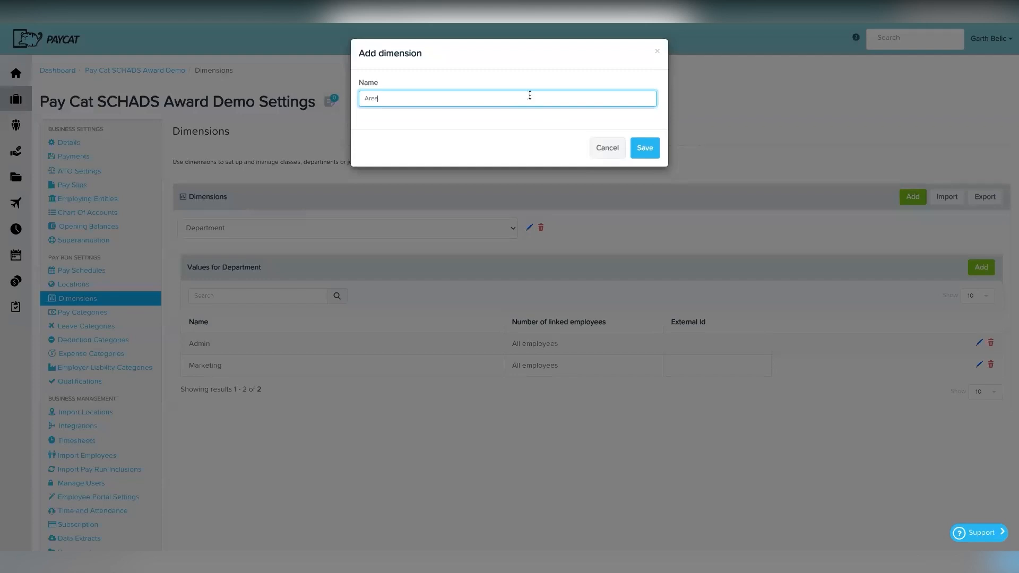
{"action": "left_click", "coordinate": [644, 148]}
Step: Add Newcastle and Sydney as Area values, then switch the view back to Department
{"action": "left_click", "coordinate": [420, 294]}
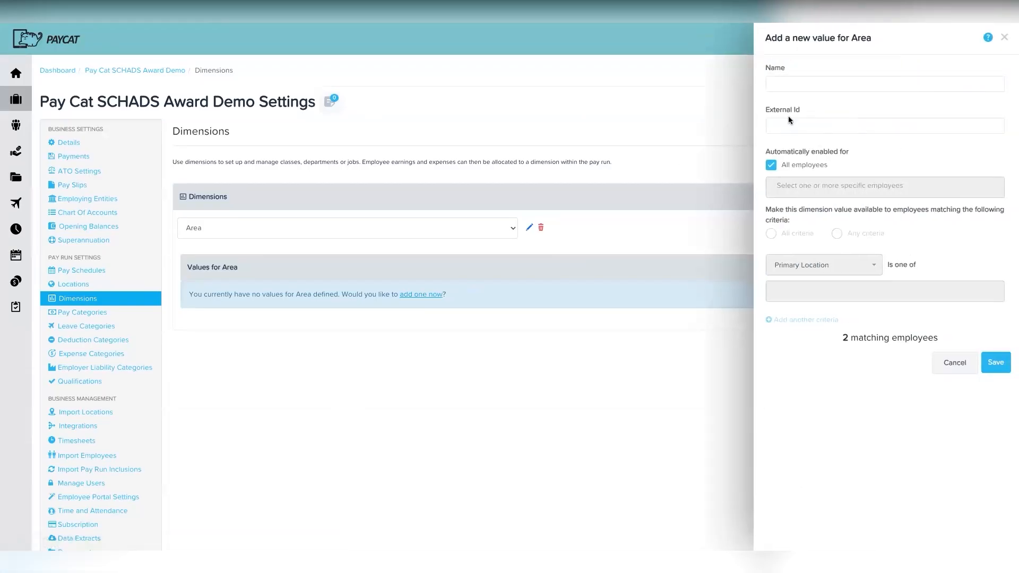
{"action": "left_click", "coordinate": [789, 84]}
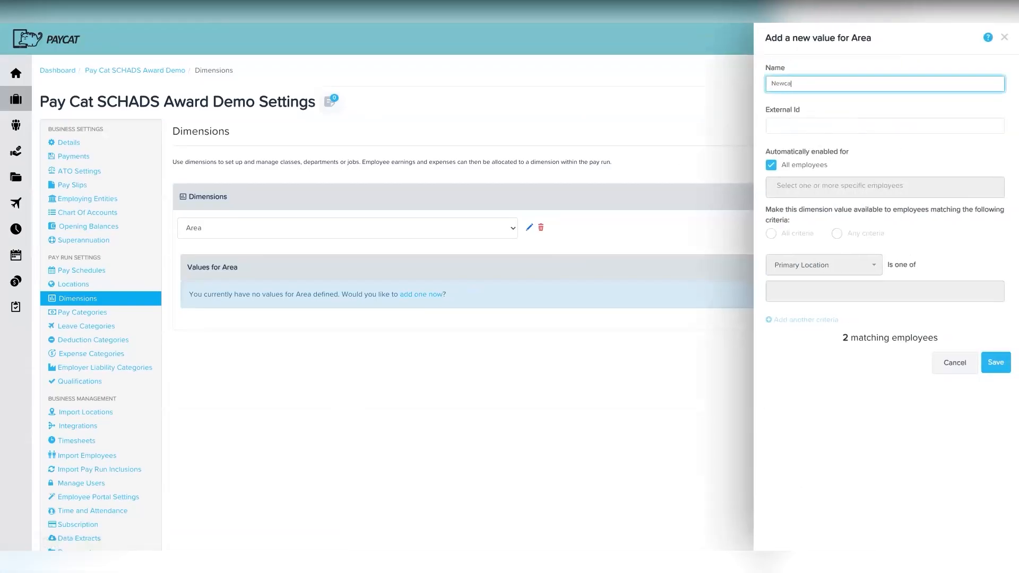
{"action": "left_click", "coordinate": [995, 362]}
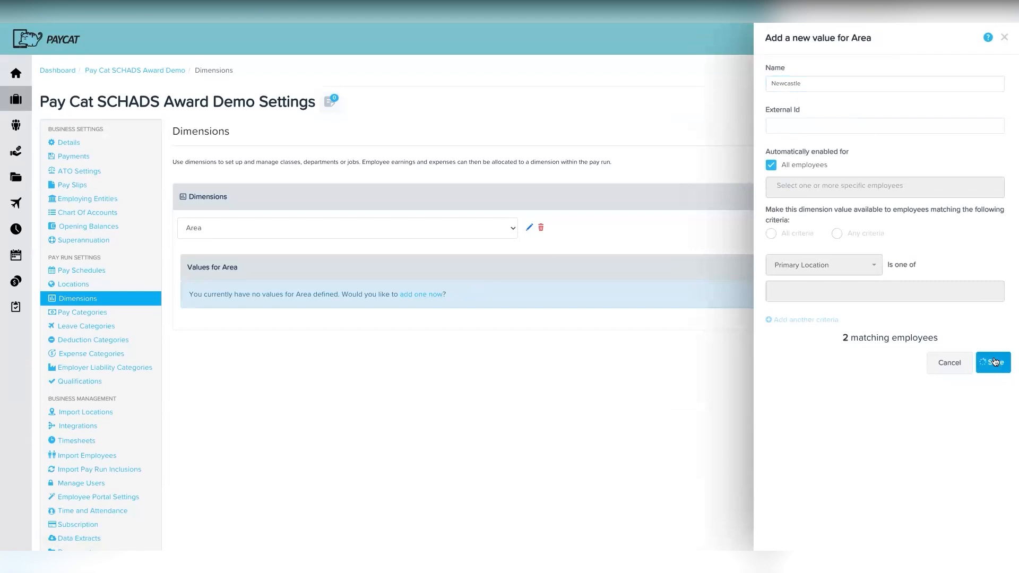
{"action": "left_click", "coordinate": [981, 266]}
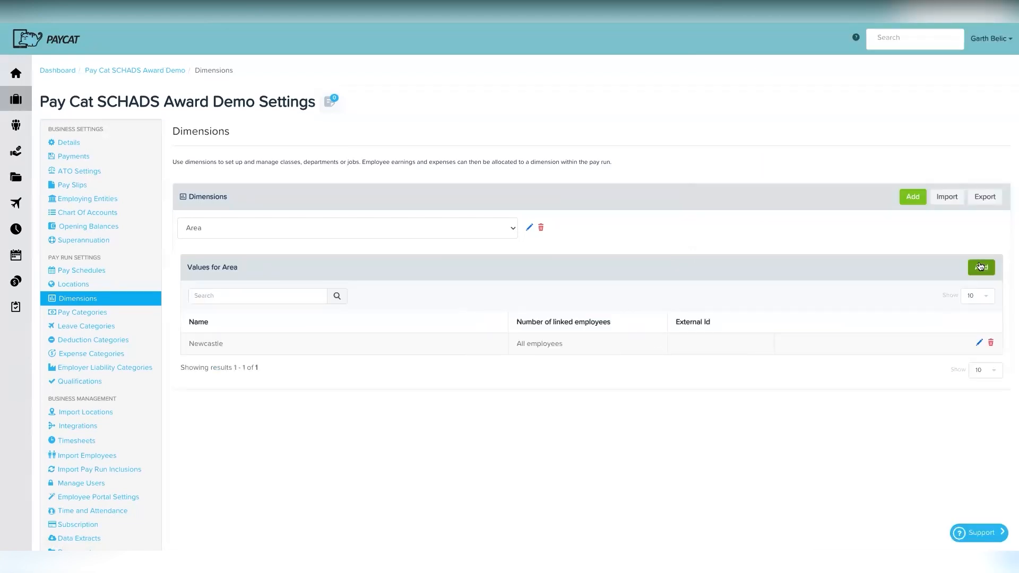
{"action": "left_click", "coordinate": [798, 87]}
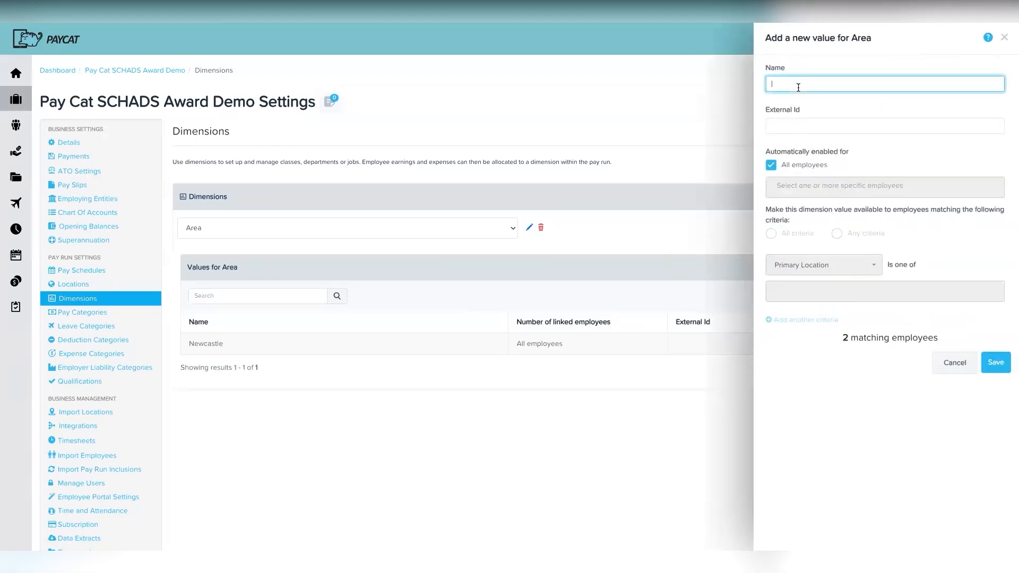
{"action": "left_click", "coordinate": [995, 362]}
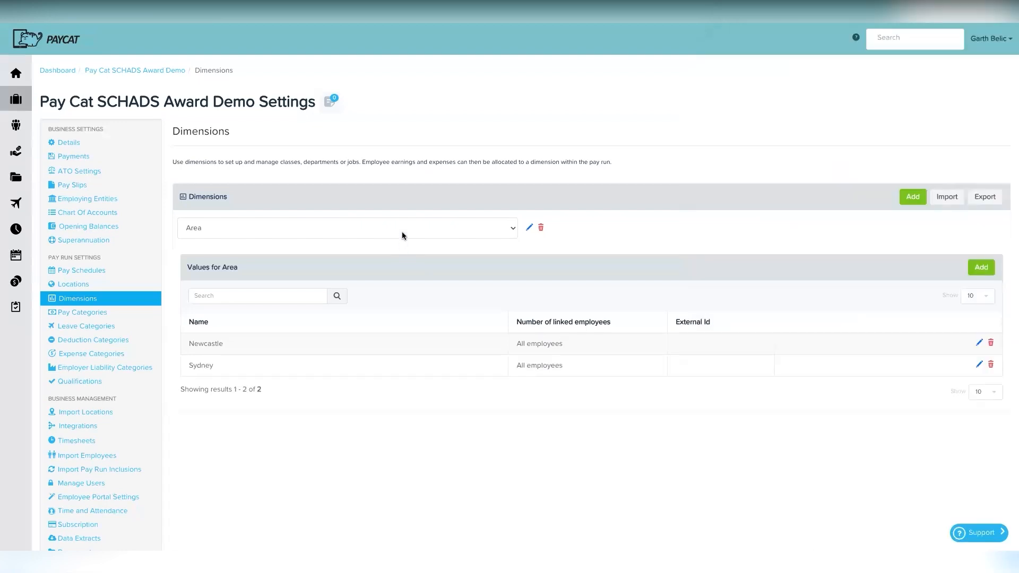
{"action": "left_click", "coordinate": [402, 232]}
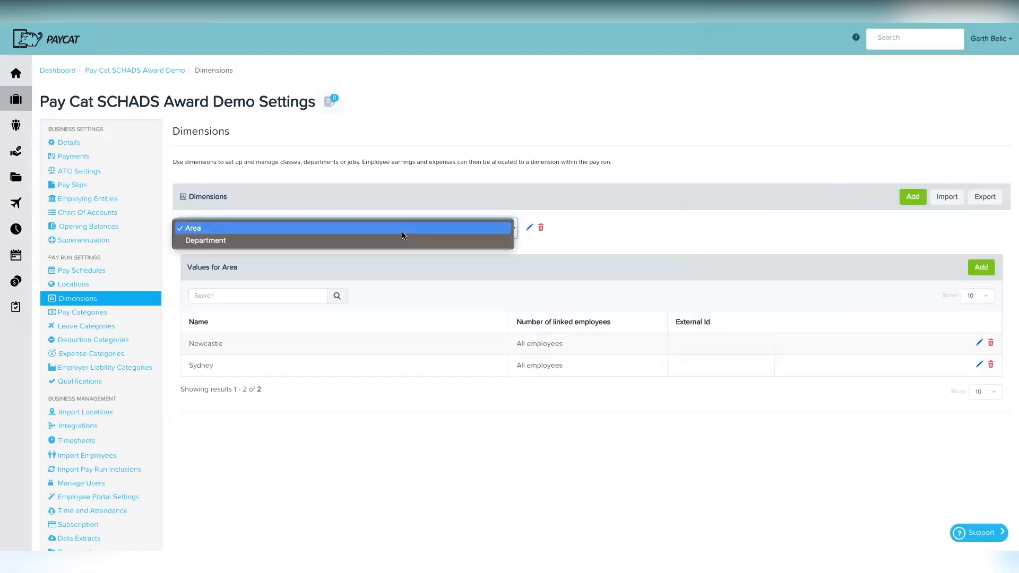
{"action": "left_click", "coordinate": [349, 240]}
Step: In the first employee's Pay Run Defaults, add Newcastle and Admin as primary dimensions
{"action": "mouse_move", "coordinate": [16, 125]}
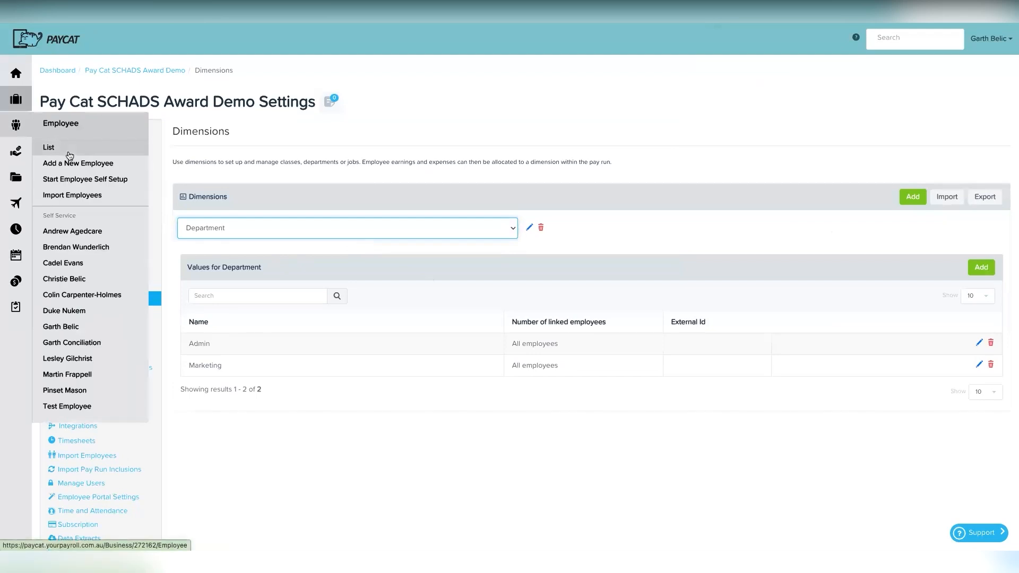
{"action": "left_click", "coordinate": [68, 153]}
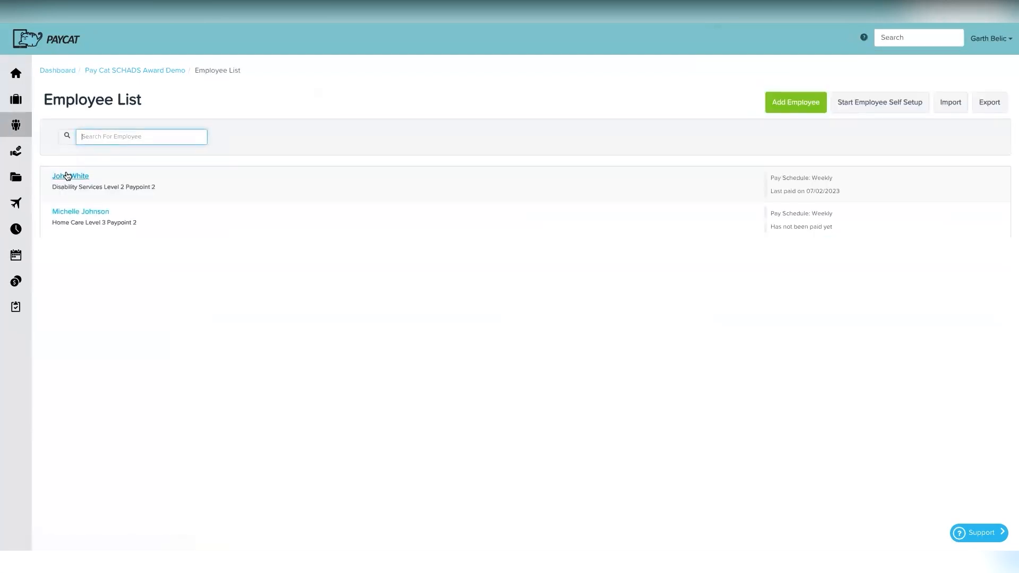
{"action": "left_click", "coordinate": [68, 175]}
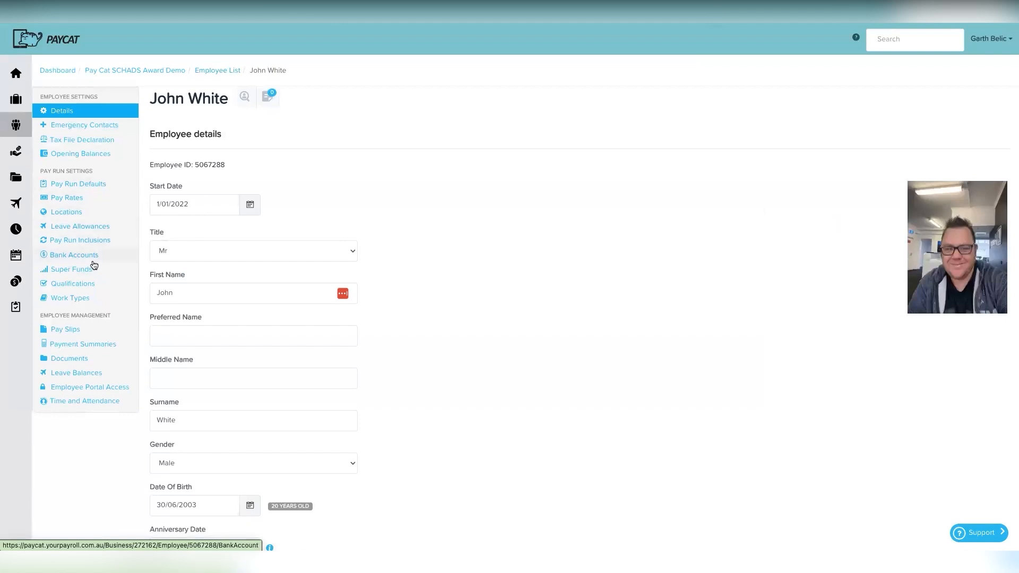
{"action": "left_click", "coordinate": [91, 184]}
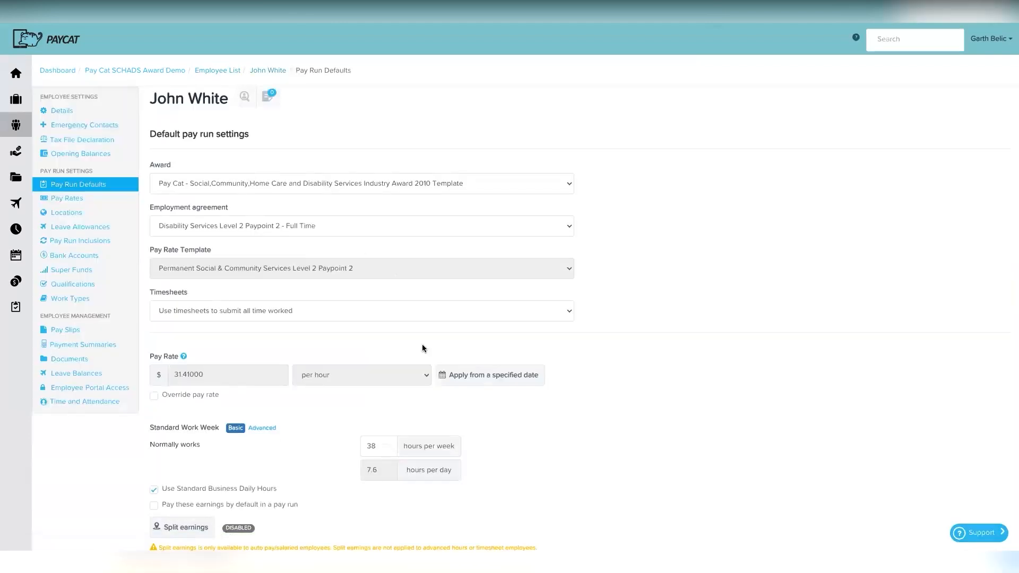
{"action": "scroll", "coordinate": [395, 407], "scroll_direction": "down", "scroll_amount": 6}
{"action": "scroll", "coordinate": [395, 407], "scroll_direction": "down", "scroll_amount": 1}
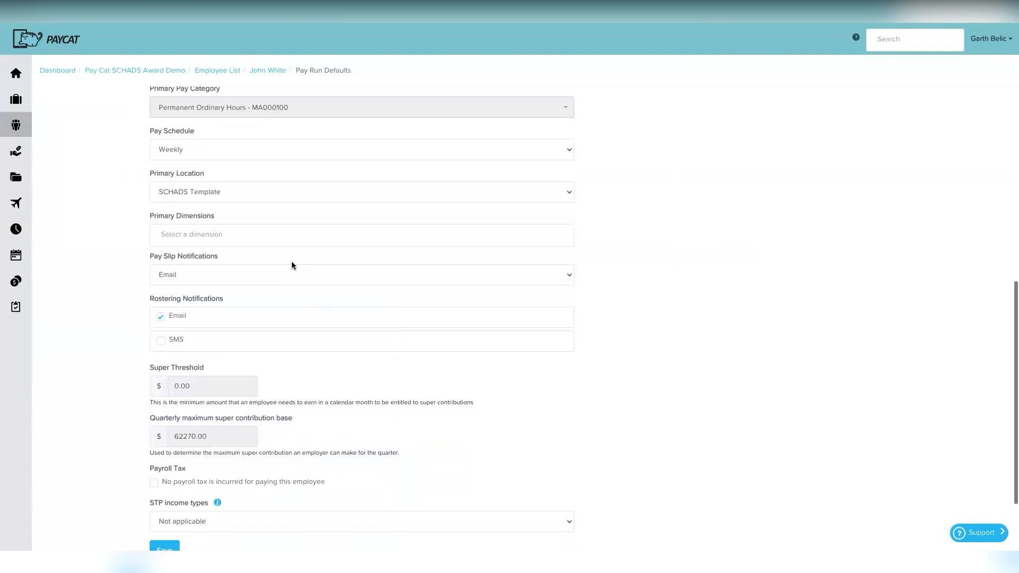
{"action": "left_click", "coordinate": [281, 236]}
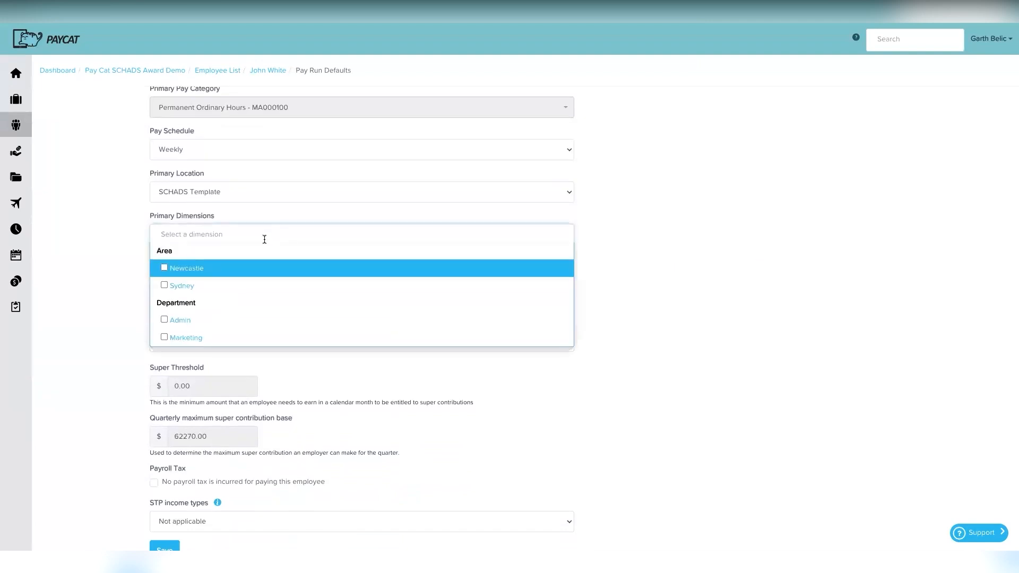
{"action": "left_click", "coordinate": [165, 268]}
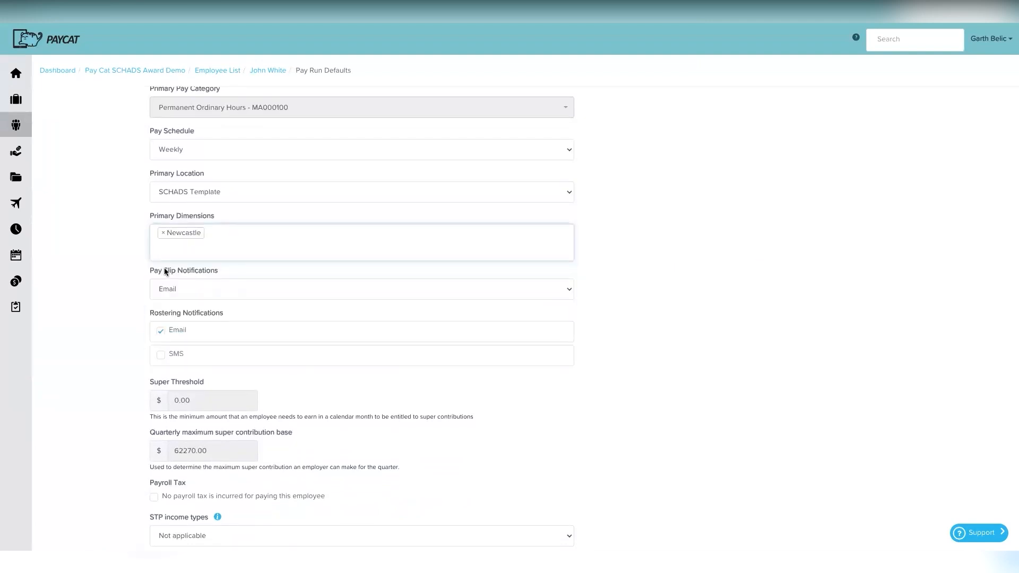
{"action": "left_click", "coordinate": [195, 247]}
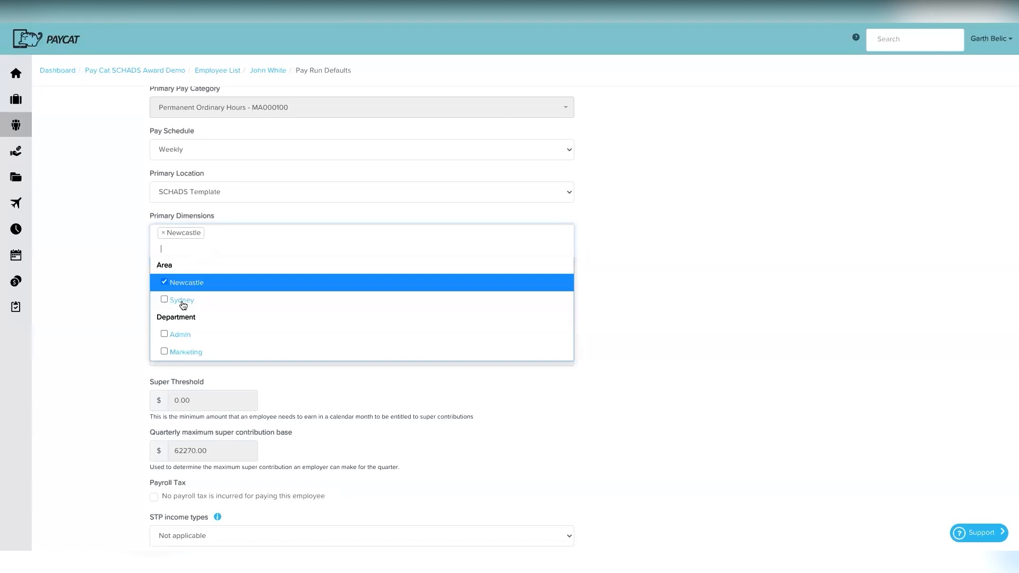
{"action": "left_click", "coordinate": [165, 334]}
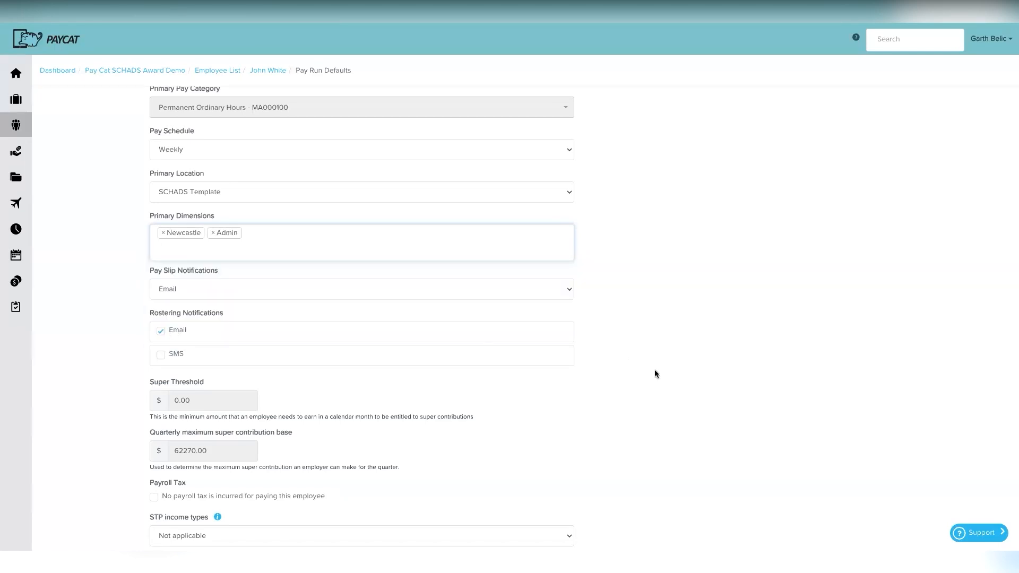
Step: Open the Weekly pay run for 30/01/2023 – 5/02/2023
{"action": "scroll", "coordinate": [610, 436], "scroll_direction": "down", "scroll_amount": 3}
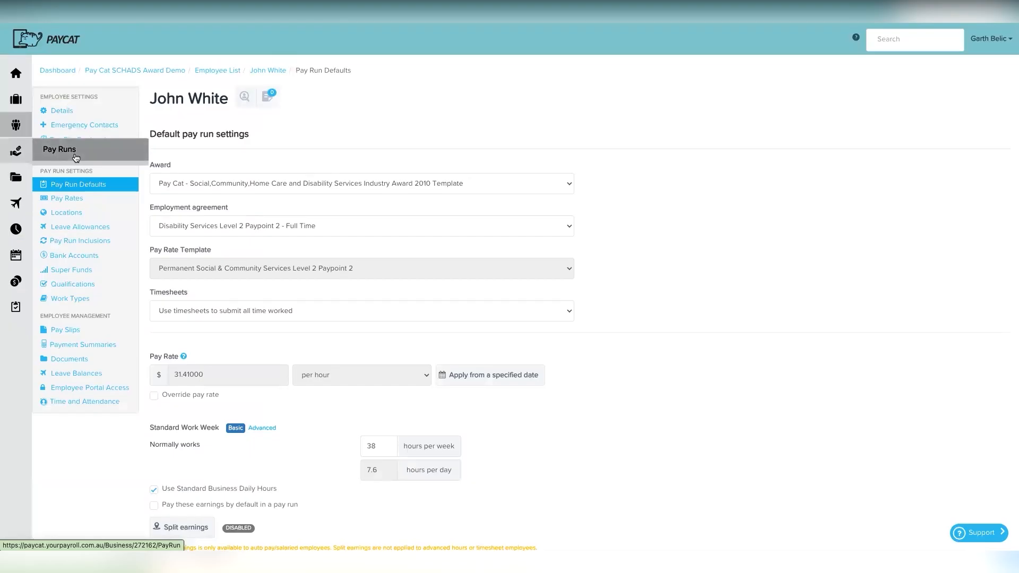
{"action": "left_click", "coordinate": [85, 151]}
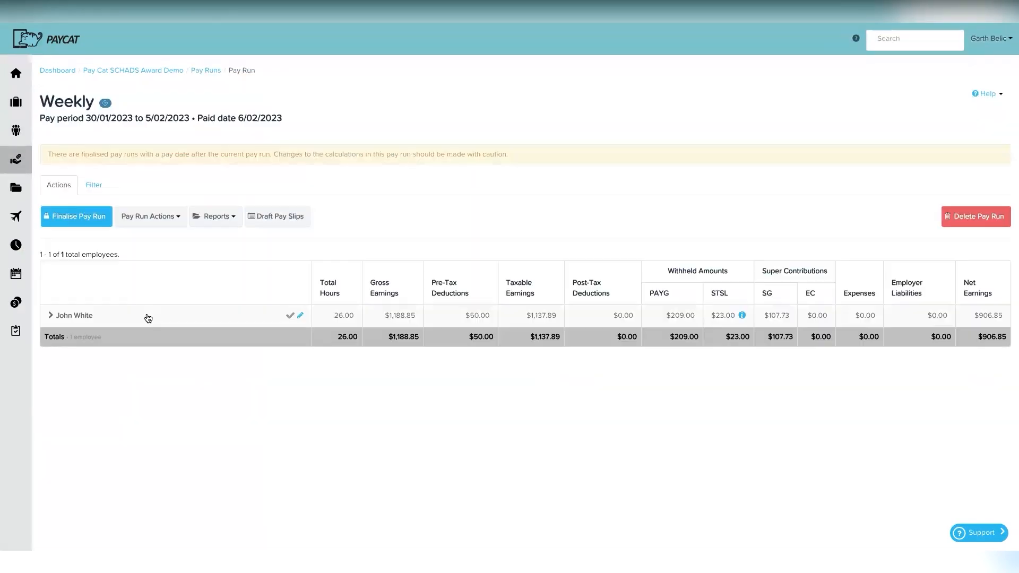
Step: Expand the employee's earnings details in the pay run and review them
{"action": "left_click", "coordinate": [148, 317]}
{"action": "scroll", "coordinate": [267, 327], "scroll_direction": "down", "scroll_amount": 1}
{"action": "scroll", "coordinate": [267, 329], "scroll_direction": "down", "scroll_amount": 4}
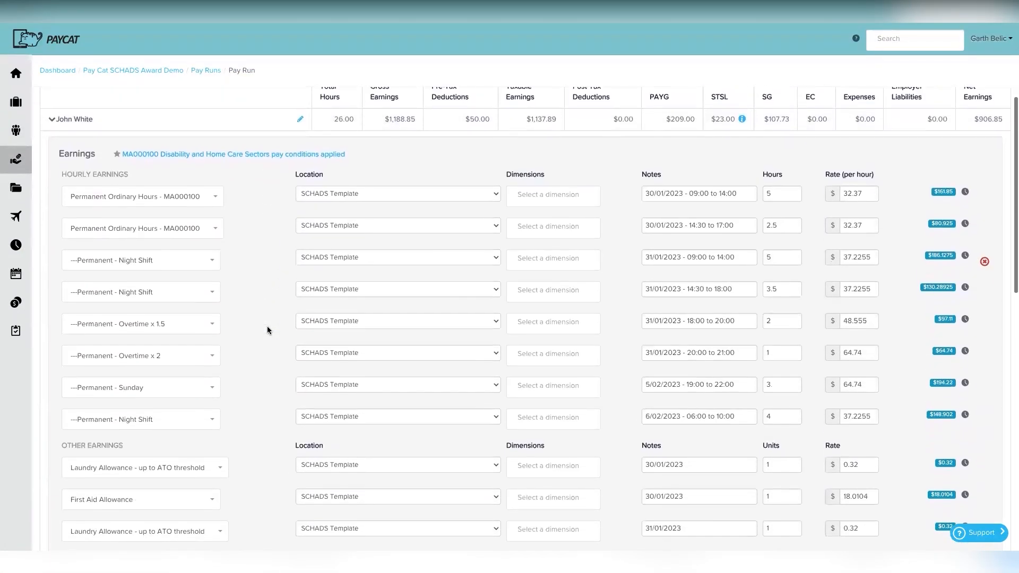
{"action": "scroll", "coordinate": [233, 380], "scroll_direction": "down", "scroll_amount": 3}
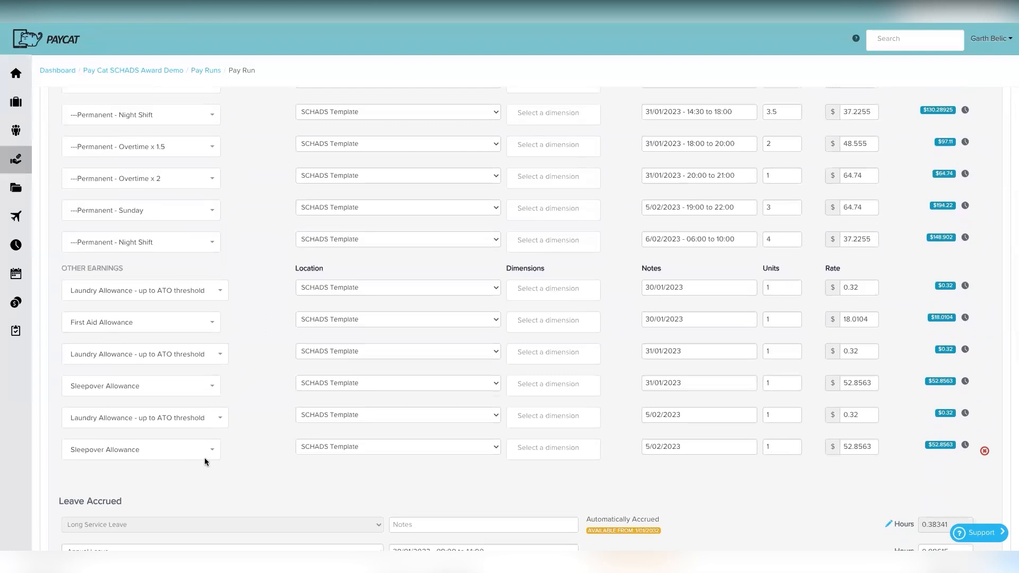
{"action": "scroll", "coordinate": [429, 454], "scroll_direction": "up", "scroll_amount": 1}
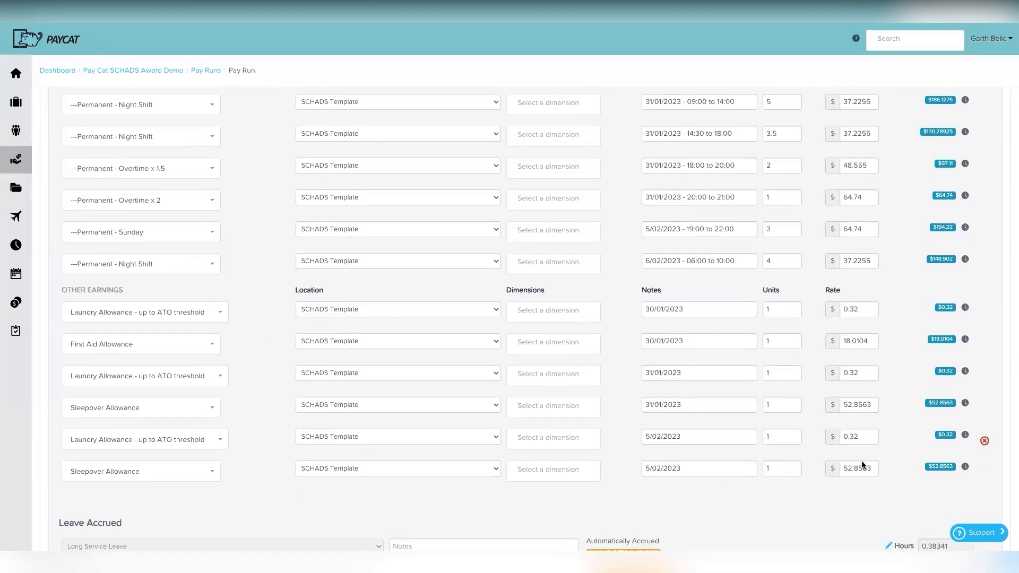
{"action": "scroll", "coordinate": [687, 446], "scroll_direction": "up", "scroll_amount": 3}
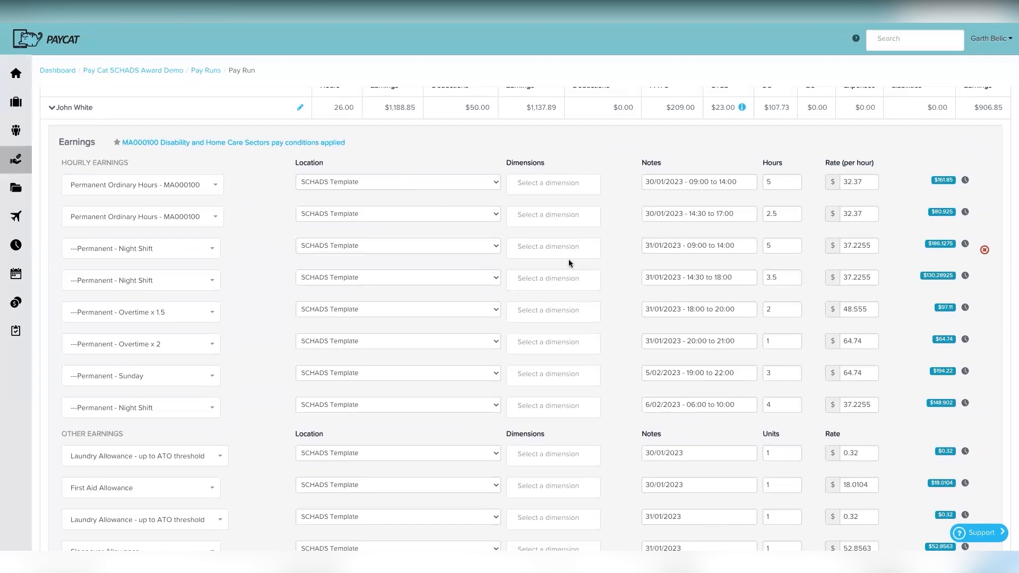
{"action": "scroll", "coordinate": [568, 265], "scroll_direction": "down", "scroll_amount": 4}
{"action": "scroll", "coordinate": [564, 290], "scroll_direction": "up", "scroll_amount": 4}
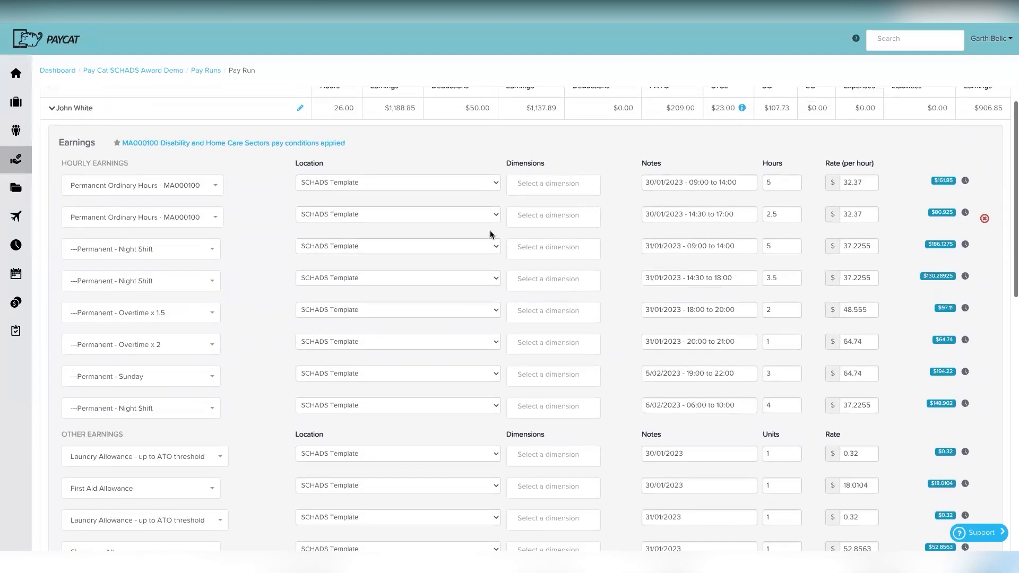
Step: Check the second row's location options unchanged, then open the employee's details record
{"action": "left_click", "coordinate": [414, 215]}
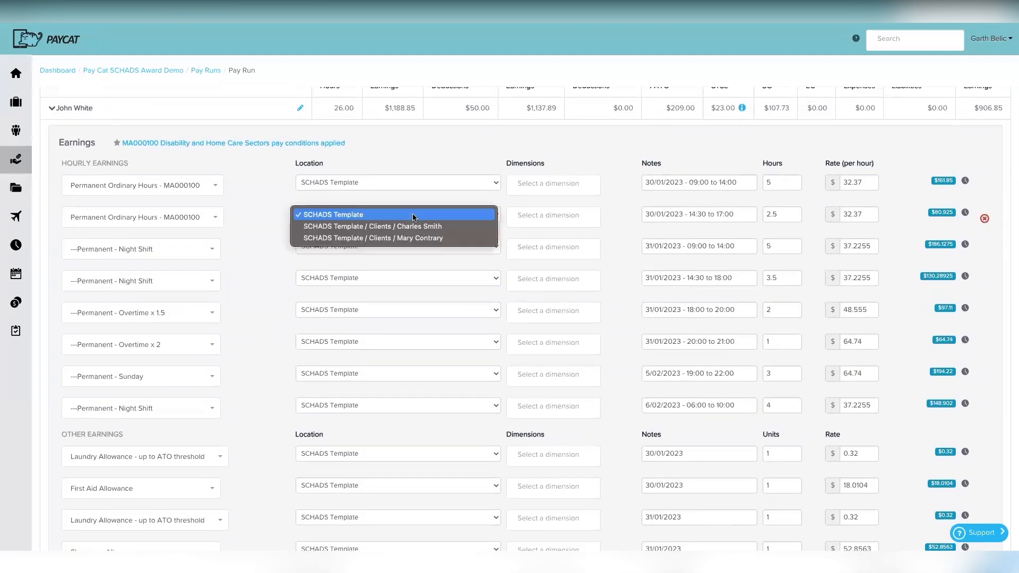
{"action": "left_click", "coordinate": [413, 215]}
{"action": "left_click", "coordinate": [298, 108]}
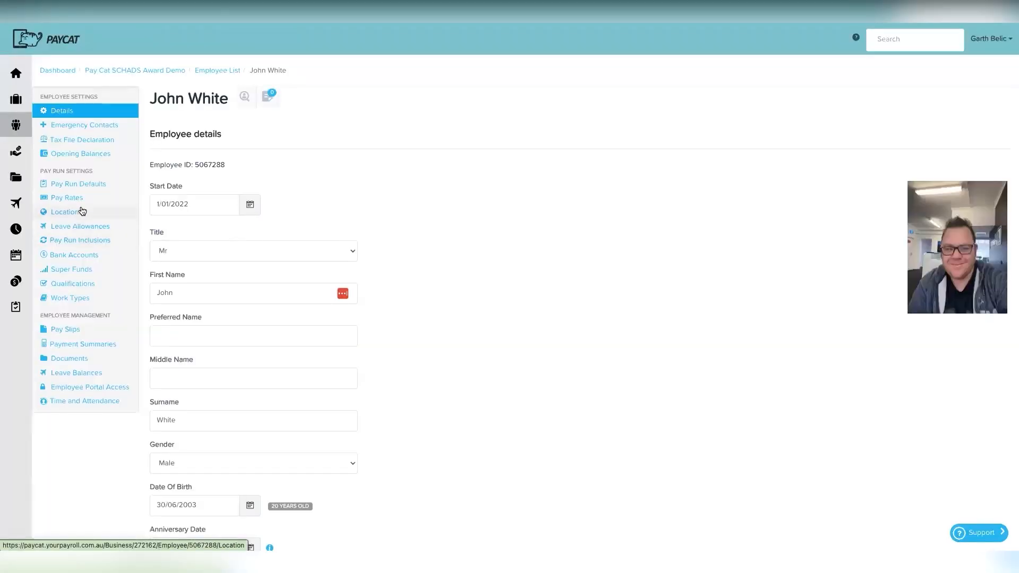
Step: Allow the employee to work at Admin and set the first earnings row to SCHADS Template / Admin
{"action": "left_click", "coordinate": [82, 211]}
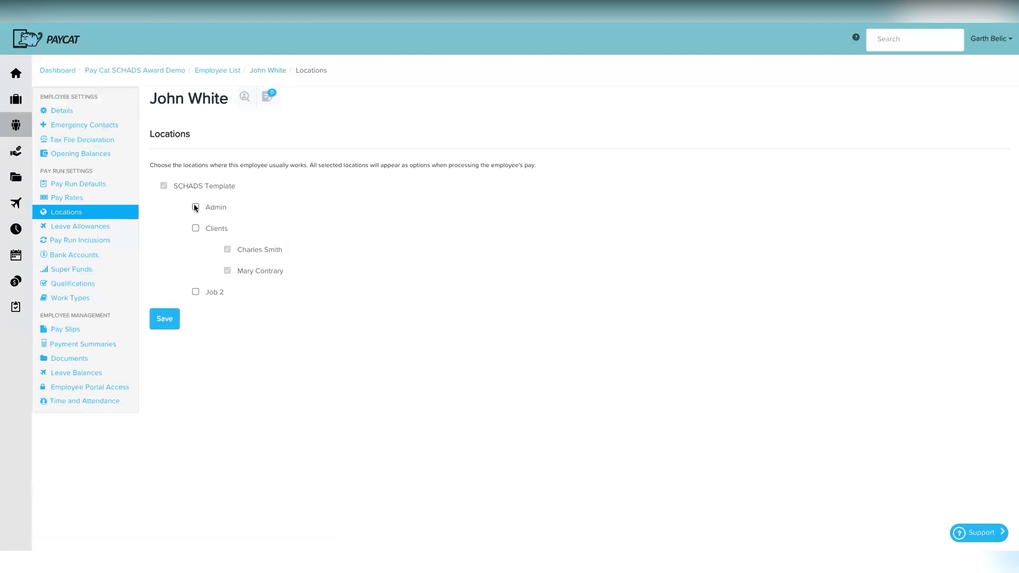
{"action": "left_click", "coordinate": [161, 319]}
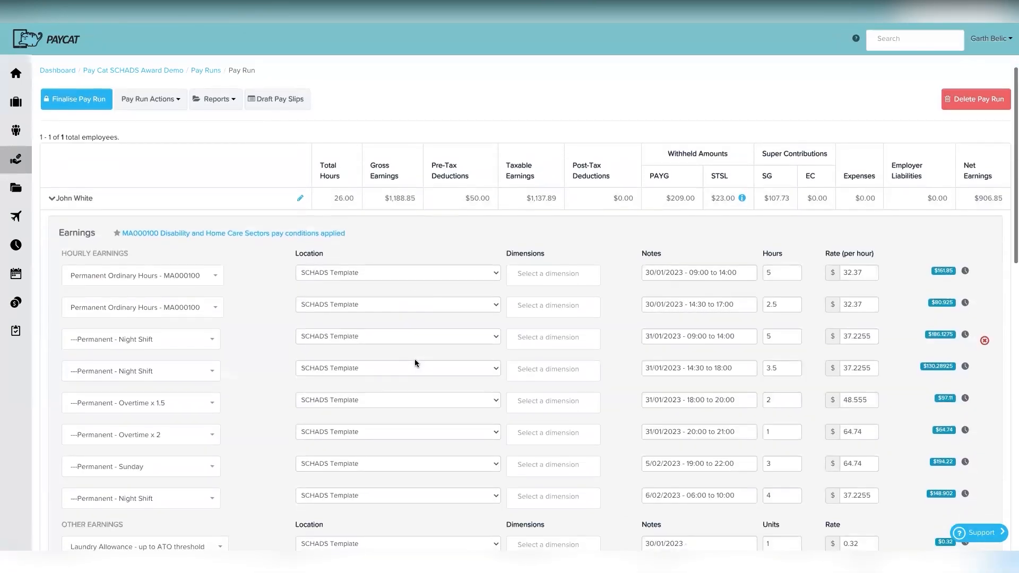
{"action": "left_click", "coordinate": [415, 275]}
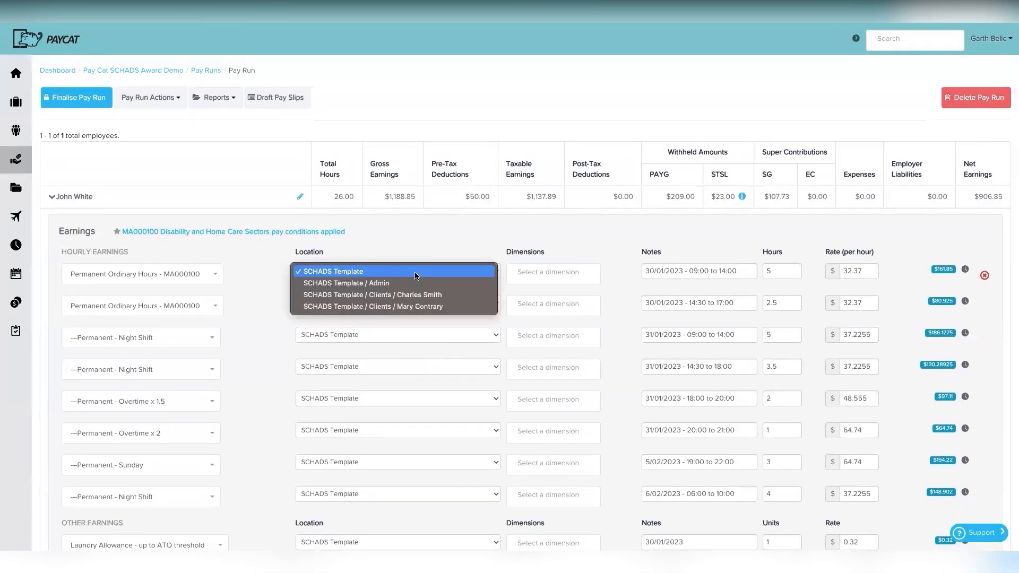
{"action": "left_click", "coordinate": [415, 284]}
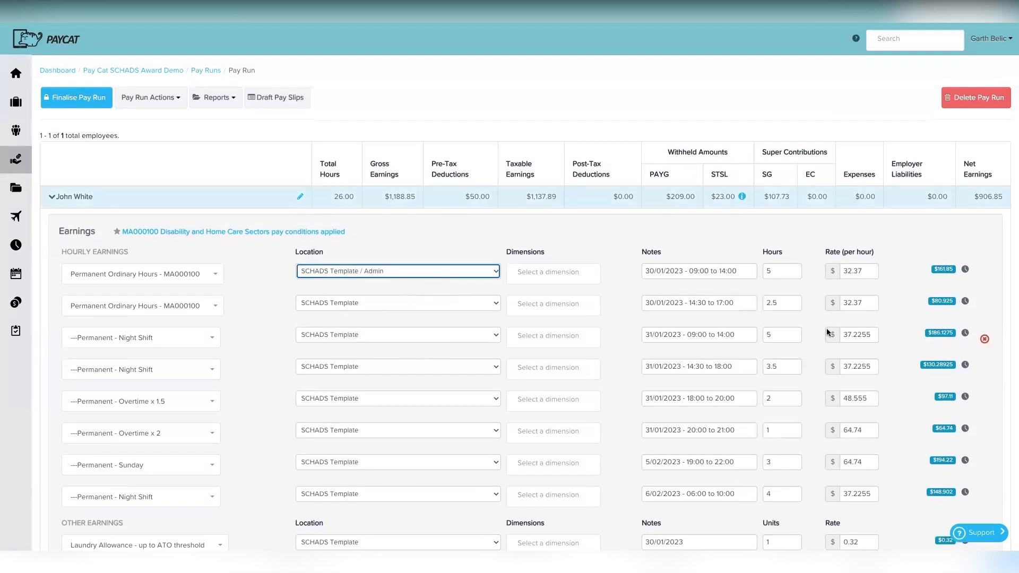
Step: Review the pay run earnings and save the changes
{"action": "scroll", "coordinate": [422, 390], "scroll_direction": "down", "scroll_amount": 3}
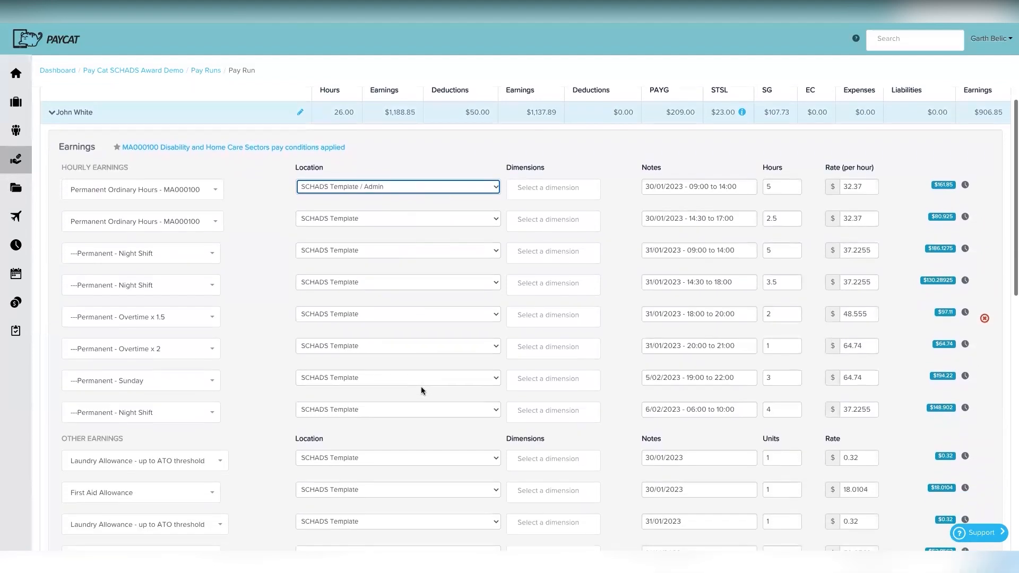
{"action": "scroll", "coordinate": [422, 391], "scroll_direction": "down", "scroll_amount": 3}
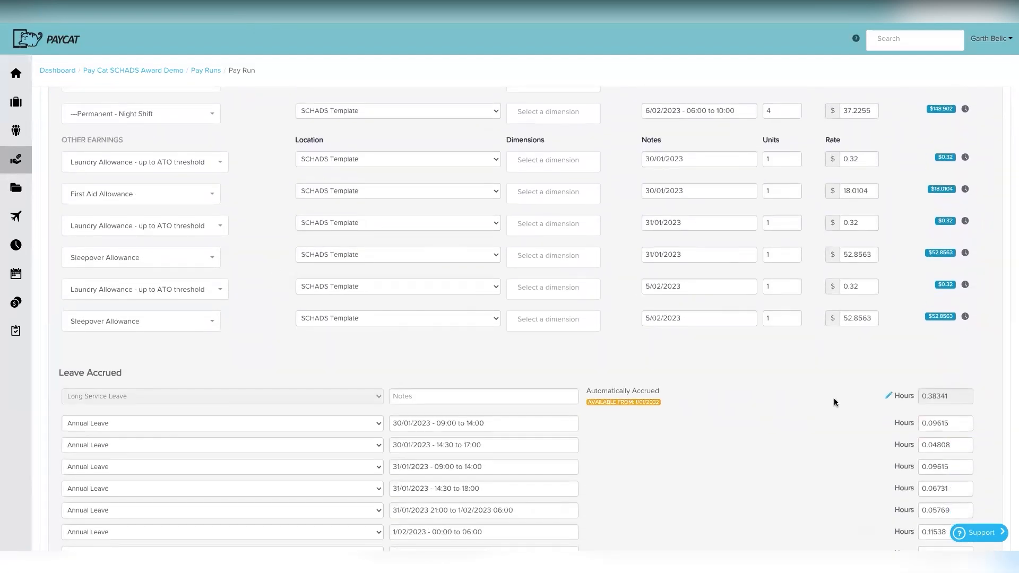
{"action": "scroll", "coordinate": [830, 414], "scroll_direction": "down", "scroll_amount": 5}
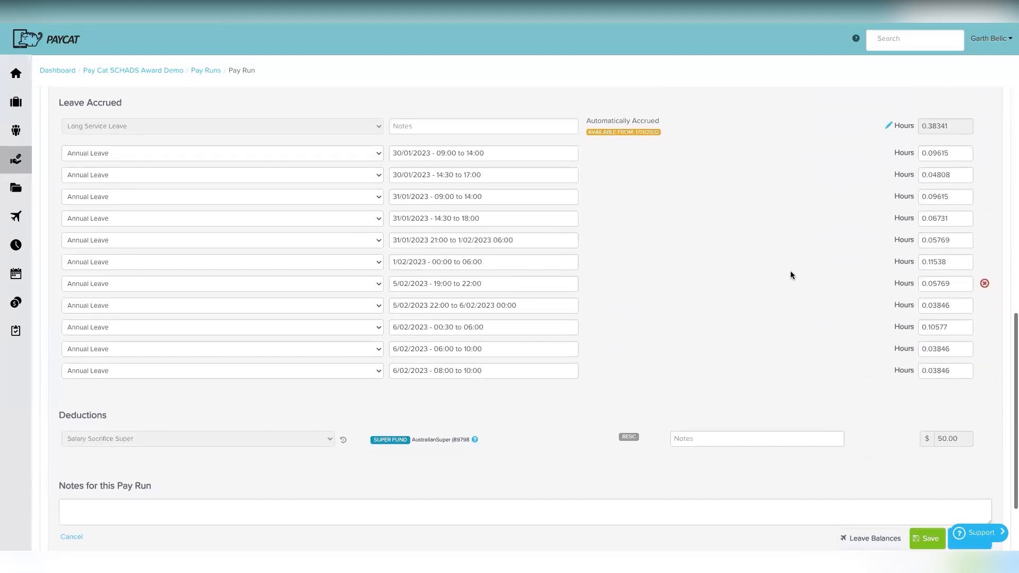
{"action": "scroll", "coordinate": [788, 274], "scroll_direction": "up", "scroll_amount": 1}
{"action": "scroll", "coordinate": [788, 274], "scroll_direction": "up", "scroll_amount": 2}
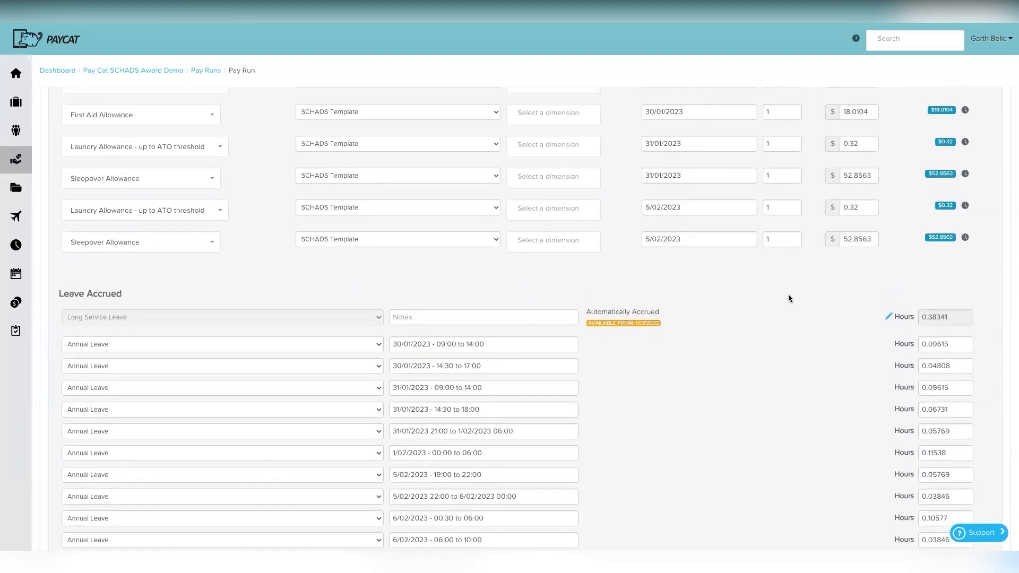
{"action": "scroll", "coordinate": [789, 356], "scroll_direction": "down", "scroll_amount": 5}
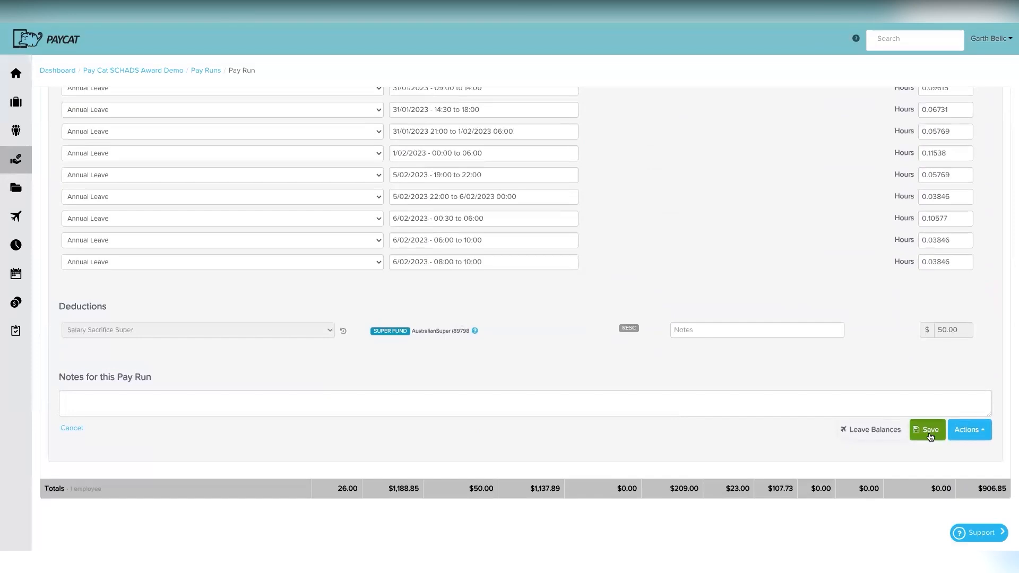
{"action": "left_click", "coordinate": [930, 436]}
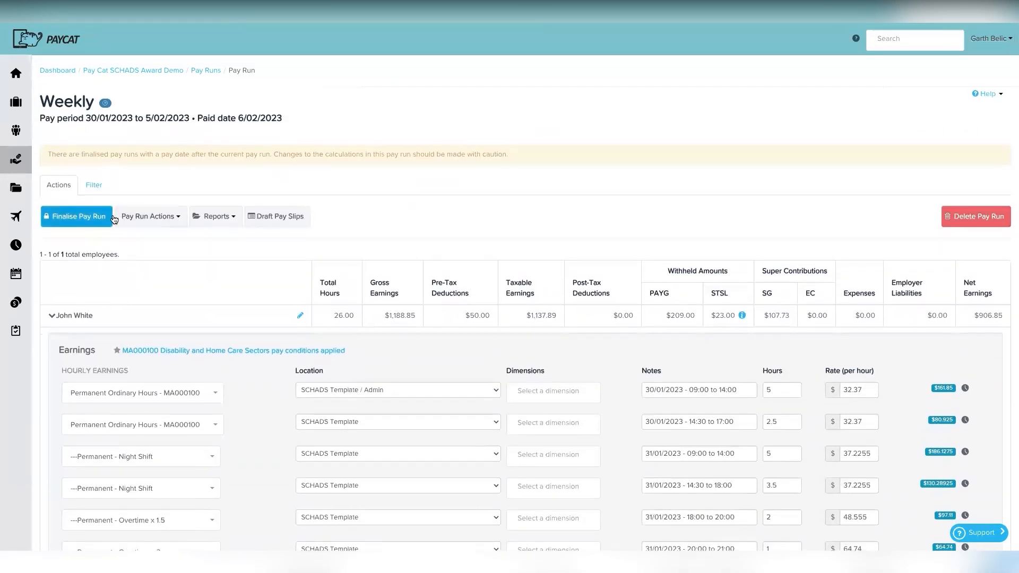
Step: Finalise the 30/01–5/02/2023 weekly pay run and download its journal CSV
{"action": "left_click", "coordinate": [108, 218]}
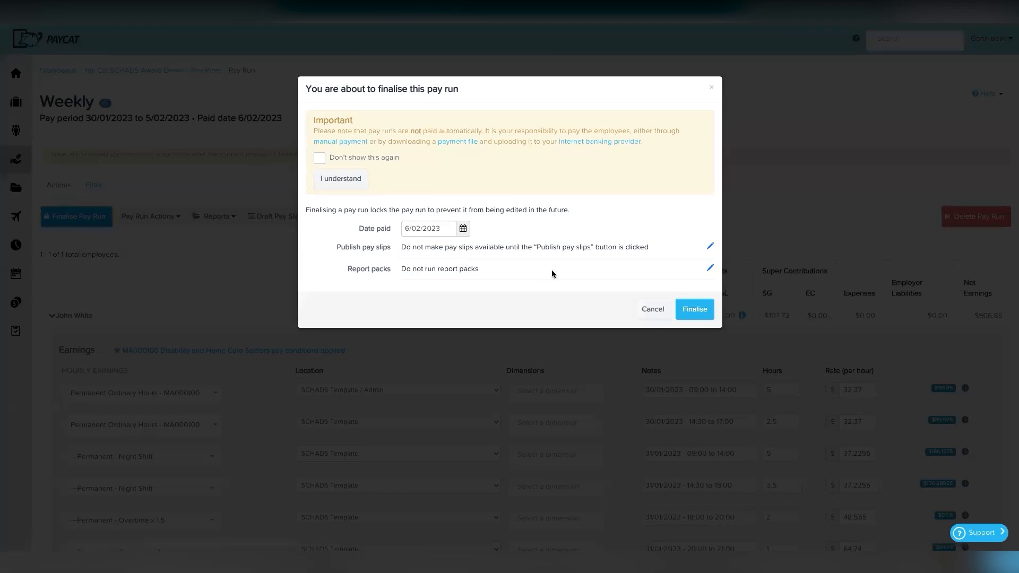
{"action": "left_click", "coordinate": [702, 311]}
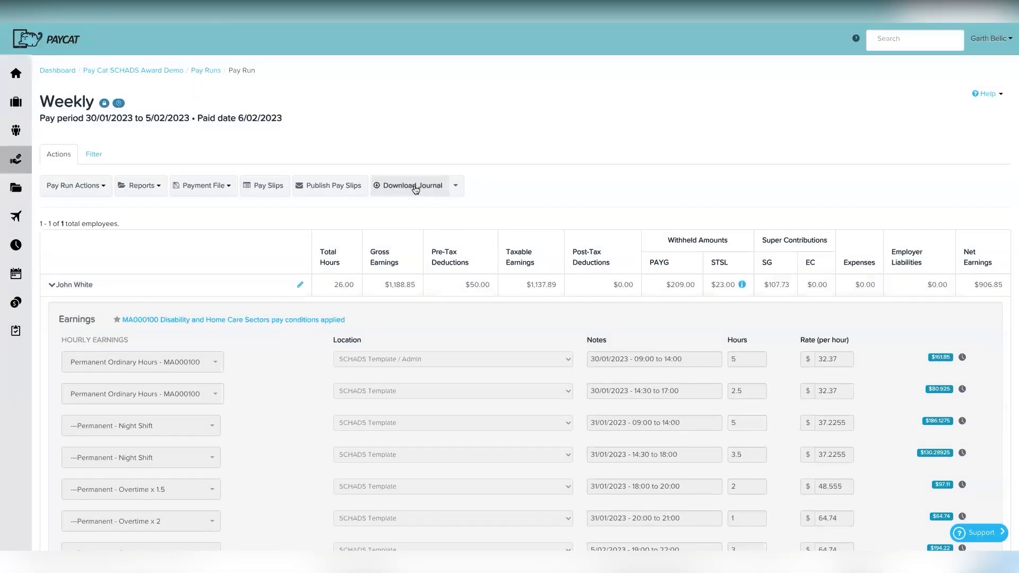
{"action": "left_click", "coordinate": [414, 187]}
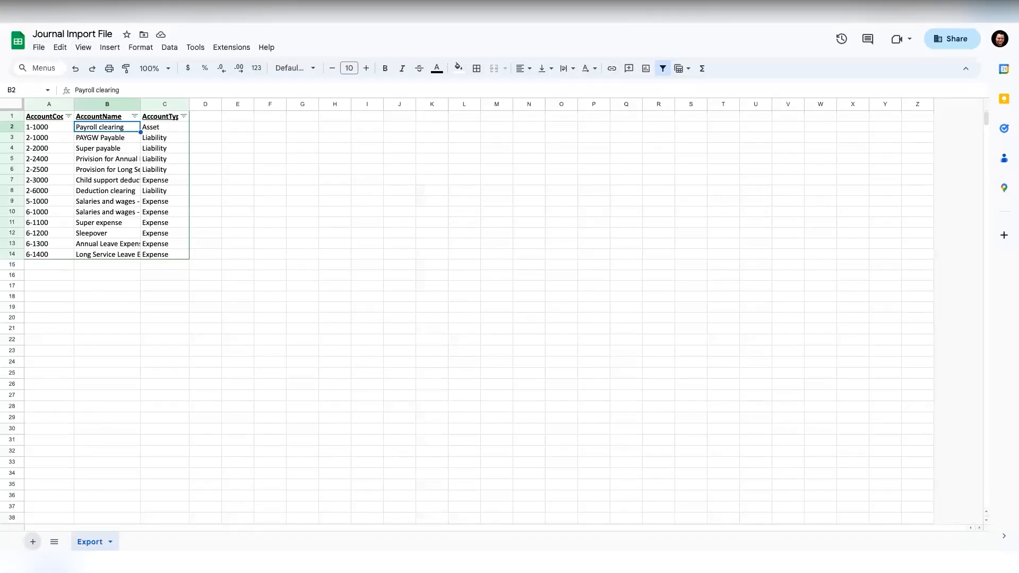
Step: Import the pay run journal CSV into a new sheet, replacing the current sheet's contents
{"action": "left_click", "coordinate": [33, 542]}
{"action": "left_click", "coordinate": [39, 47]}
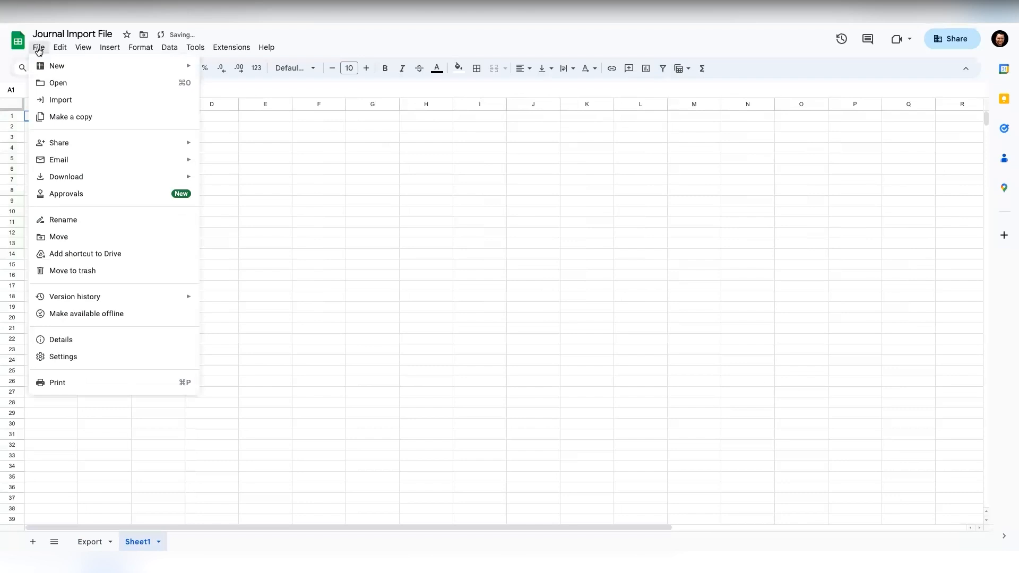
{"action": "left_click", "coordinate": [70, 99]}
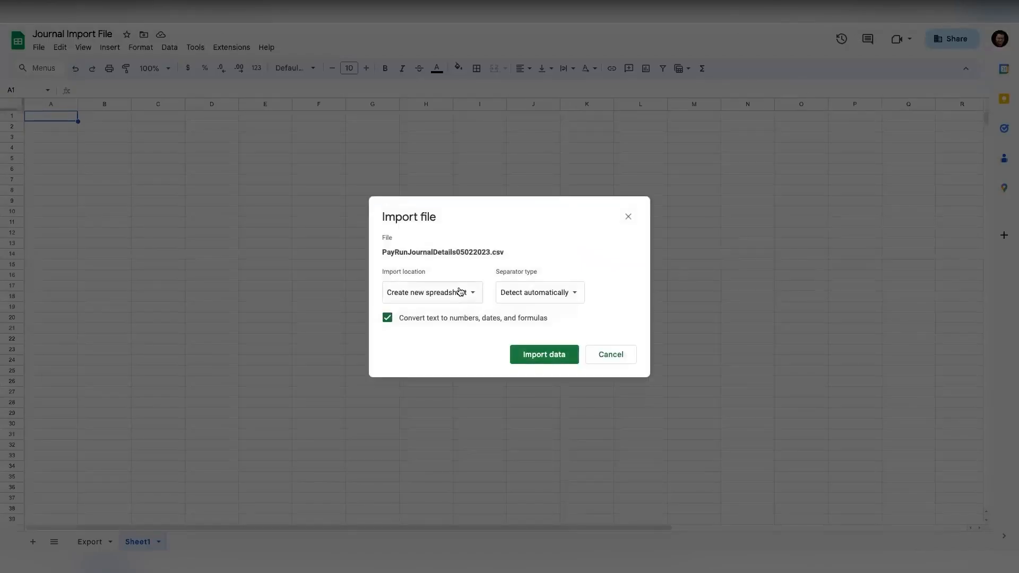
{"action": "left_click", "coordinate": [460, 291]}
{"action": "left_click", "coordinate": [444, 342]}
{"action": "left_click", "coordinate": [525, 353]}
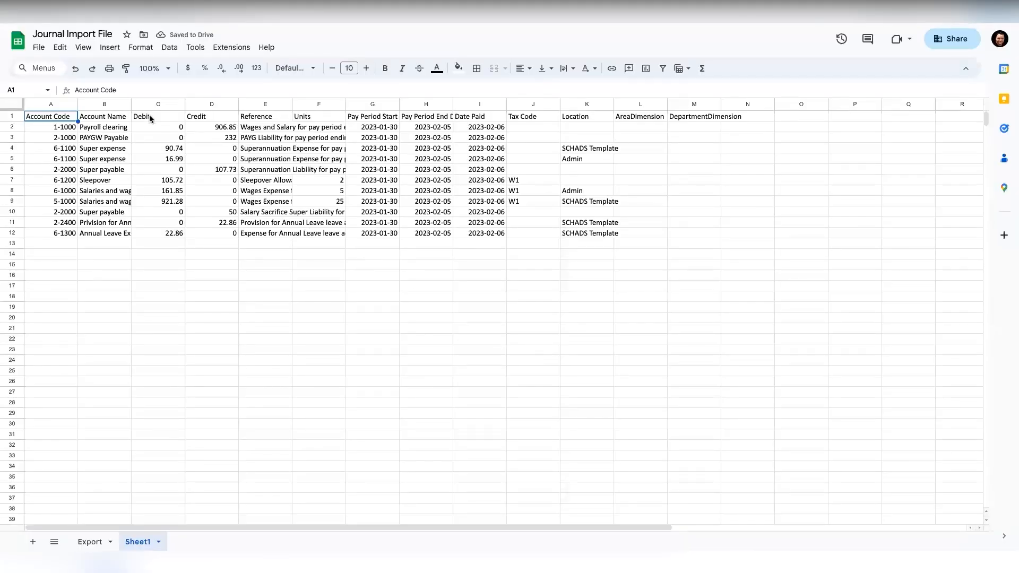
{"action": "double_click", "coordinate": [131, 103]}
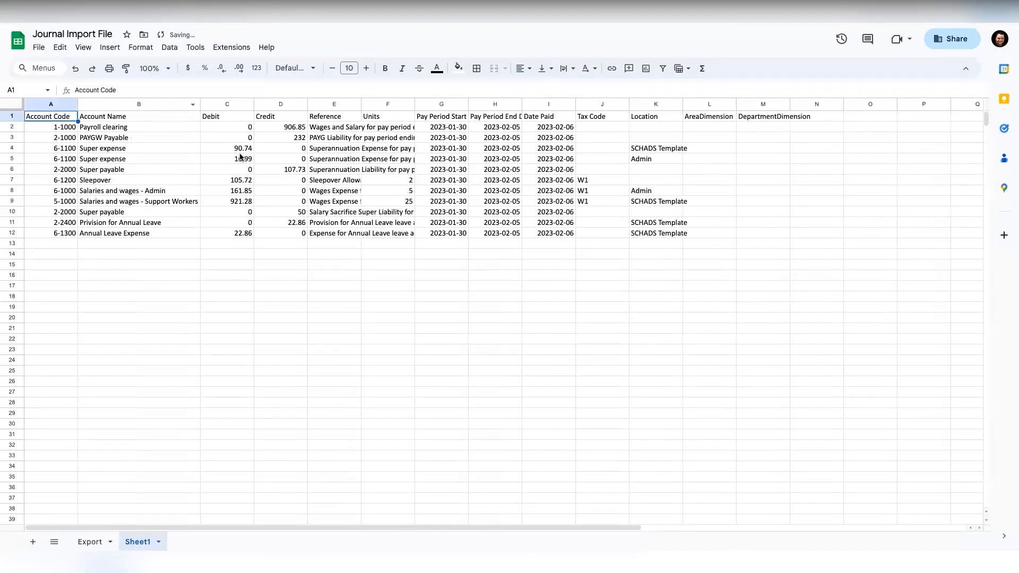
{"action": "left_click", "coordinate": [240, 138]}
{"action": "key", "text": "Up"}
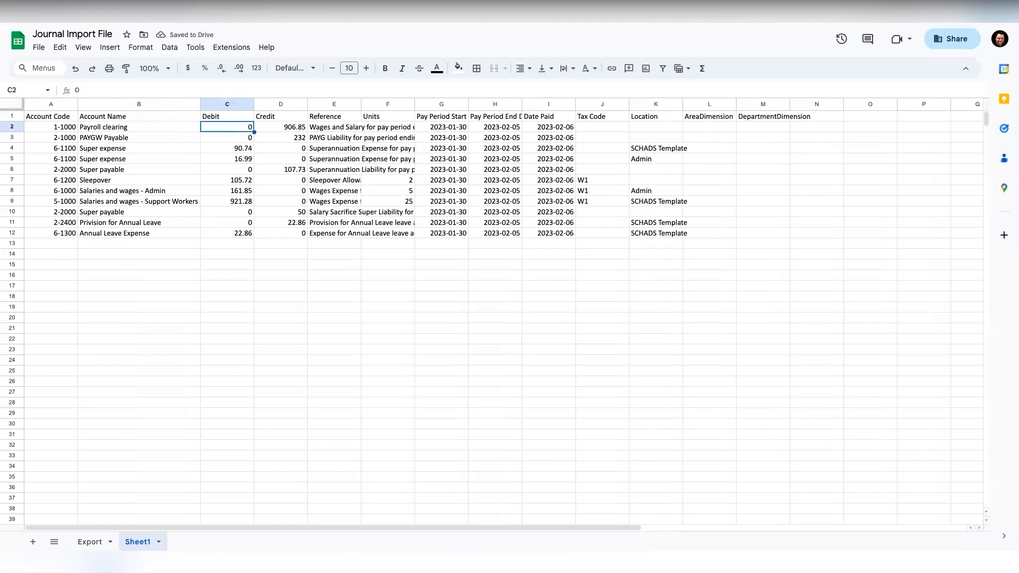
{"action": "key", "text": "Right"}
{"action": "key", "text": "Right"}
{"action": "key", "text": "Right"}
{"action": "key", "text": "Right"}
{"action": "key", "text": "Right"}
{"action": "key", "text": "Right"}
{"action": "key", "text": "Right"}
{"action": "key", "text": "Right"}
{"action": "key", "text": "Right"}
{"action": "key", "text": "Down"}
{"action": "key", "text": "Left"}
{"action": "key", "text": "Down"}
{"action": "key", "text": "Down"}
{"action": "key", "text": "Up"}
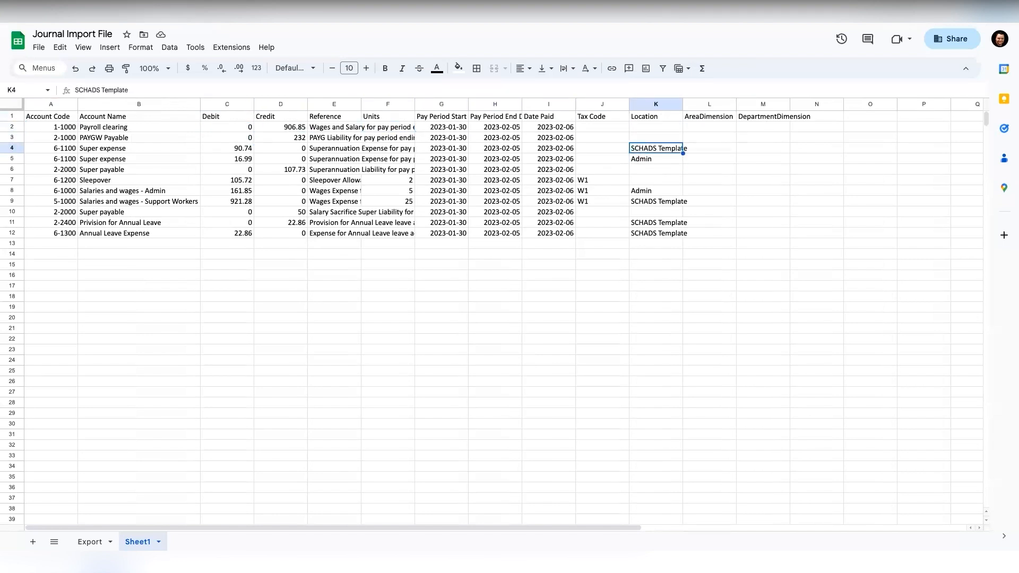
{"action": "left_click", "coordinate": [88, 151]}
{"action": "key", "text": "Down"}
{"action": "key", "text": "Down"}
{"action": "key", "text": "Up"}
{"action": "key", "text": "Up"}
{"action": "key", "text": "Down"}
{"action": "key", "text": "Up"}
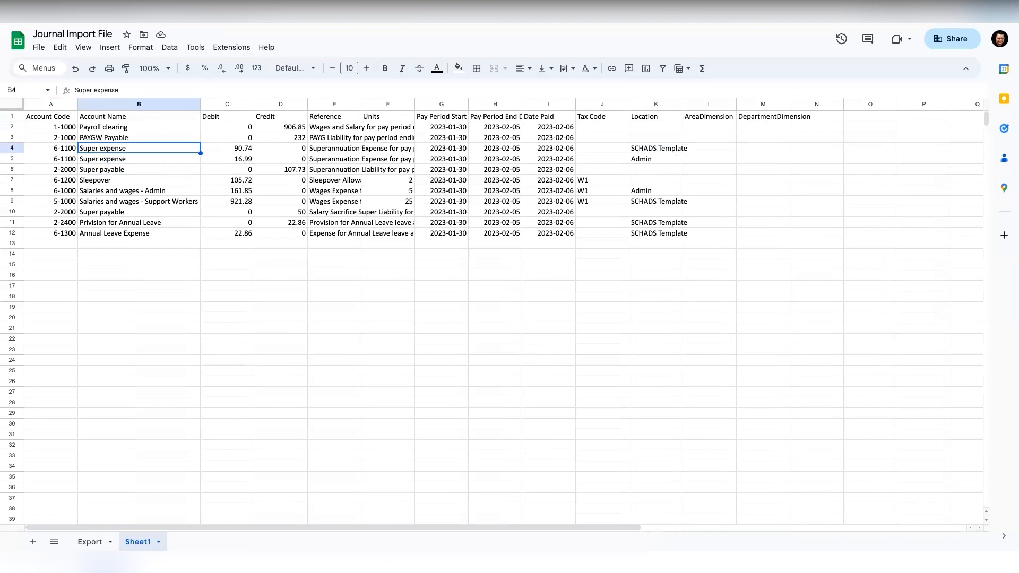
{"action": "key", "text": "Down"}
{"action": "key", "text": "Down"}
{"action": "key", "text": "Down"}
{"action": "key", "text": "Down"}
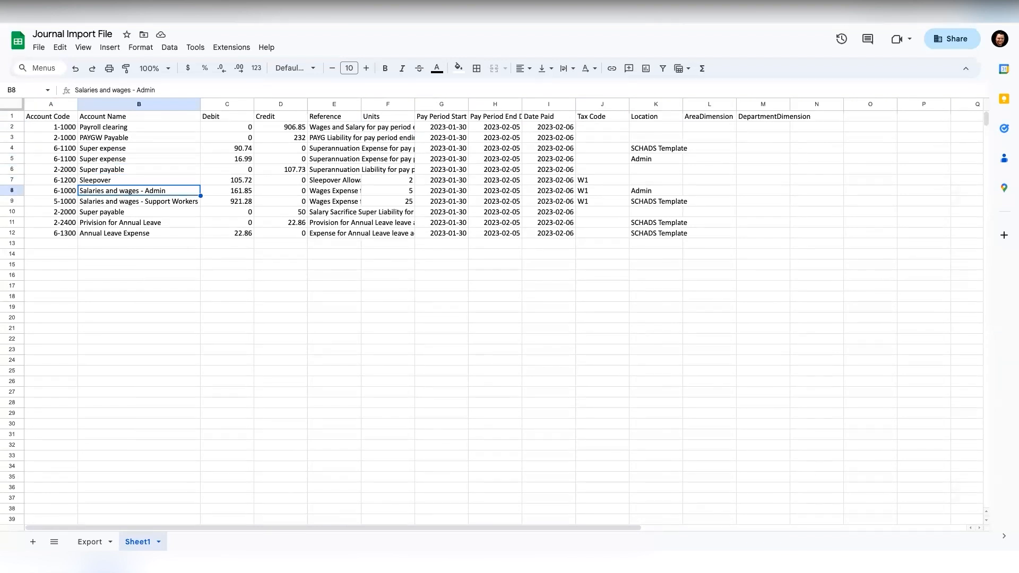
{"action": "key", "text": "Right"}
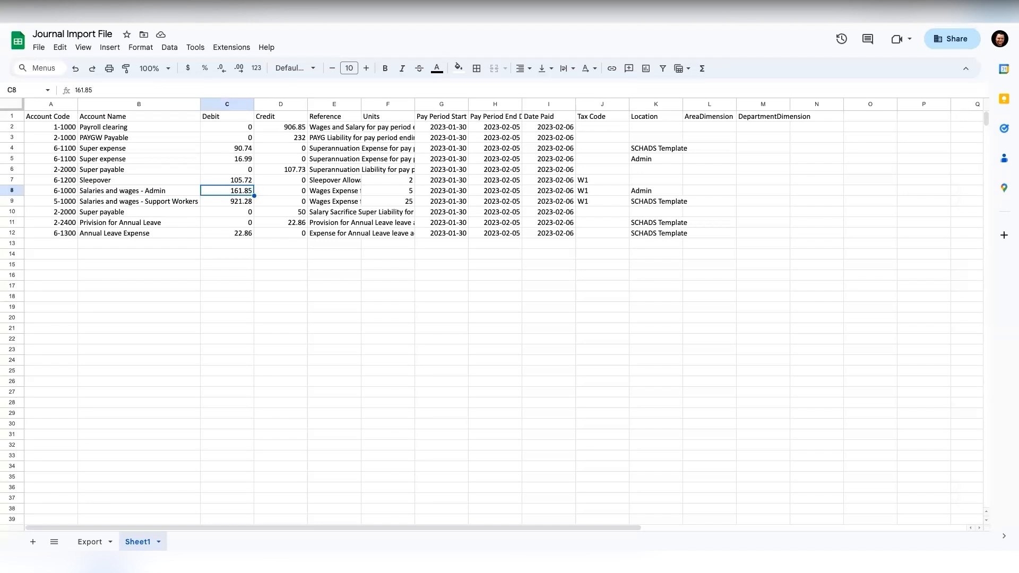
{"action": "key", "text": "Down"}
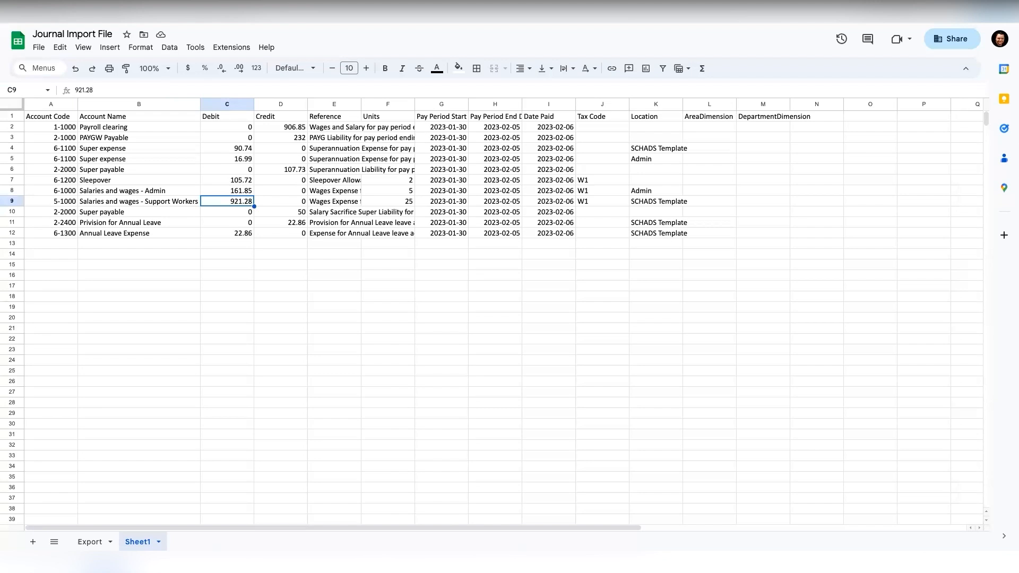
{"action": "key", "text": "Down"}
{"action": "key", "text": "Down"}
{"action": "key", "text": "Right"}
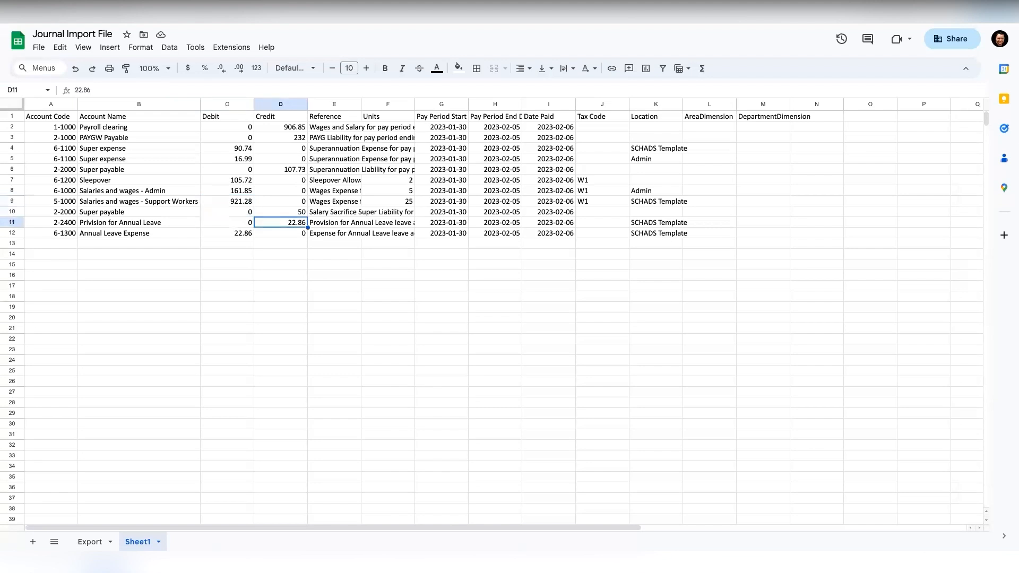
{"action": "key", "text": "Down"}
{"action": "key", "text": "Left"}
{"action": "key", "text": "Up"}
{"action": "key", "text": "Right"}
{"action": "key", "text": "Down"}
{"action": "key", "text": "Left"}
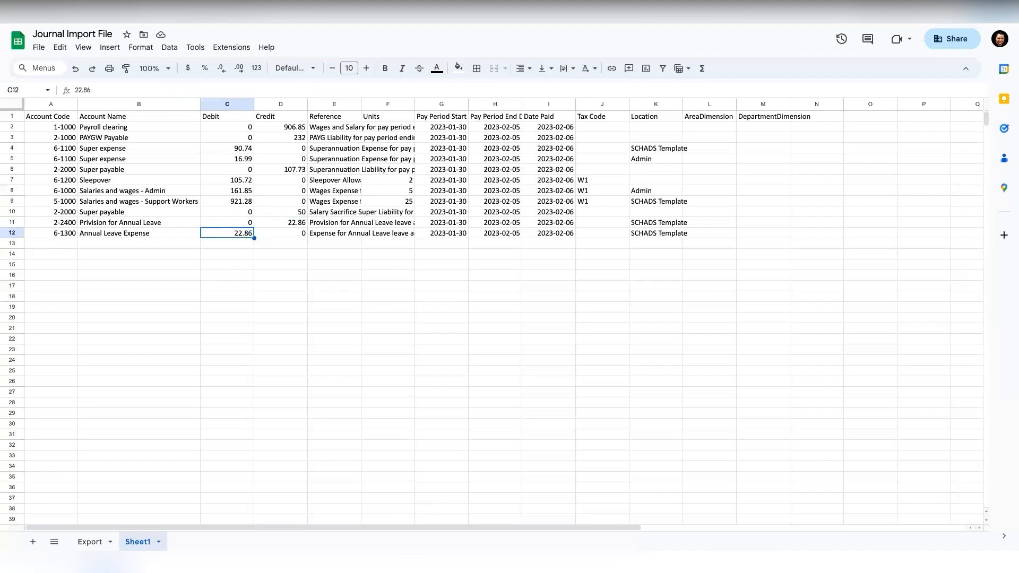
{"action": "key", "text": "Up"}
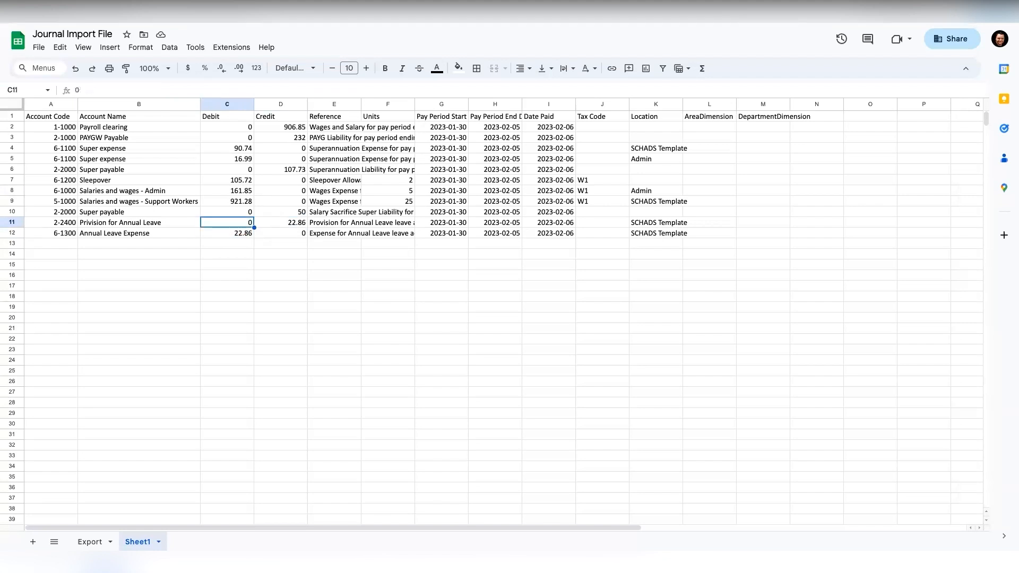
{"action": "key", "text": "Right"}
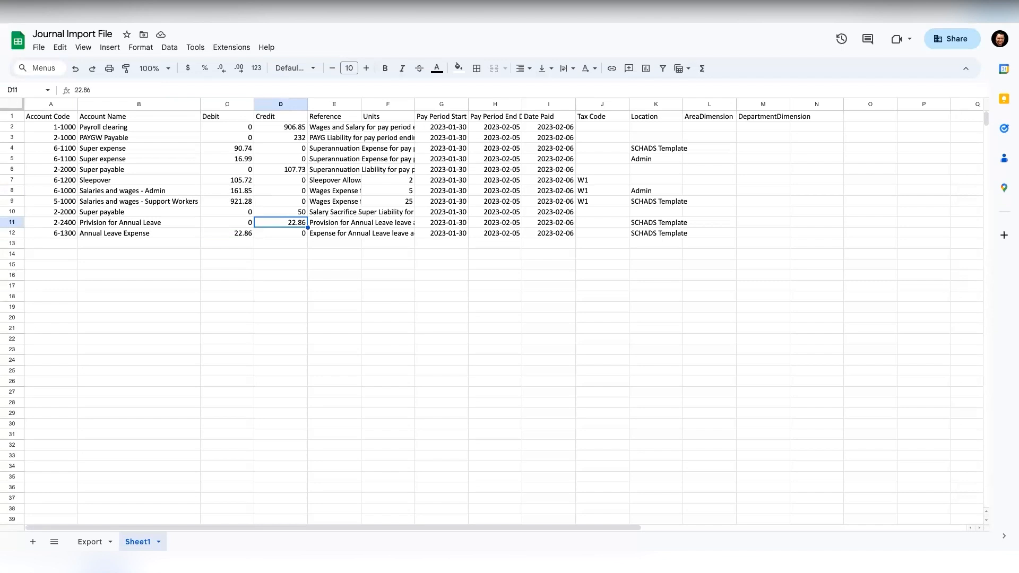
{"action": "key", "text": "Up"}
{"action": "key", "text": "Up"}
{"action": "key", "text": "Up"}
{"action": "key", "text": "Up"}
{"action": "key", "text": "Up"}
{"action": "key", "text": "Up"}
{"action": "key", "text": "Up"}
{"action": "key", "text": "Up"}
{"action": "key", "text": "Up"}
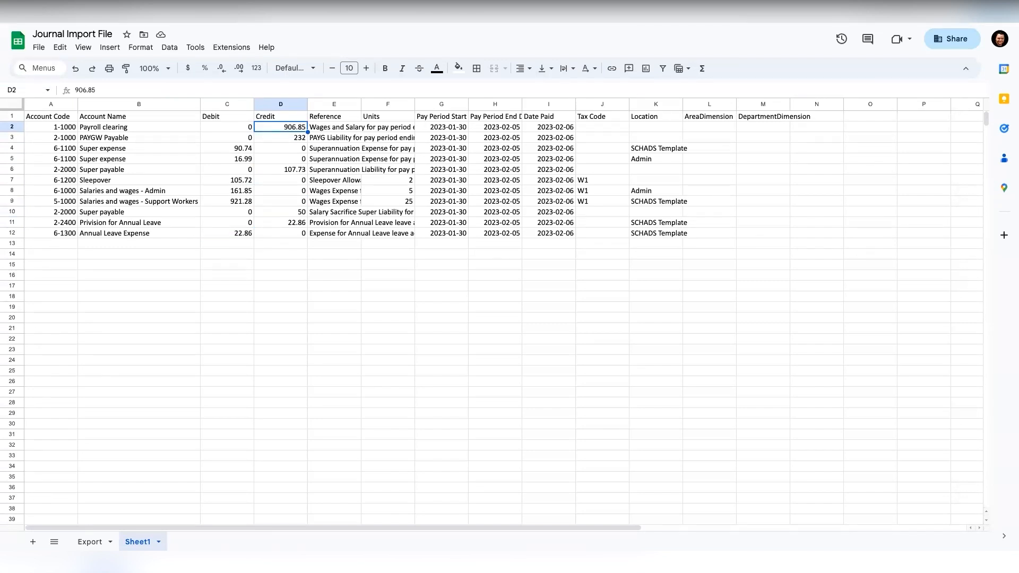
{"action": "key", "text": "Down"}
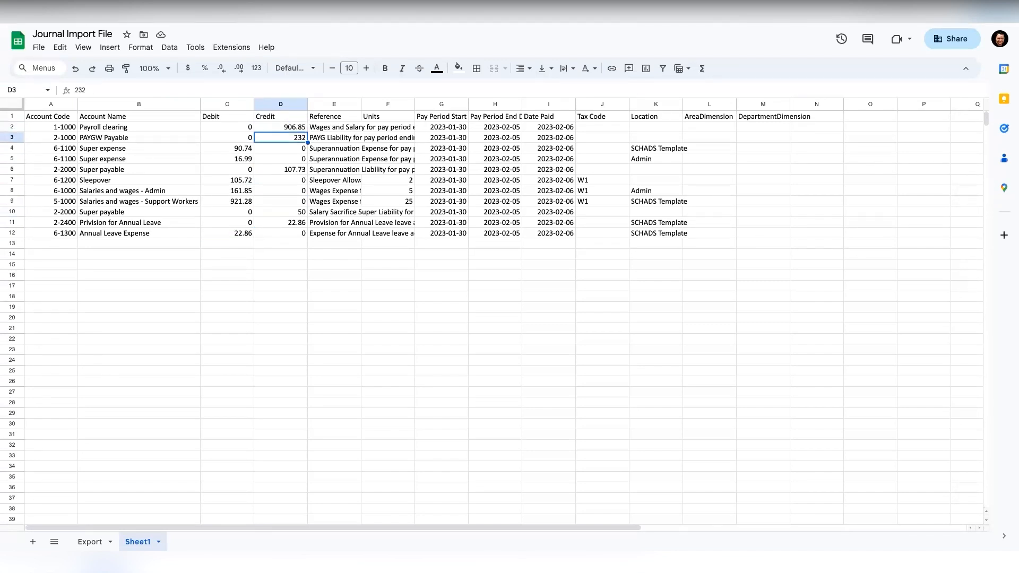
{"action": "key", "text": "Right"}
{"action": "key", "text": "Right"}
{"action": "key", "text": "Right"}
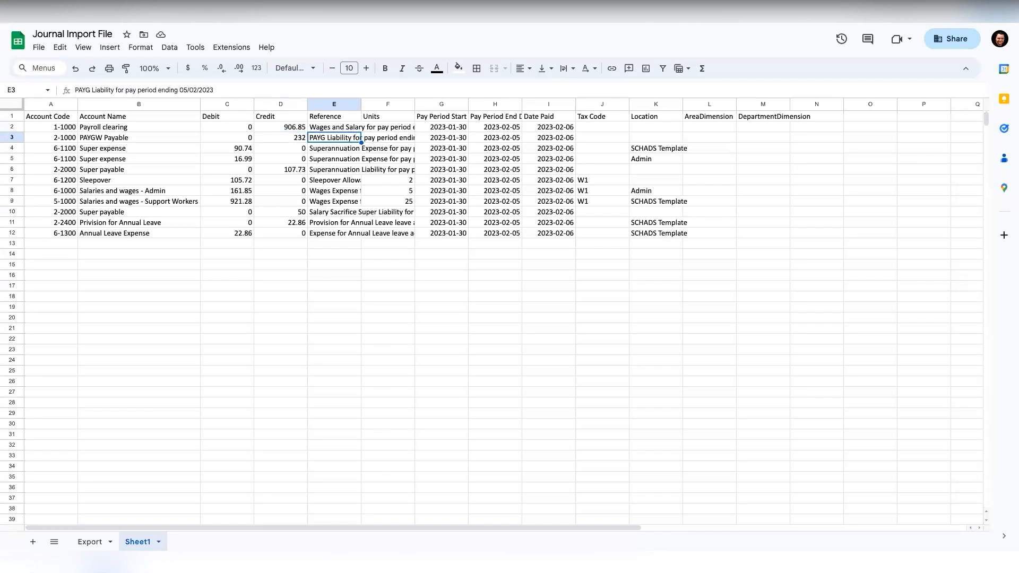
{"action": "key", "text": "Right"}
{"action": "key", "text": "Right"}
{"action": "key", "text": "Up"}
{"action": "key", "text": "Up"}
{"action": "key", "text": "Right"}
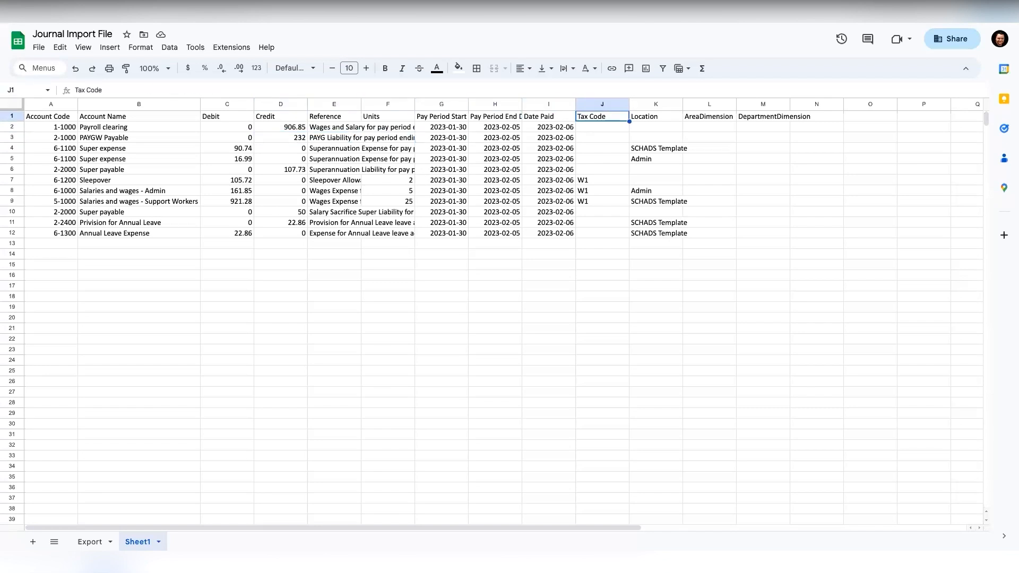
{"action": "key", "text": "Right"}
{"action": "key", "text": "Right"}
{"action": "key", "text": "Right"}
{"action": "key", "text": "Left"}
{"action": "key", "text": "Left"}
{"action": "key", "text": "Left"}
{"action": "key", "text": "Left"}
{"action": "key", "text": "Left"}
{"action": "key", "text": "Left"}
{"action": "key", "text": "Left"}
{"action": "key", "text": "Left"}
{"action": "key", "text": "Left"}
{"action": "key", "text": "Left"}
{"action": "key", "text": "Left"}
{"action": "key", "text": "Right"}
{"action": "key", "text": "Right"}
{"action": "key", "text": "Right"}
{"action": "key", "text": "Right"}
{"action": "key", "text": "Right"}
{"action": "key", "text": "Right"}
{"action": "key", "text": "Right"}
{"action": "key", "text": "Right"}
{"action": "key", "text": "Right"}
{"action": "key", "text": "Right"}
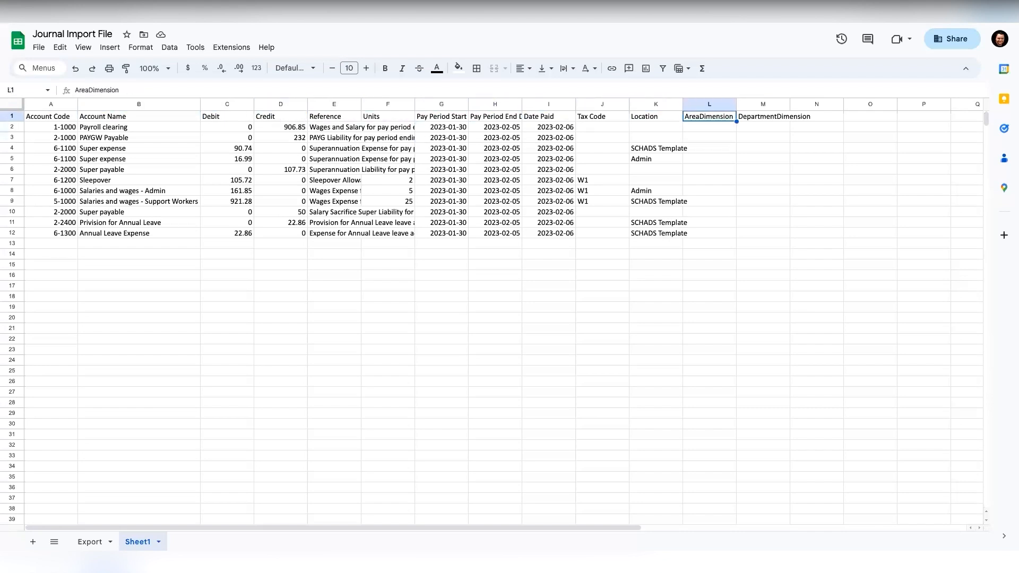
{"action": "key", "text": "Right"}
{"action": "key", "text": "Left"}
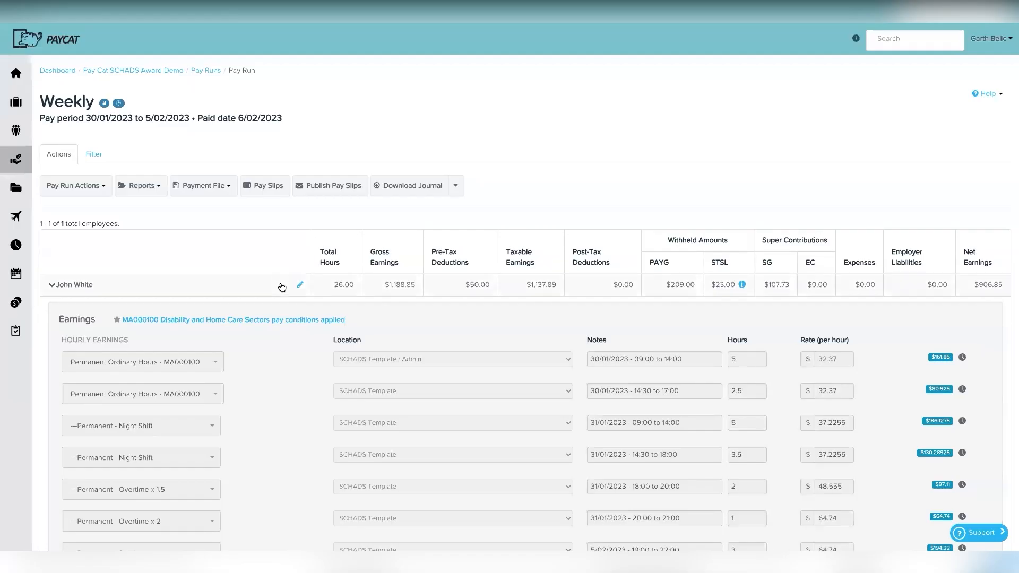
Step: Scroll through the finalised weekly pay run's earnings in PayCat
{"action": "scroll", "coordinate": [282, 287], "scroll_direction": "down", "scroll_amount": 1}
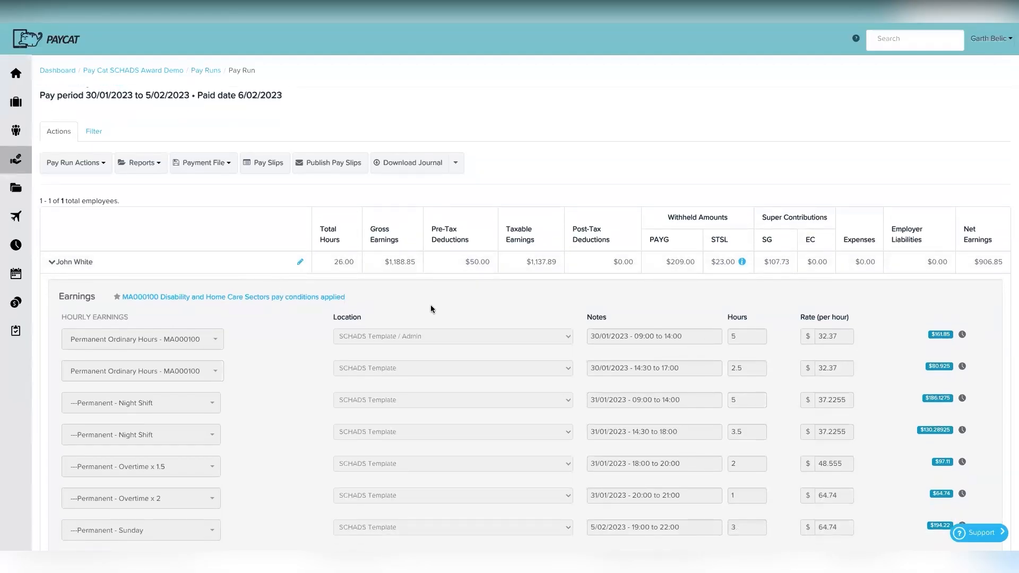
{"action": "scroll", "coordinate": [414, 323], "scroll_direction": "down", "scroll_amount": 7}
{"action": "scroll", "coordinate": [478, 308], "scroll_direction": "up", "scroll_amount": 8}
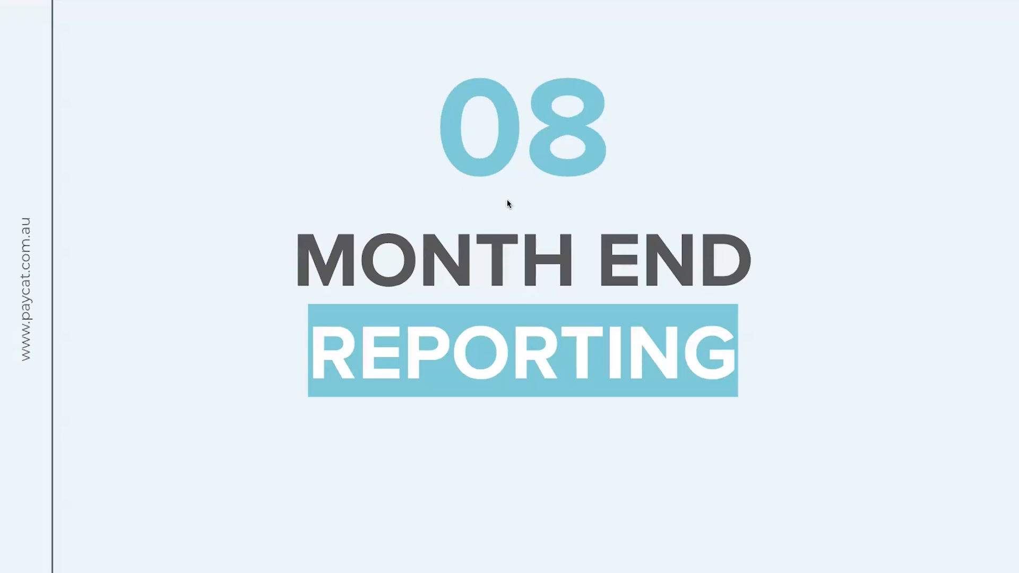
Step: Advance past the Month End Reporting title card to the 30/01/2023–5/02/2023 weekly pay run
{"action": "left_click", "coordinate": [507, 199]}
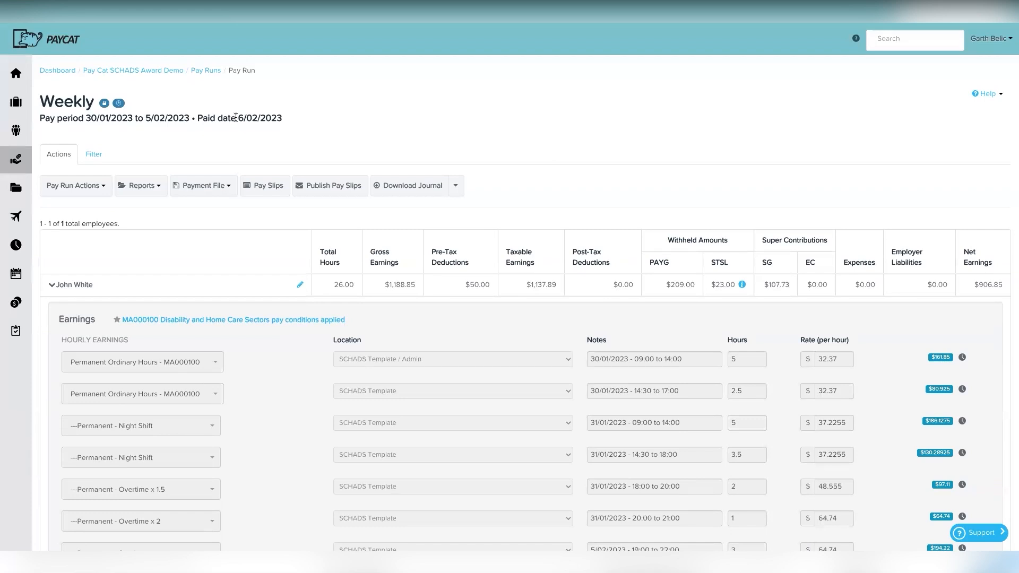
Step: Highlight the pay run's paid date, then go to Reports from the Business sidebar menu
{"action": "left_click_drag", "start_coordinate": [237, 117], "coordinate": [276, 119]}
{"action": "mouse_move", "coordinate": [15, 105]}
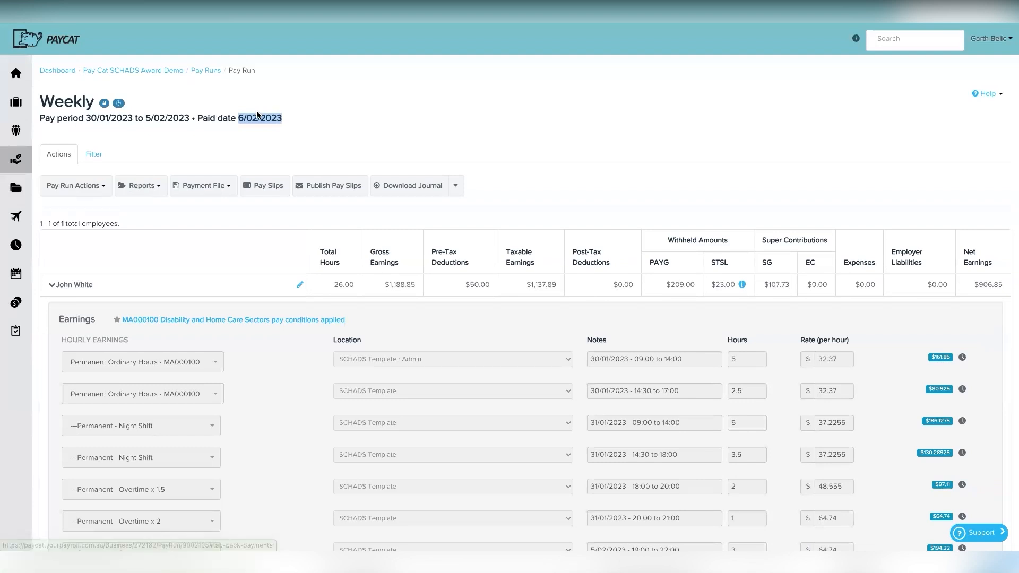
{"action": "left_click", "coordinate": [66, 190]}
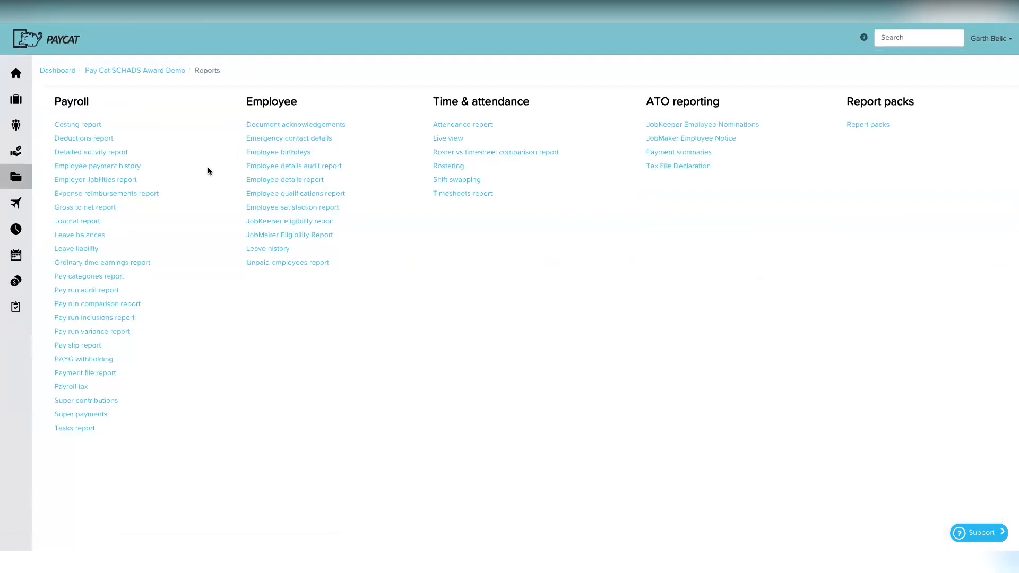
Step: Open the Super contributions report and apply a 1/02/2023–28/02/2023 date range
{"action": "left_click", "coordinate": [100, 401]}
{"action": "left_click", "coordinate": [149, 156]}
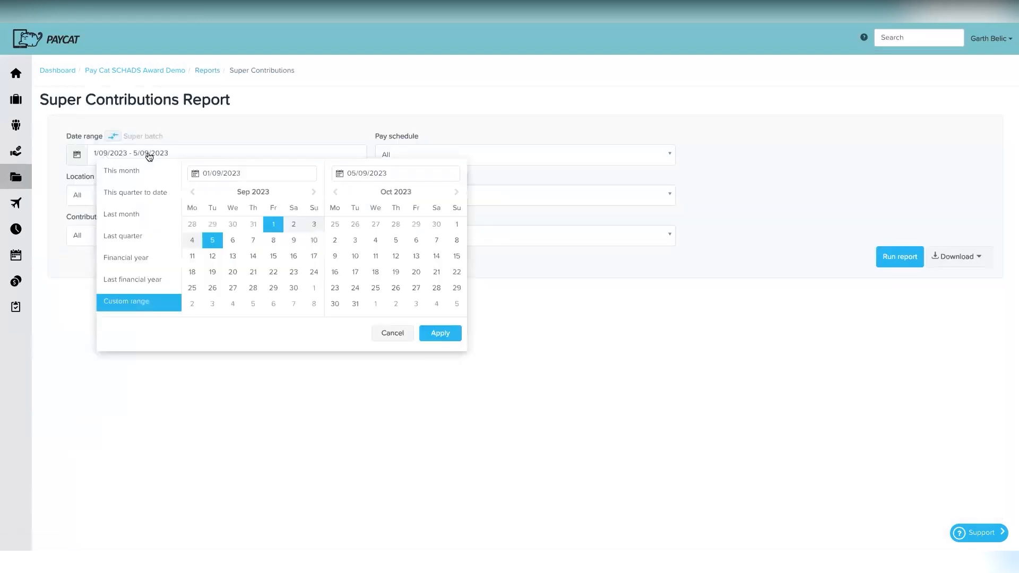
{"action": "left_click", "coordinate": [194, 193]}
{"action": "left_click", "coordinate": [195, 193]}
{"action": "left_click", "coordinate": [195, 193]}
{"action": "left_click", "coordinate": [194, 193]}
{"action": "left_click", "coordinate": [195, 194]}
{"action": "left_click", "coordinate": [196, 195]}
{"action": "left_click", "coordinate": [189, 194]}
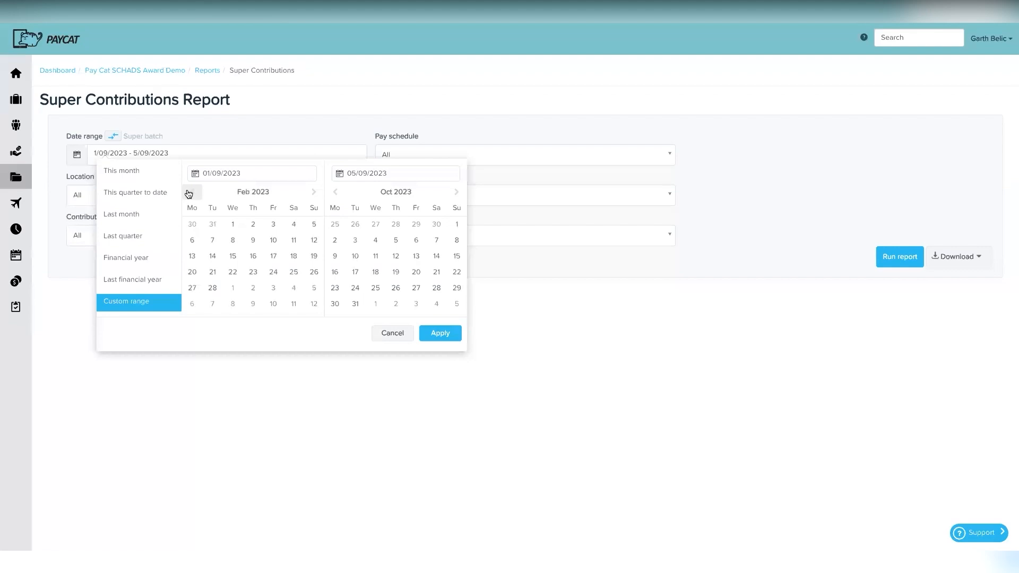
{"action": "left_click", "coordinate": [233, 225]}
{"action": "left_click", "coordinate": [335, 192]}
{"action": "left_click", "coordinate": [335, 192]}
{"action": "left_click", "coordinate": [335, 192]}
{"action": "left_click", "coordinate": [334, 192]}
{"action": "left_click", "coordinate": [335, 192]}
{"action": "left_click", "coordinate": [335, 192]}
{"action": "left_click", "coordinate": [335, 193]}
{"action": "left_click", "coordinate": [335, 192]}
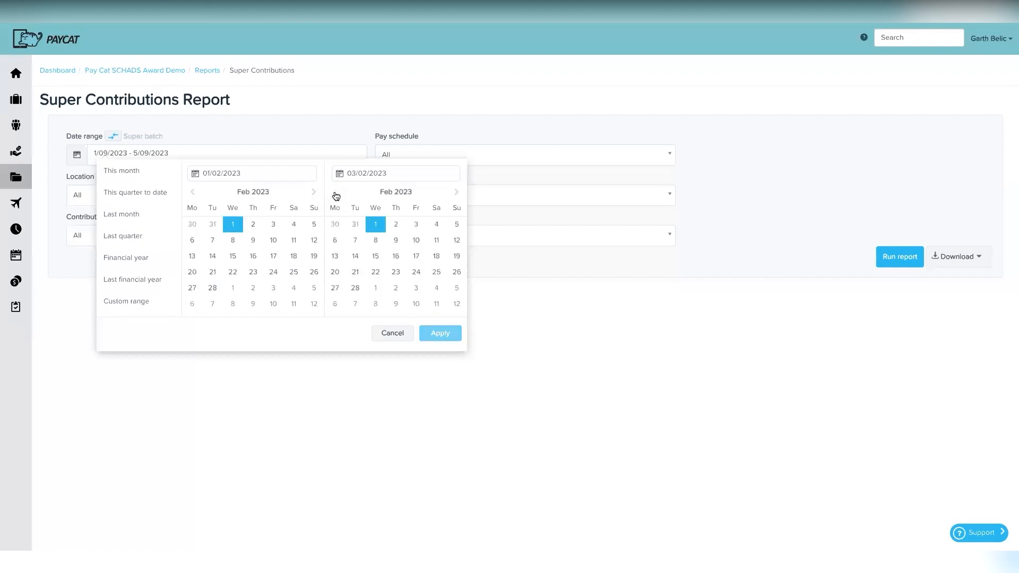
{"action": "left_click", "coordinate": [355, 288]}
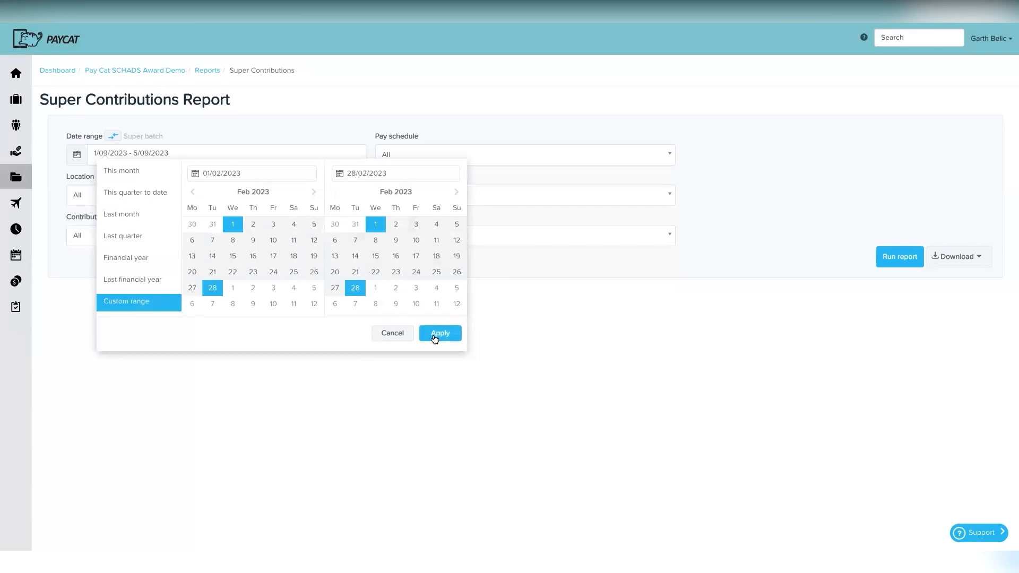
{"action": "left_click", "coordinate": [435, 334]}
Step: Run the report, expand the SCHADS Template group, and show the download format options
{"action": "left_click", "coordinate": [898, 259]}
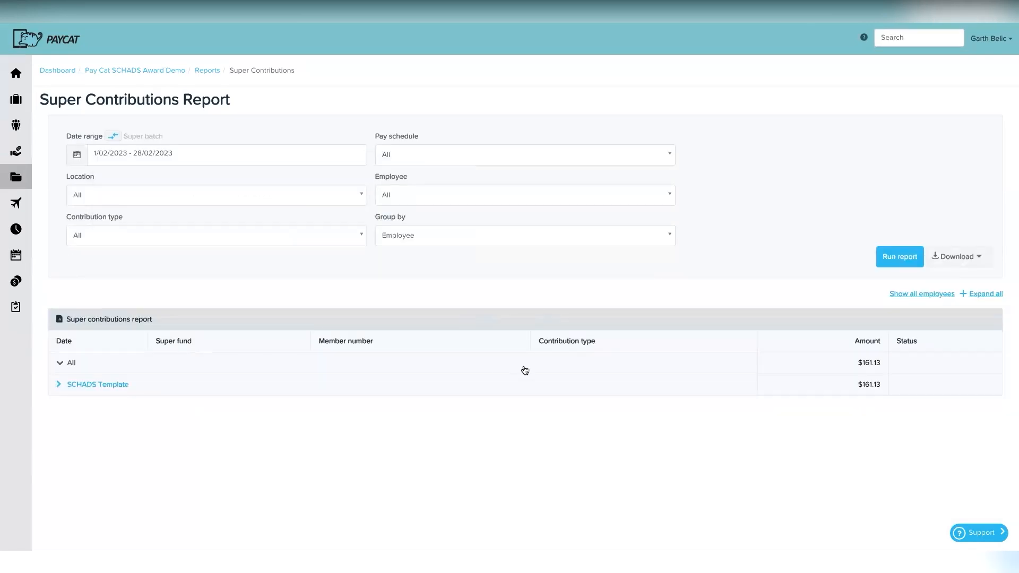
{"action": "left_click", "coordinate": [141, 384]}
{"action": "scroll", "coordinate": [179, 428], "scroll_direction": "down", "scroll_amount": 1}
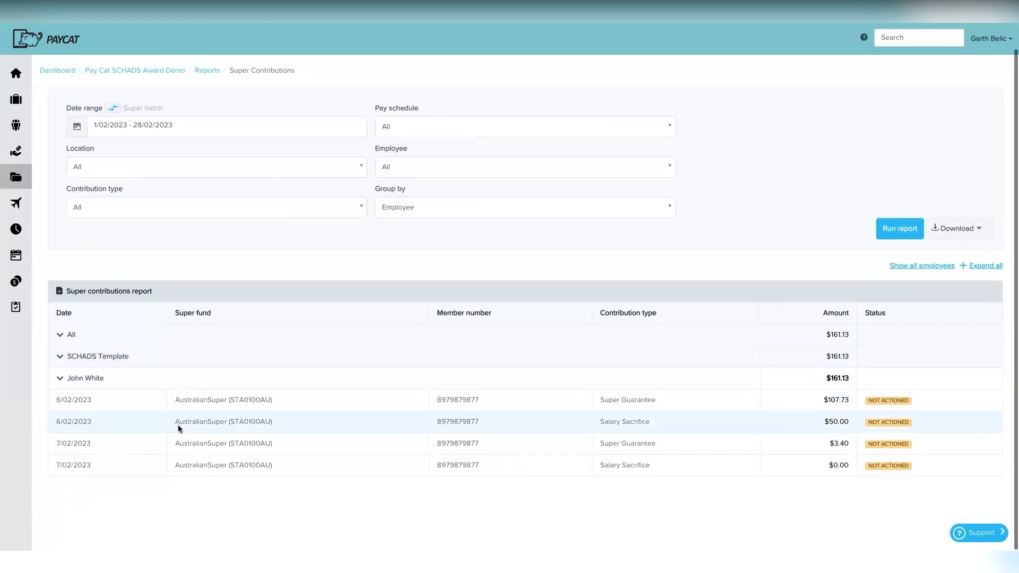
{"action": "scroll", "coordinate": [391, 423], "scroll_direction": "up", "scroll_amount": 1}
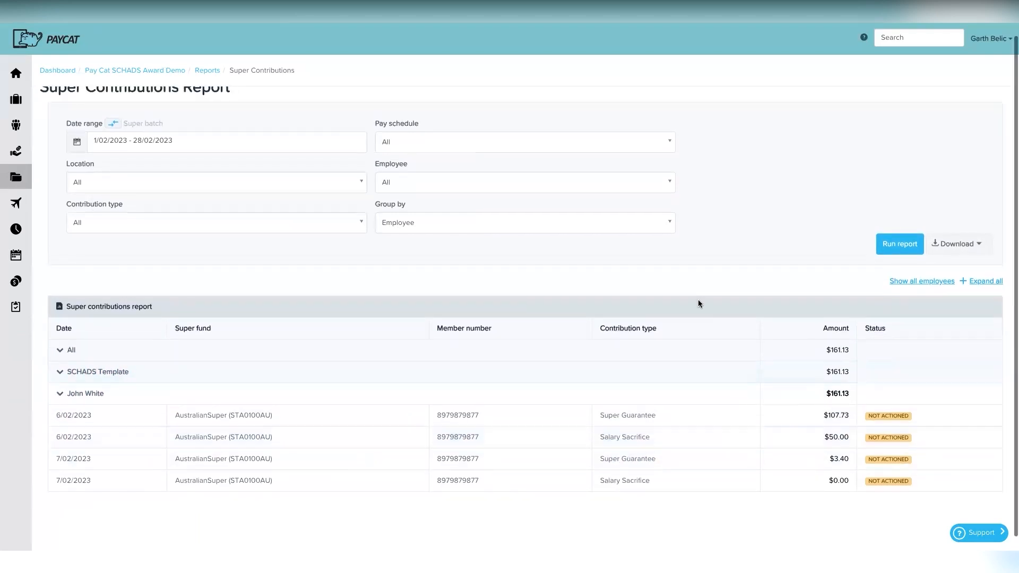
{"action": "left_click", "coordinate": [973, 245]}
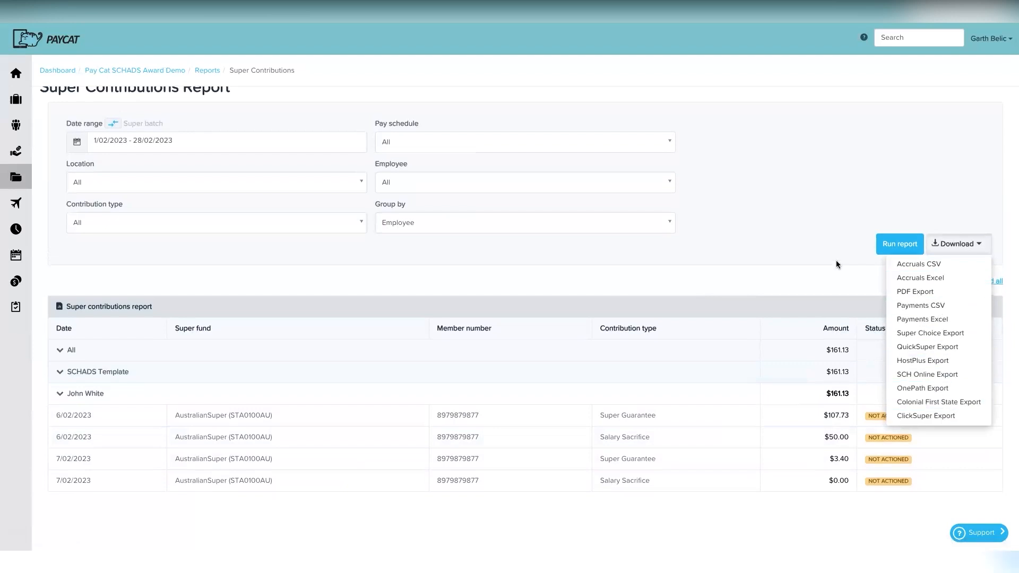
Step: Go back to the reports list and open Super payments
{"action": "mouse_move", "coordinate": [21, 99]}
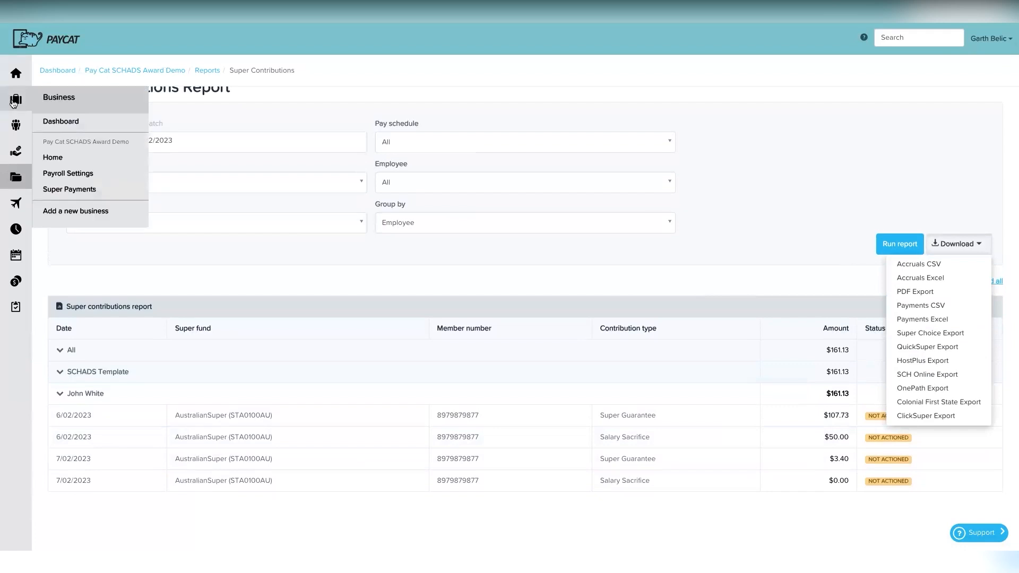
{"action": "left_click", "coordinate": [205, 72]}
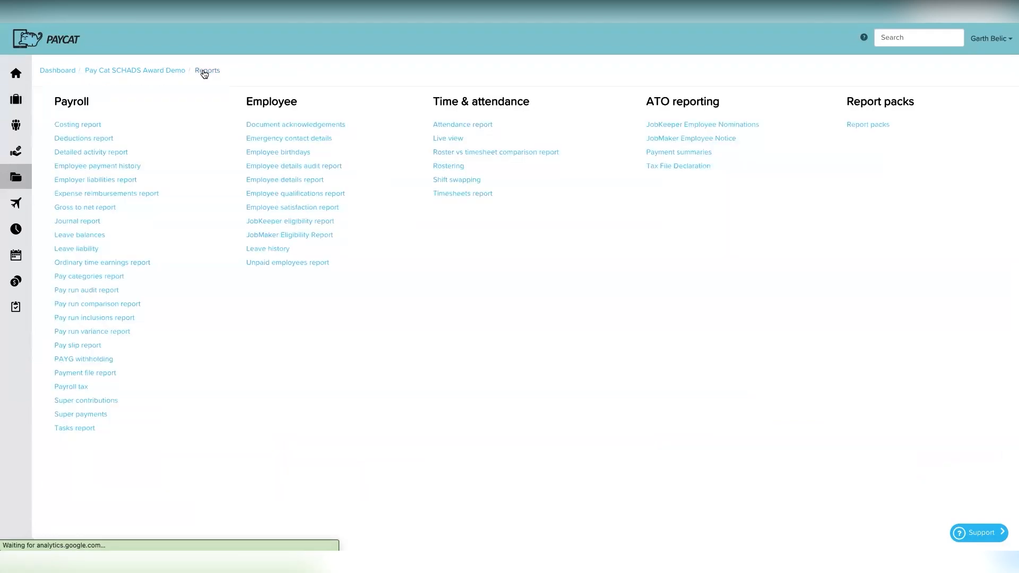
{"action": "left_click", "coordinate": [63, 414]}
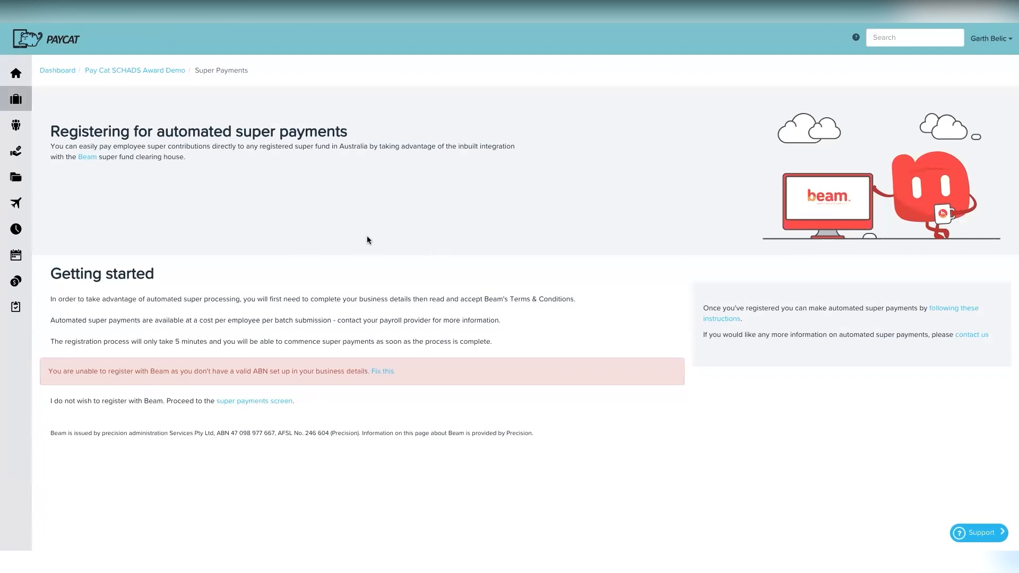
Step: Return from Super Payments to the Reports list via the sidebar Reports icon
{"action": "left_click", "coordinate": [16, 177]}
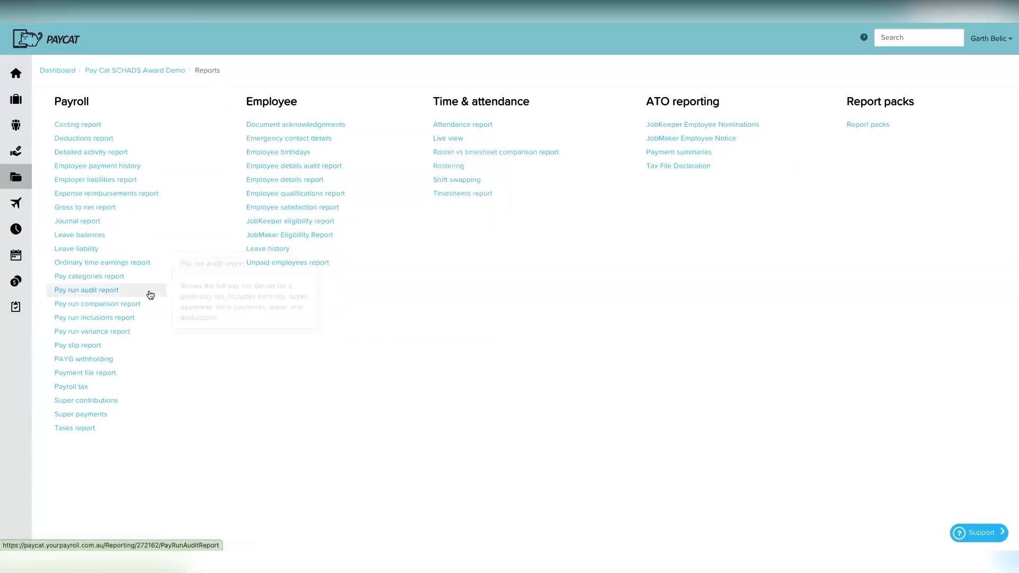
Step: Run the Leave Liability report for Long Service Leave and toggle the All group
{"action": "mouse_move", "coordinate": [112, 251]}
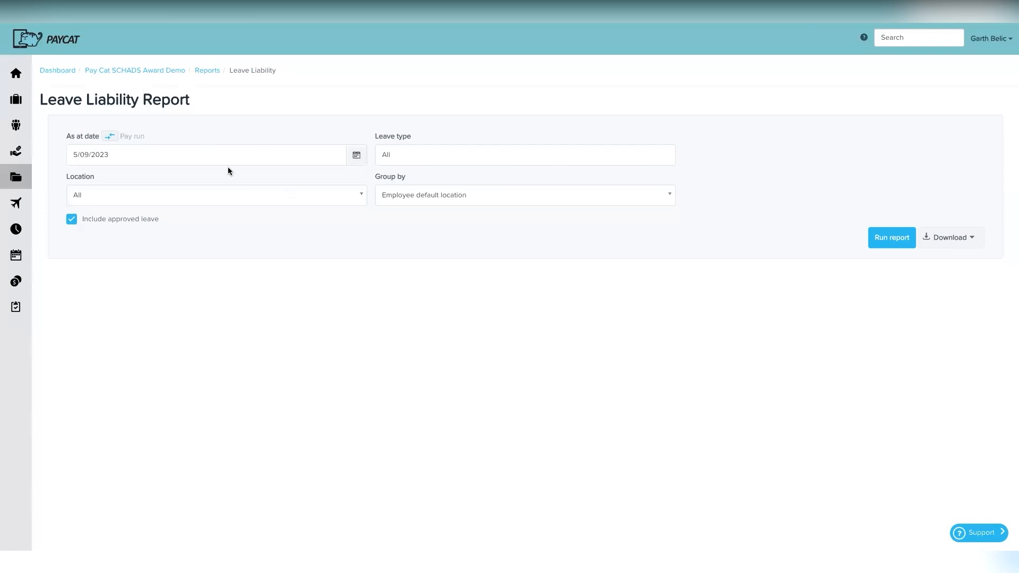
{"action": "left_click", "coordinate": [401, 157]}
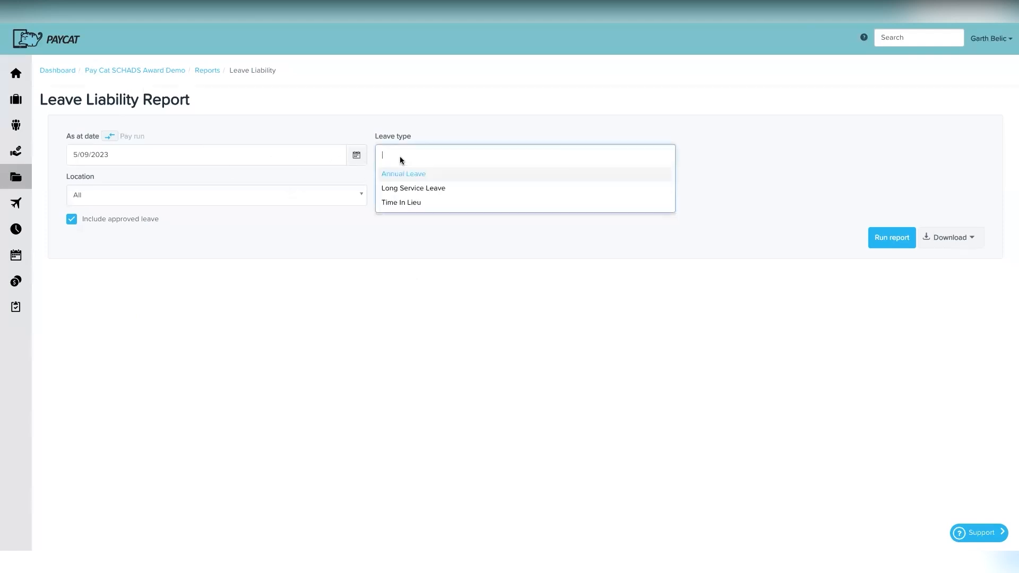
{"action": "left_click", "coordinate": [409, 197]}
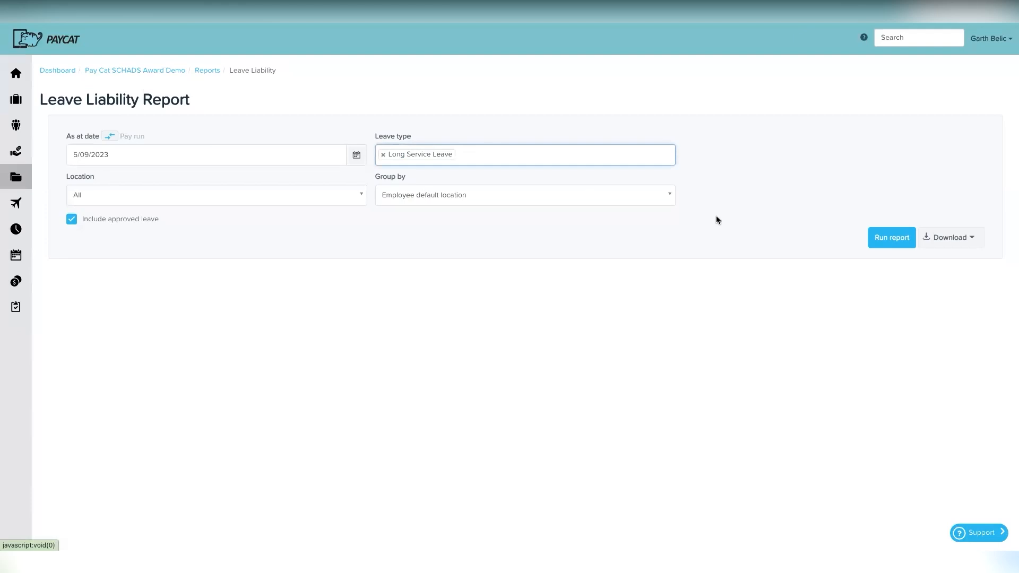
{"action": "left_click", "coordinate": [884, 238]}
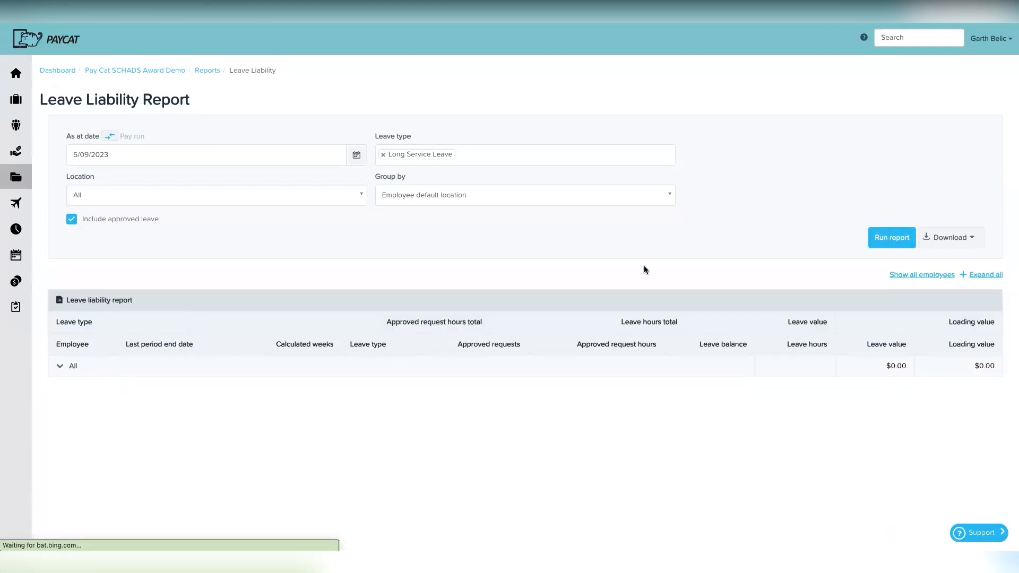
{"action": "left_click", "coordinate": [65, 369]}
{"action": "left_click", "coordinate": [63, 365]}
Step: Rerun it for Annual Leave instead, then go back to the reports list
{"action": "left_click", "coordinate": [382, 153]}
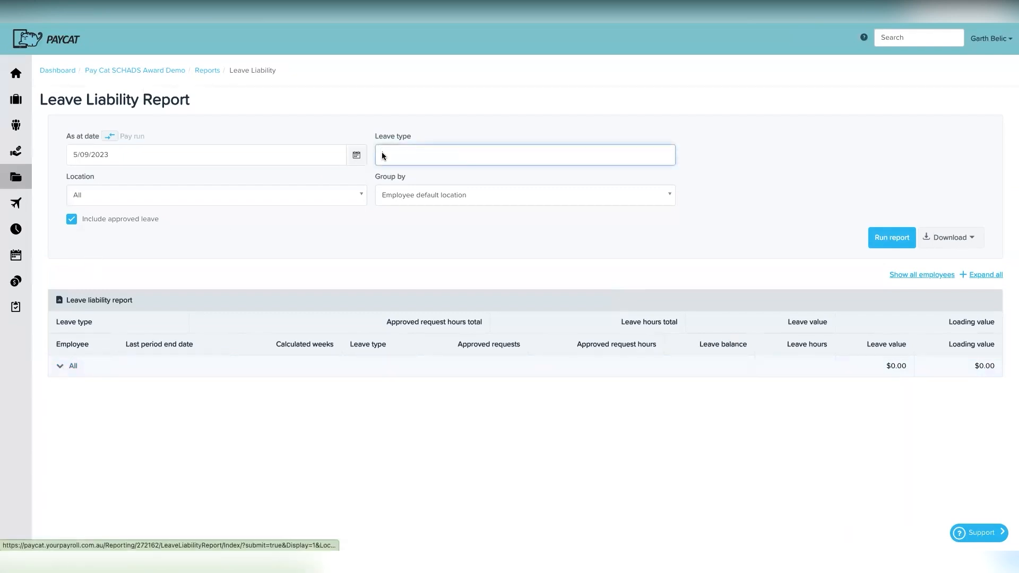
{"action": "left_click", "coordinate": [390, 176]}
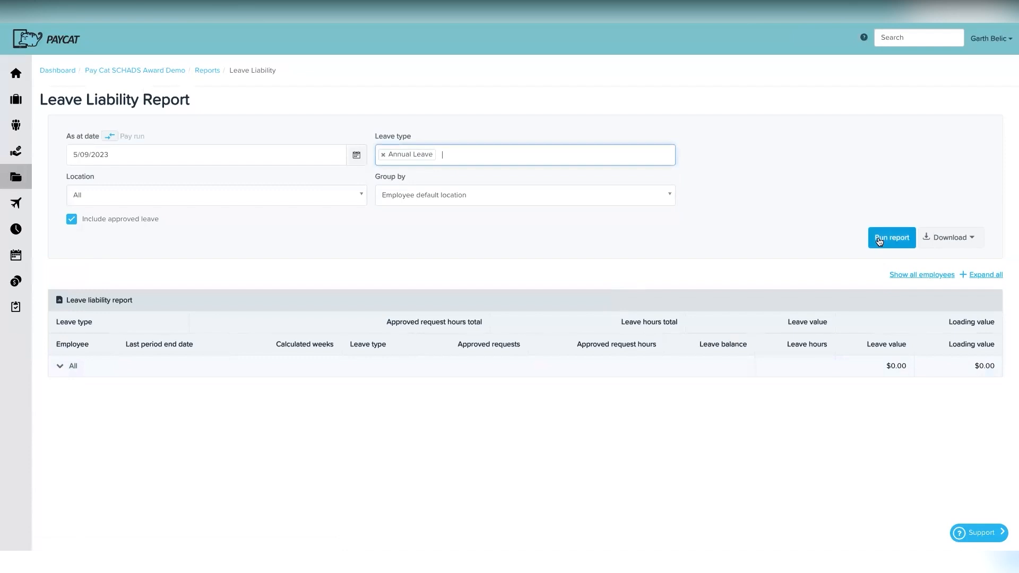
{"action": "left_click", "coordinate": [876, 240]}
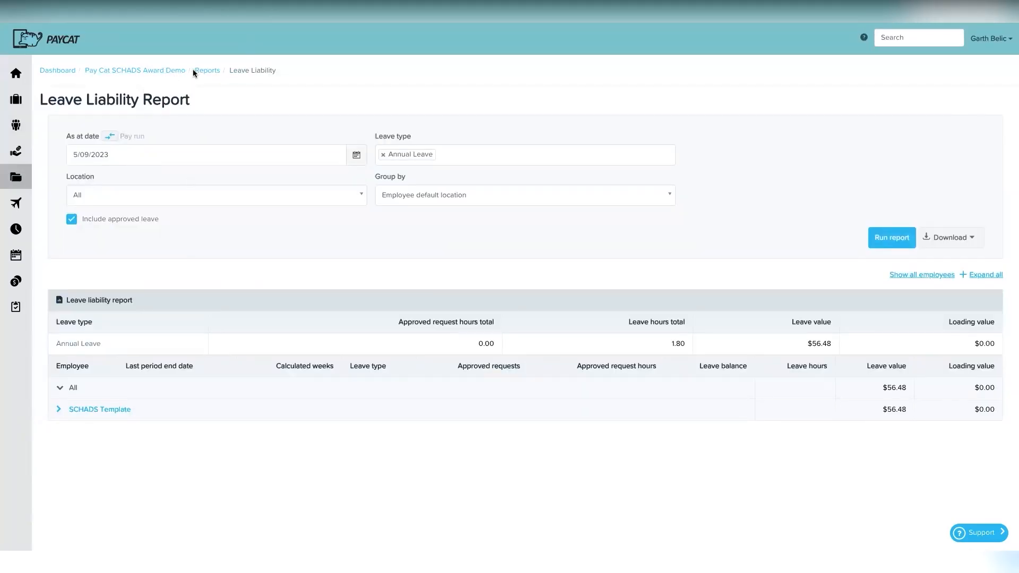
{"action": "left_click", "coordinate": [206, 71]}
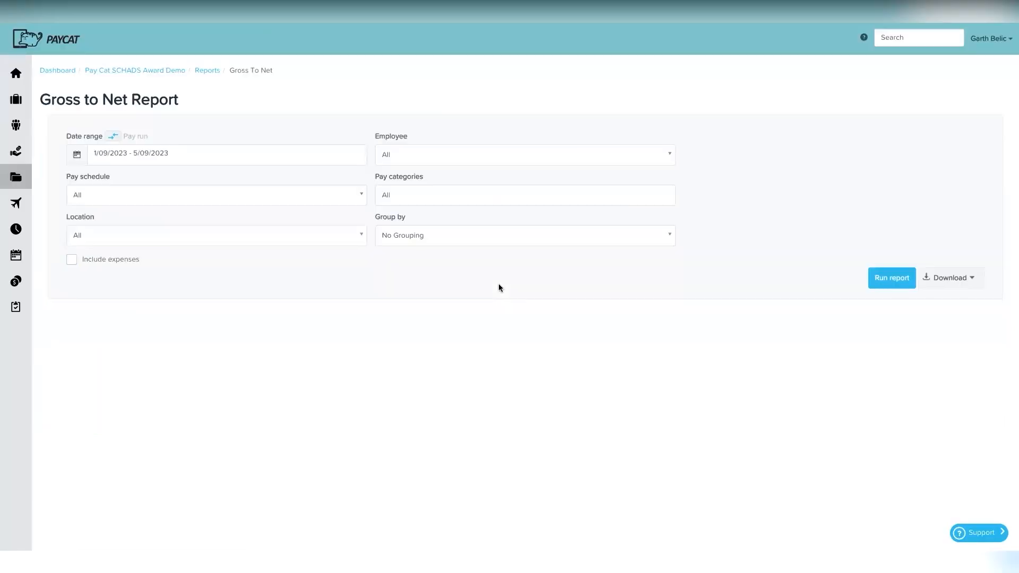
Step: Set the Gross to Net date range to 1/02/2023–28/02/2023
{"action": "left_click", "coordinate": [133, 157]}
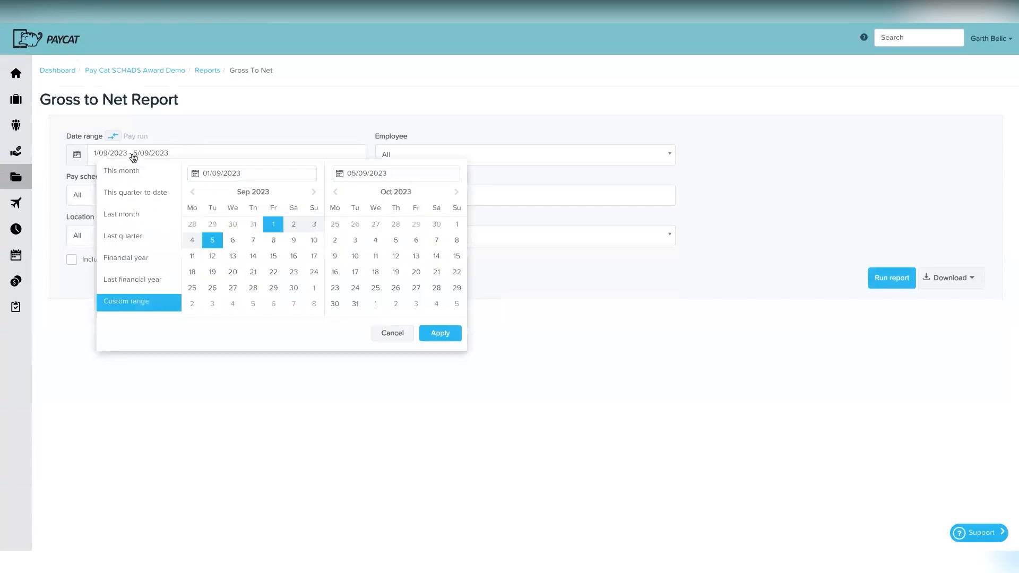
{"action": "left_click", "coordinate": [134, 157]}
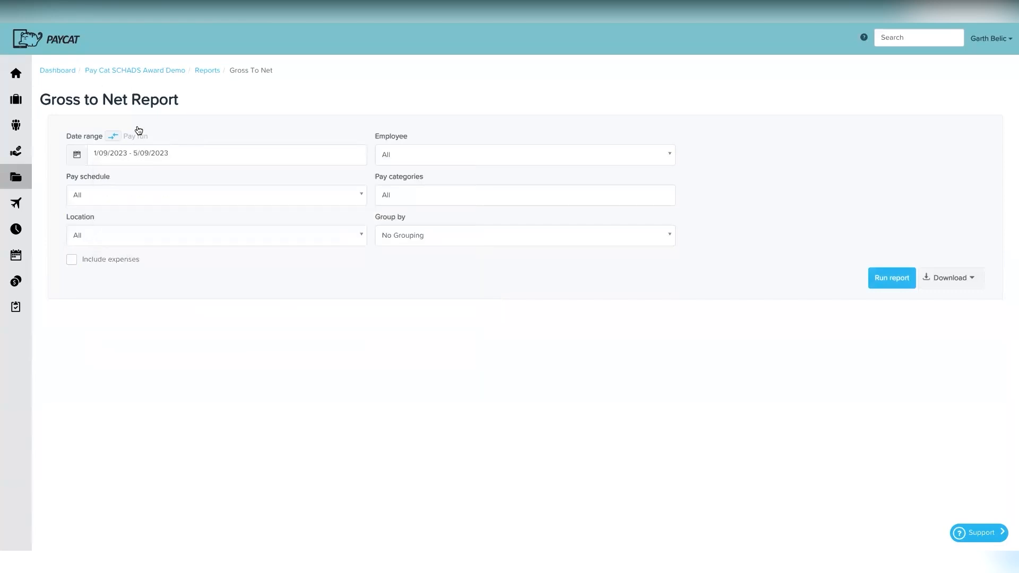
{"action": "left_click", "coordinate": [126, 157]}
{"action": "left_click", "coordinate": [194, 191]}
{"action": "left_click", "coordinate": [193, 191]}
{"action": "left_click", "coordinate": [193, 191]}
{"action": "left_click", "coordinate": [195, 191]}
{"action": "left_click", "coordinate": [194, 192]}
{"action": "left_click", "coordinate": [194, 191]}
{"action": "left_click", "coordinate": [194, 192]}
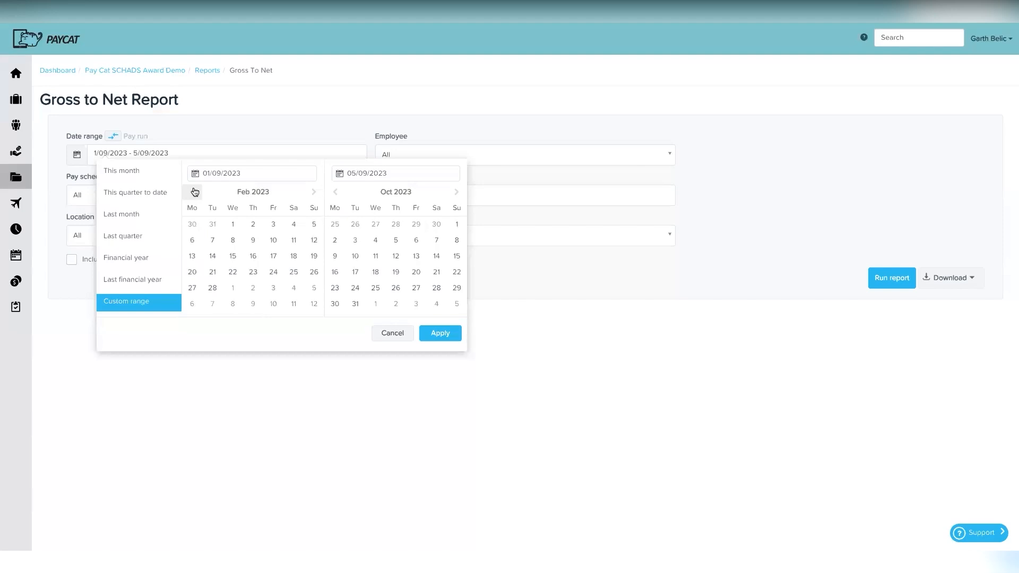
{"action": "left_click", "coordinate": [232, 224]}
{"action": "left_click", "coordinate": [334, 194]}
{"action": "left_click", "coordinate": [335, 193]}
{"action": "left_click", "coordinate": [334, 194]}
{"action": "left_click", "coordinate": [335, 193]}
{"action": "left_click", "coordinate": [334, 193]}
{"action": "left_click", "coordinate": [334, 193]}
{"action": "left_click", "coordinate": [334, 193]}
{"action": "left_click", "coordinate": [334, 193]}
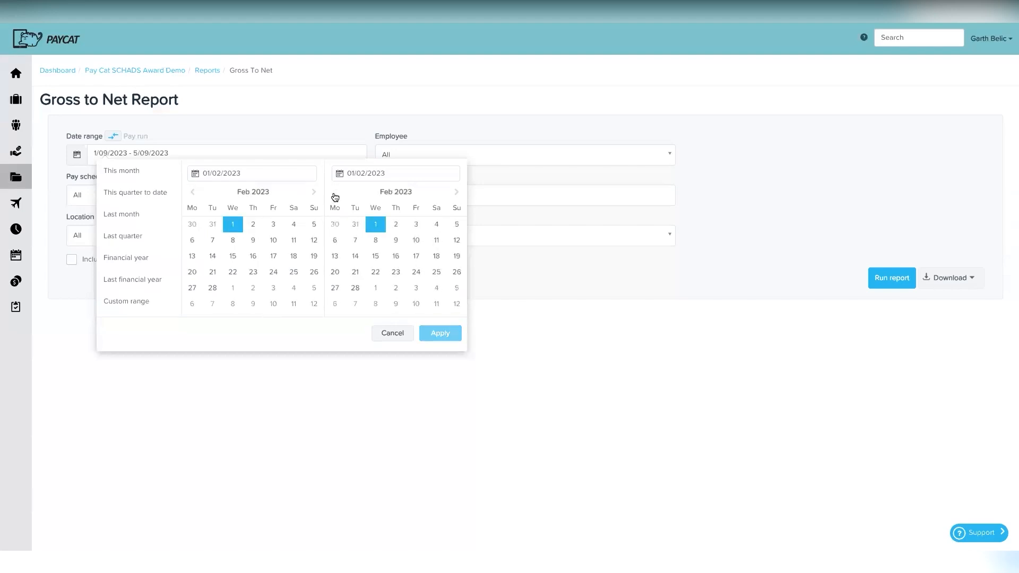
{"action": "left_click", "coordinate": [359, 291]}
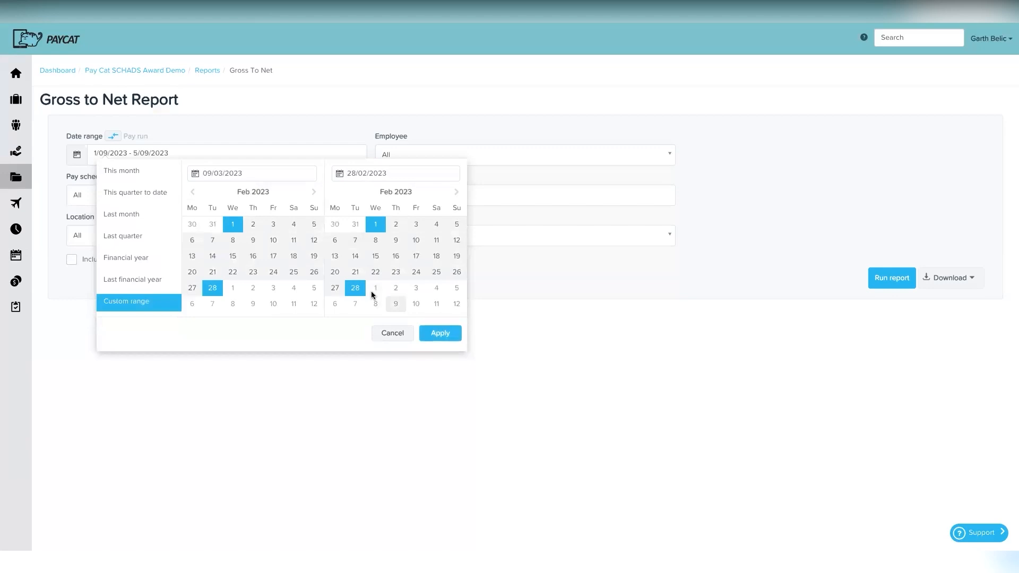
{"action": "left_click", "coordinate": [439, 334]}
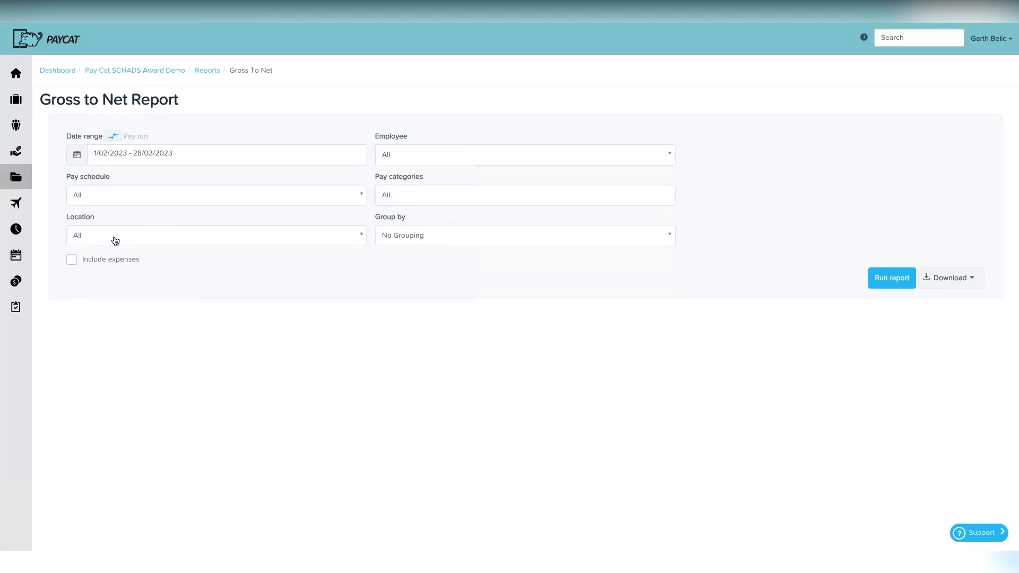
Step: Keep No Grouping, include expenses, and run the report
{"action": "left_click", "coordinate": [419, 232]}
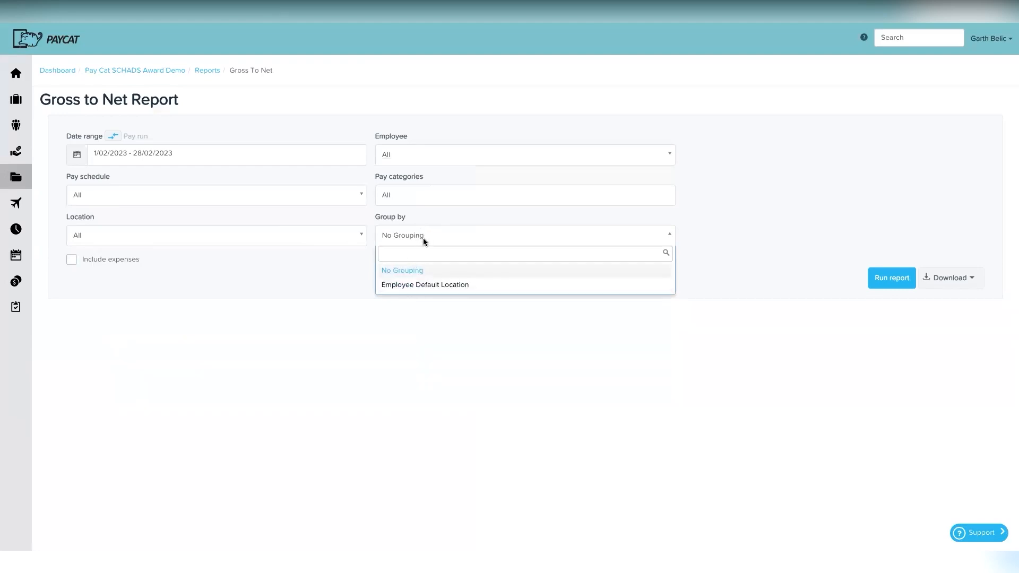
{"action": "left_click", "coordinate": [423, 237]}
{"action": "left_click", "coordinate": [103, 263]}
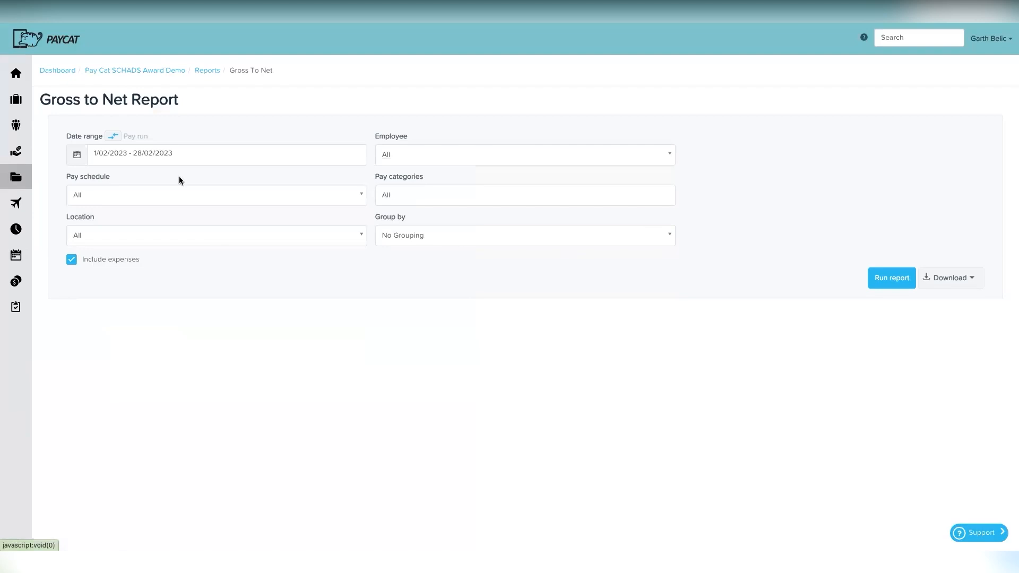
{"action": "left_click", "coordinate": [891, 278]}
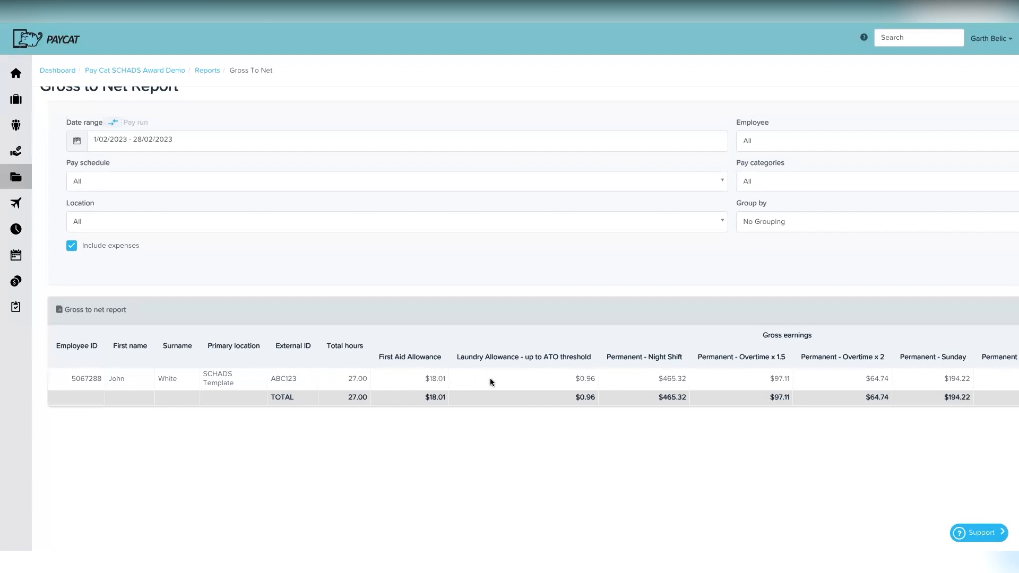
Step: Scroll across the Gross to Net table to read every column through $939.22 net earnings and super
{"action": "scroll", "coordinate": [623, 375], "scroll_direction": "right", "scroll_amount": 8}
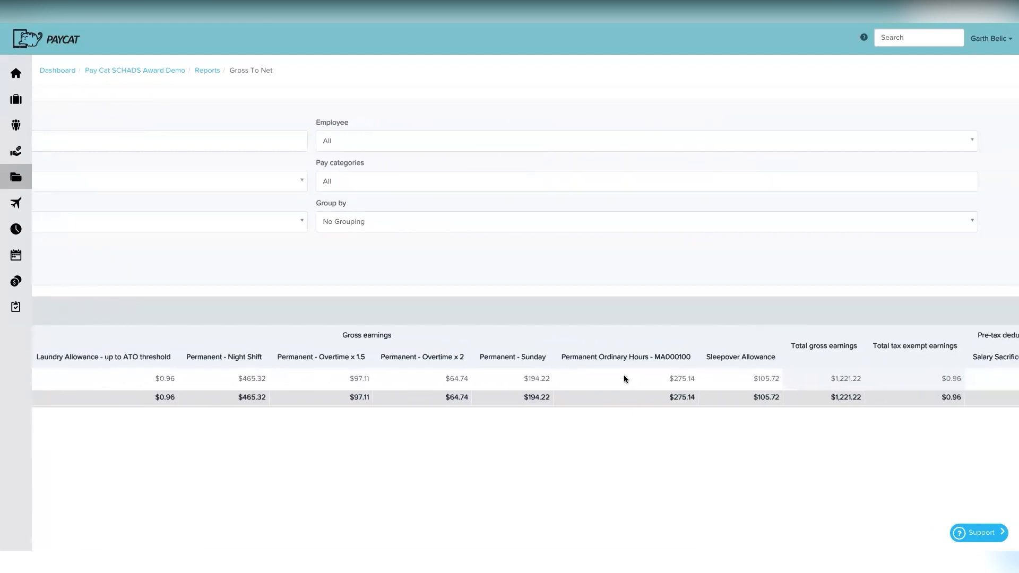
{"action": "scroll", "coordinate": [623, 374], "scroll_direction": "right", "scroll_amount": 3}
{"action": "scroll", "coordinate": [624, 376], "scroll_direction": "right", "scroll_amount": 2}
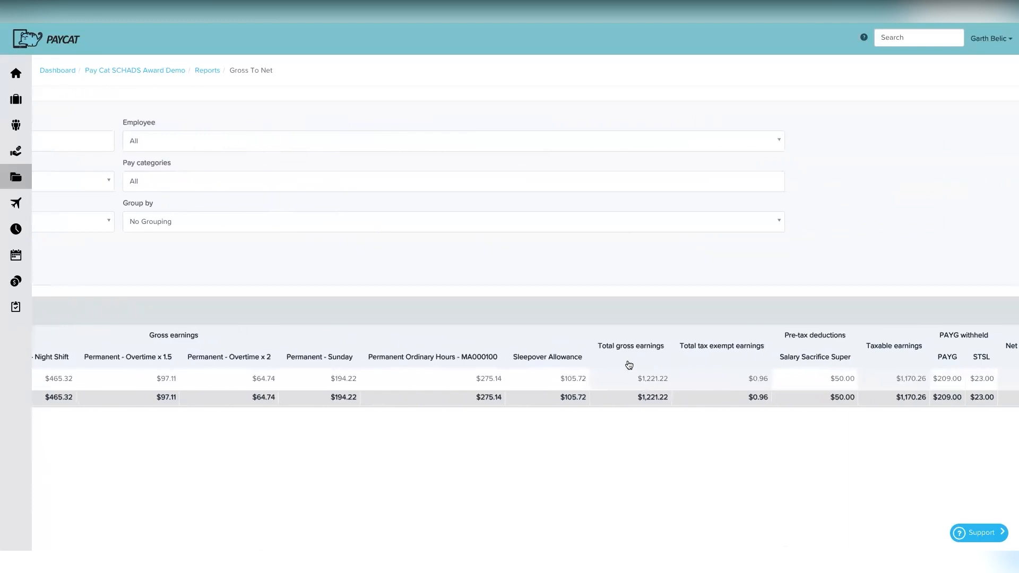
{"action": "scroll", "coordinate": [624, 368], "scroll_direction": "left", "scroll_amount": 3}
{"action": "scroll", "coordinate": [624, 367], "scroll_direction": "left", "scroll_amount": 10}
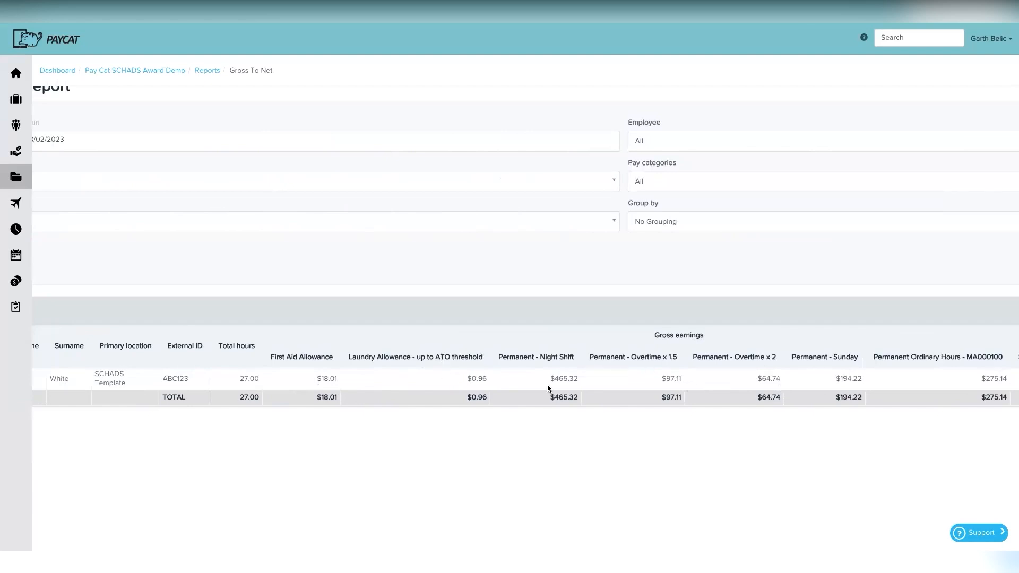
{"action": "scroll", "coordinate": [639, 378], "scroll_direction": "right", "scroll_amount": 14}
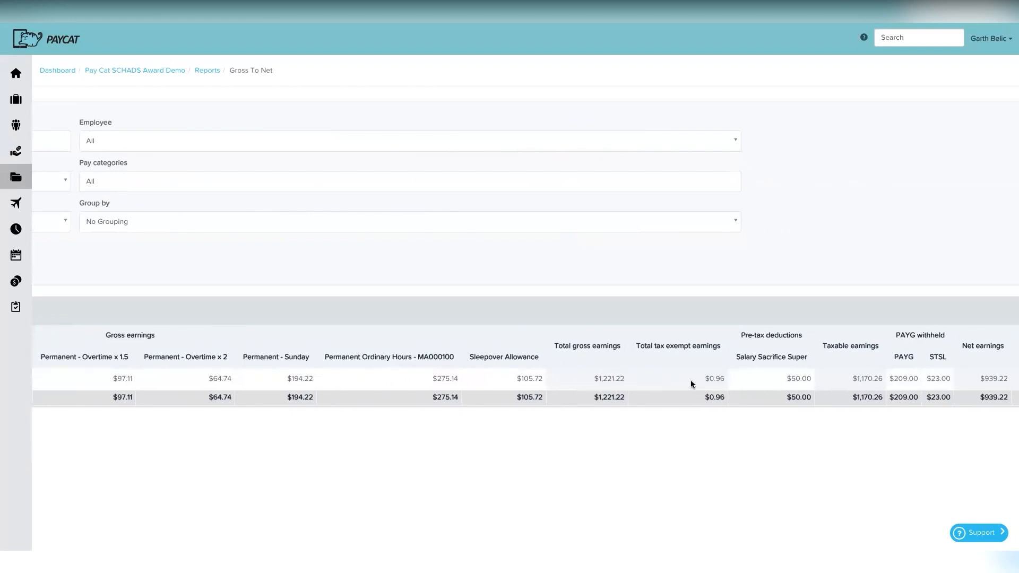
{"action": "scroll", "coordinate": [693, 379], "scroll_direction": "right", "scroll_amount": 2}
{"action": "scroll", "coordinate": [693, 379], "scroll_direction": "right", "scroll_amount": 8}
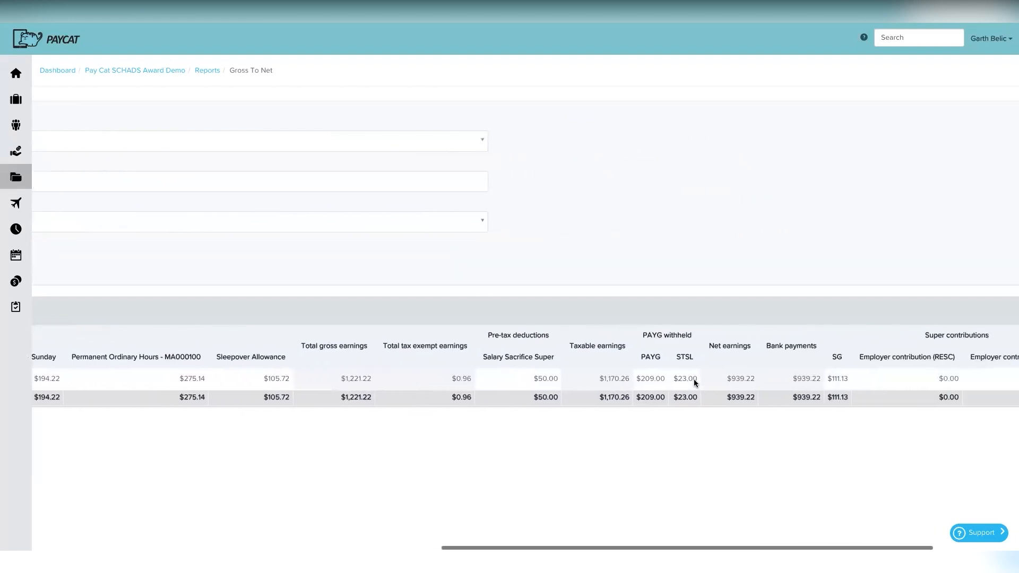
{"action": "scroll", "coordinate": [693, 379], "scroll_direction": "right", "scroll_amount": 2}
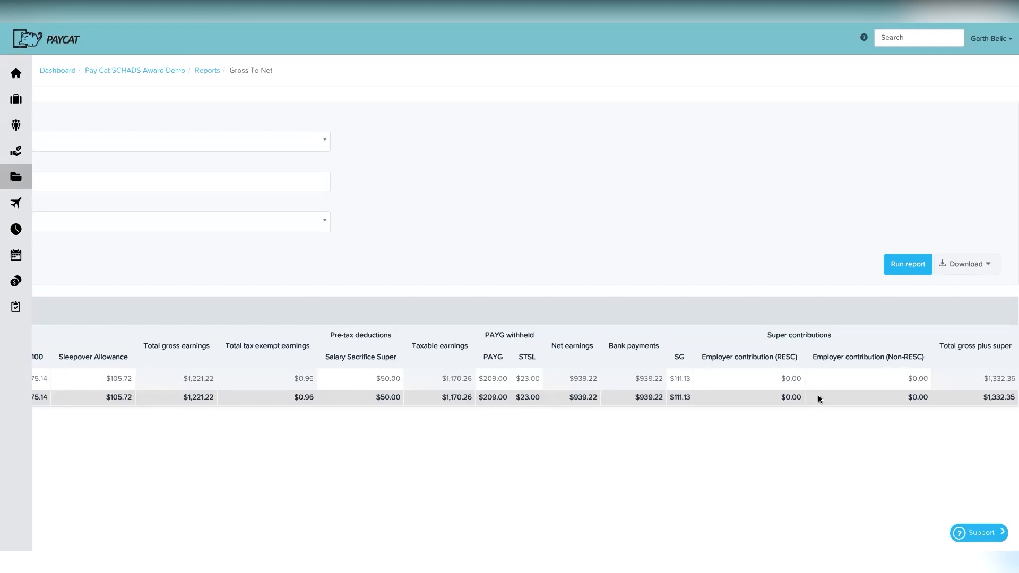
{"action": "scroll", "coordinate": [597, 372], "scroll_direction": "left", "scroll_amount": 10}
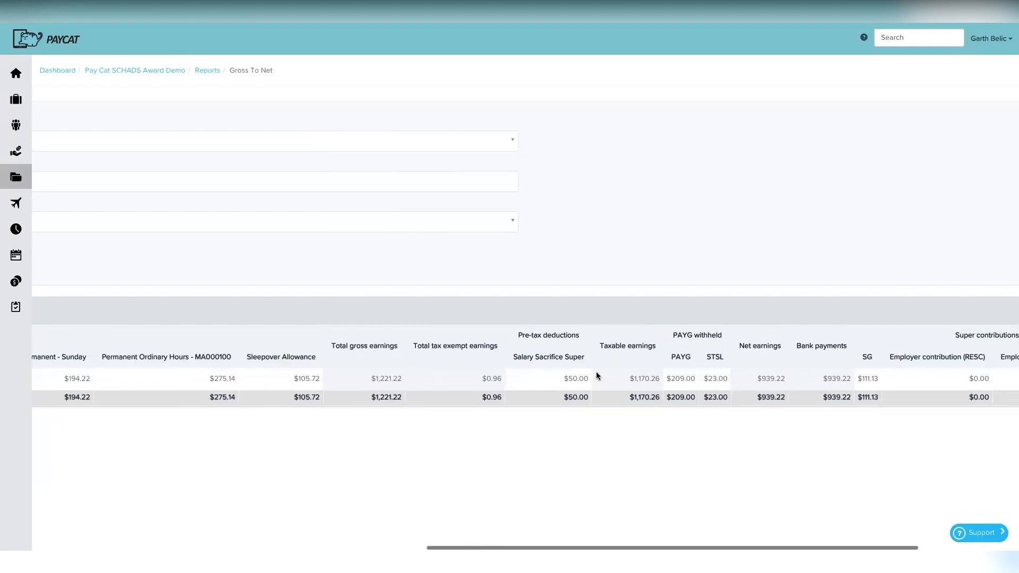
{"action": "scroll", "coordinate": [597, 371], "scroll_direction": "left", "scroll_amount": 1}
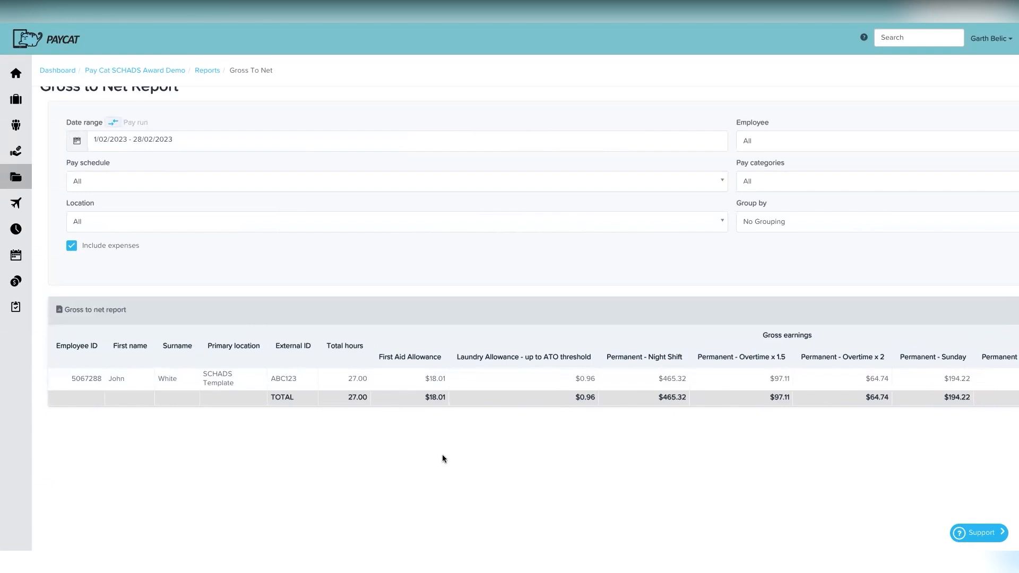
{"action": "key", "text": "super+Tab"}
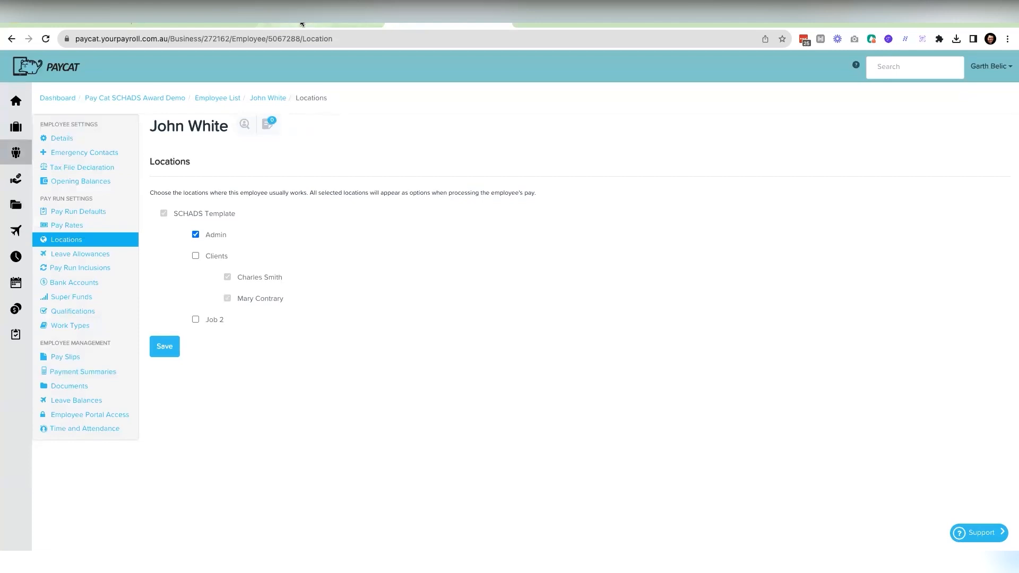
Step: Switch back to the Gross to Net Report tab and scroll down the reports list
{"action": "left_click", "coordinate": [302, 24]}
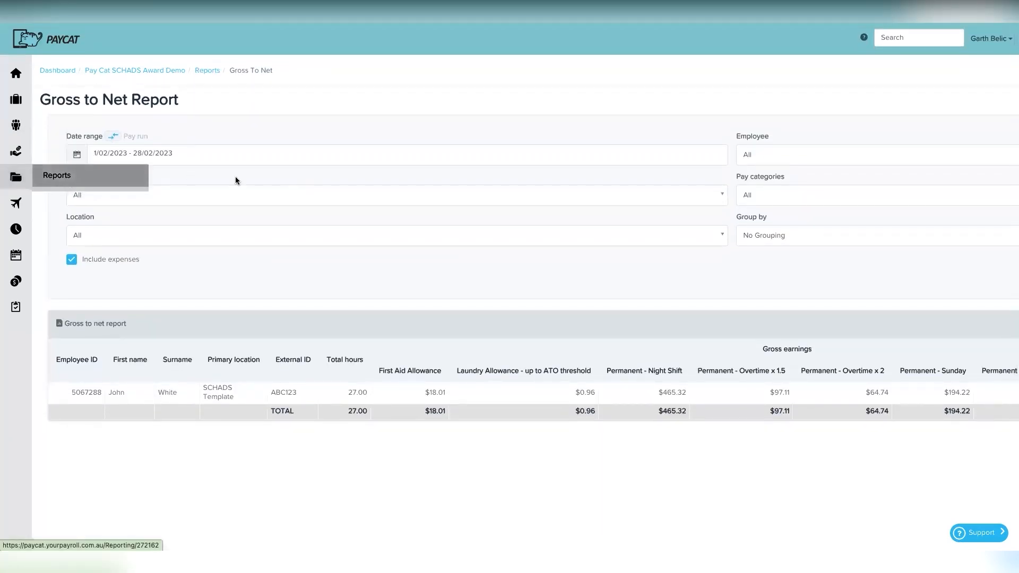
{"action": "scroll", "coordinate": [86, 364], "scroll_direction": "down", "scroll_amount": 1}
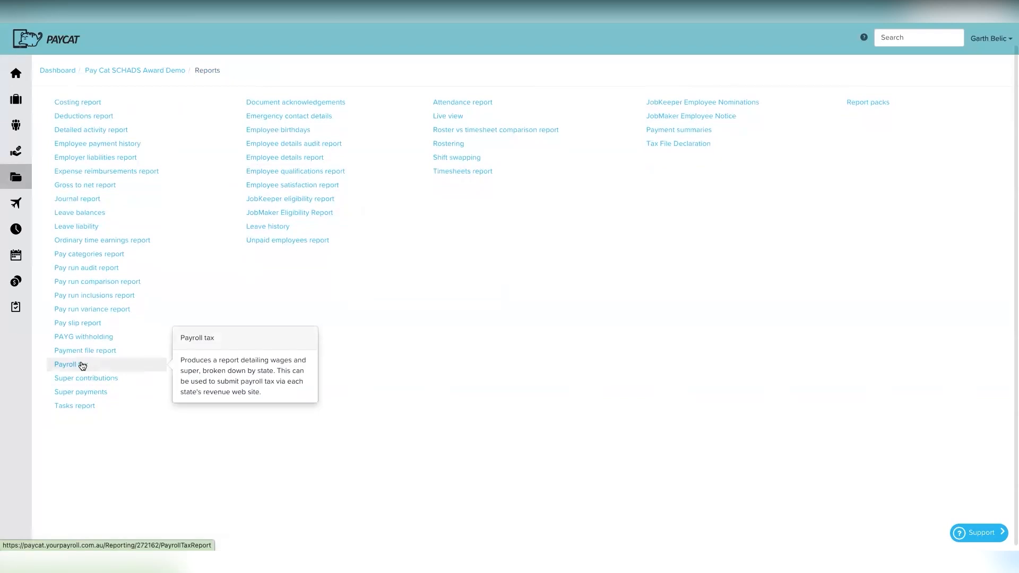
Step: Run the Payroll tax report with February 2023 as the report month
{"action": "left_click", "coordinate": [82, 365]}
{"action": "left_click", "coordinate": [426, 159]}
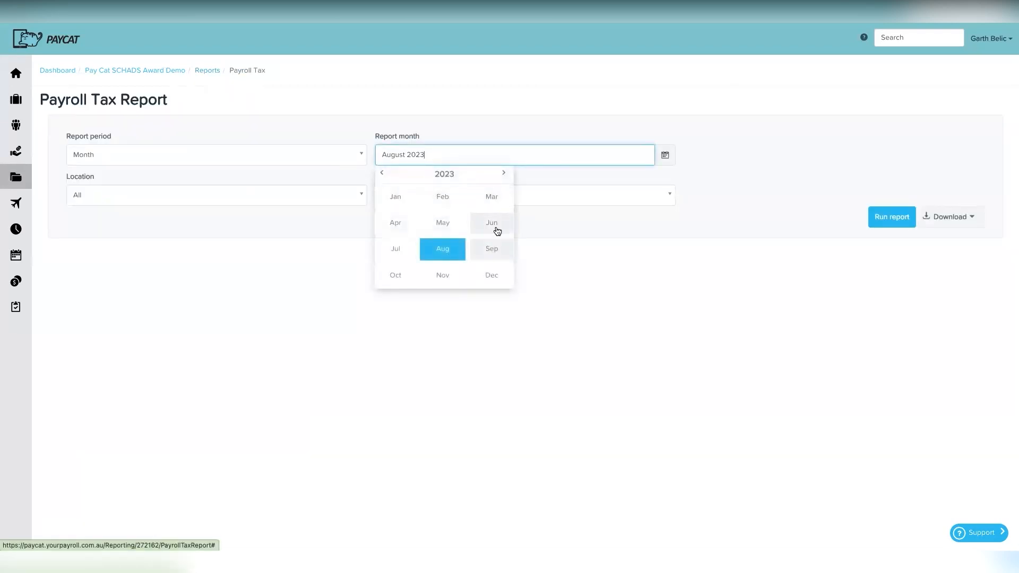
{"action": "left_click", "coordinate": [443, 197]}
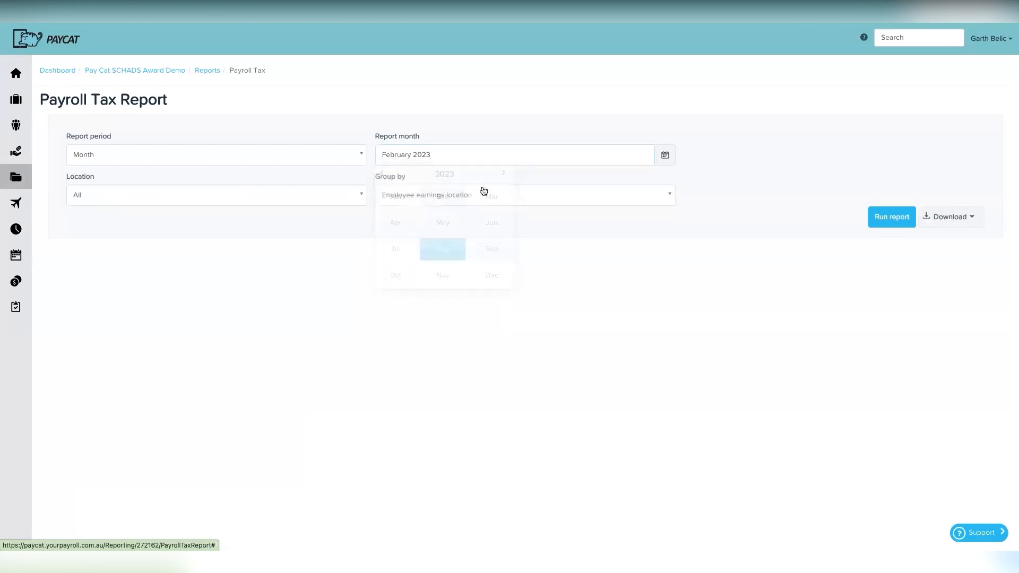
{"action": "left_click", "coordinate": [894, 217]}
Step: Scroll through the Payroll Tax Report tables down to the $1,332.35 grand total
{"action": "scroll", "coordinate": [517, 386], "scroll_direction": "down", "scroll_amount": 1}
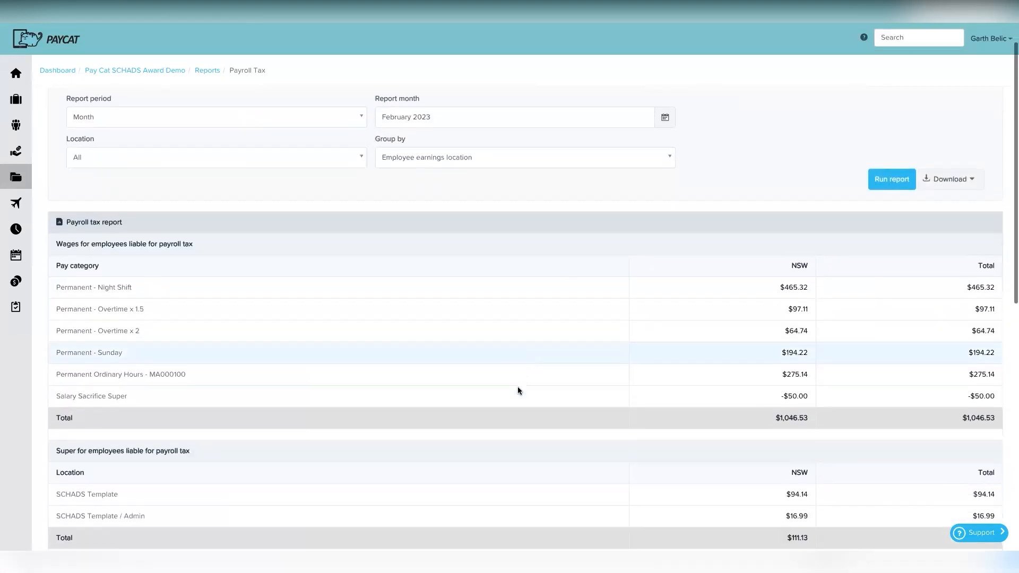
{"action": "scroll", "coordinate": [518, 387], "scroll_direction": "down", "scroll_amount": 2}
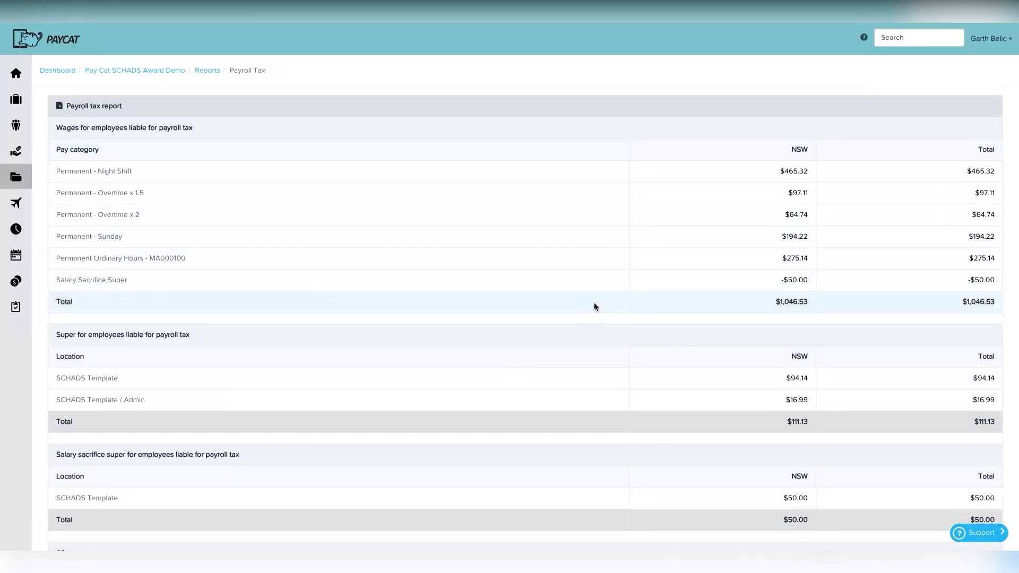
{"action": "scroll", "coordinate": [621, 315], "scroll_direction": "down", "scroll_amount": 4}
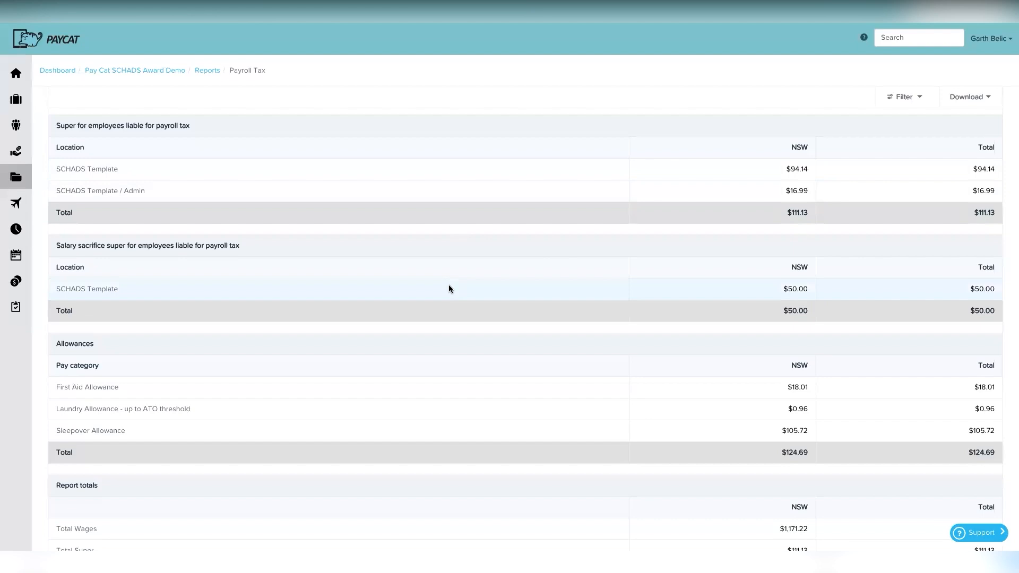
{"action": "scroll", "coordinate": [428, 380], "scroll_direction": "down", "scroll_amount": 3}
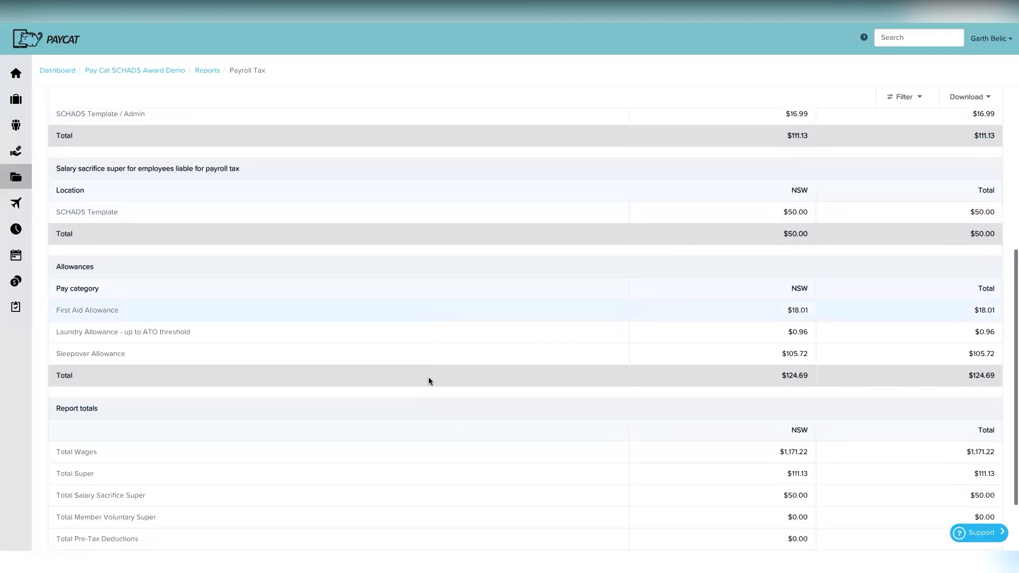
{"action": "scroll", "coordinate": [429, 381], "scroll_direction": "down", "scroll_amount": 1}
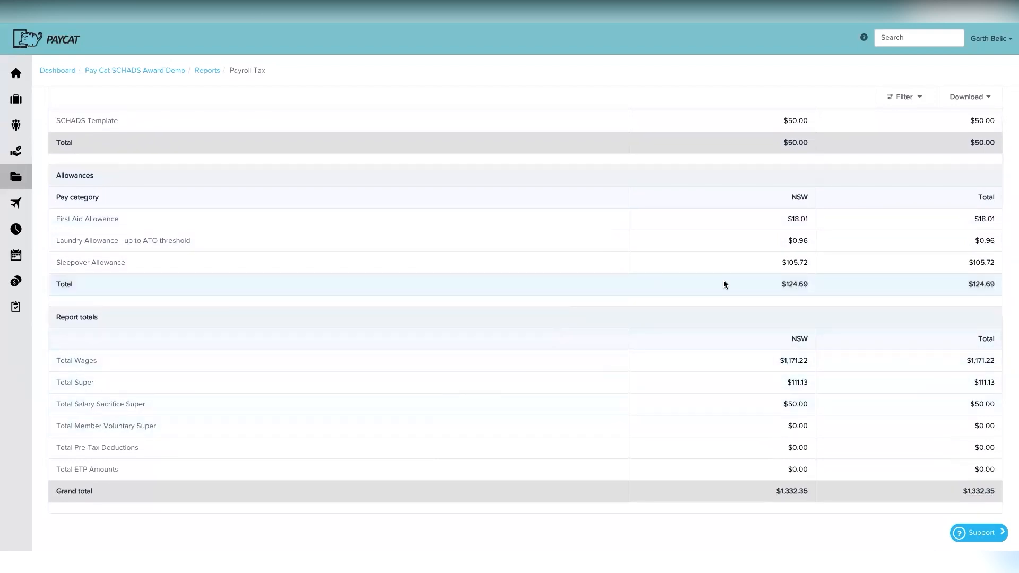
{"action": "scroll", "coordinate": [730, 228], "scroll_direction": "up", "scroll_amount": 4}
{"action": "scroll", "coordinate": [731, 226], "scroll_direction": "up", "scroll_amount": 5}
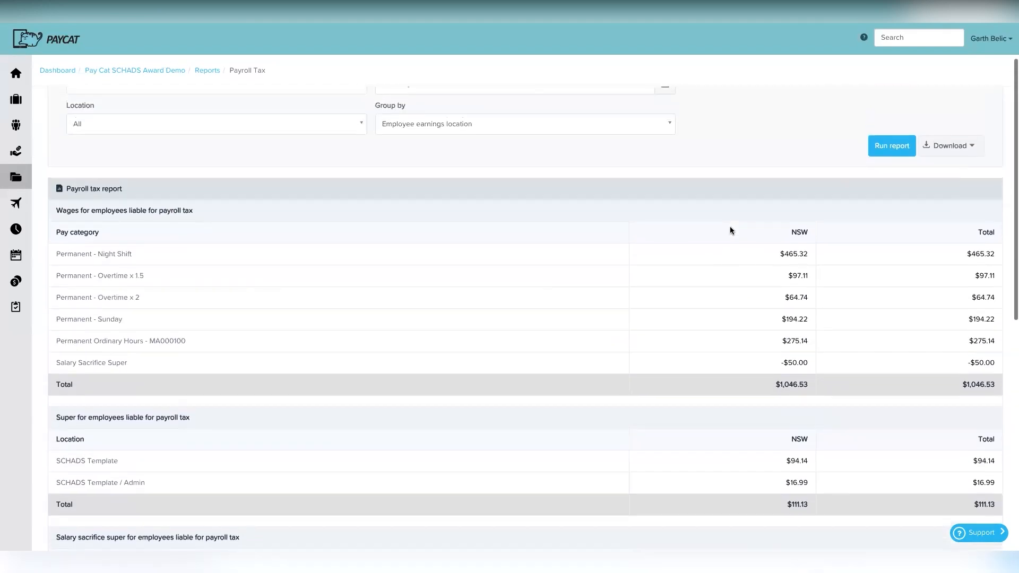
{"action": "scroll", "coordinate": [734, 288], "scroll_direction": "down", "scroll_amount": 9}
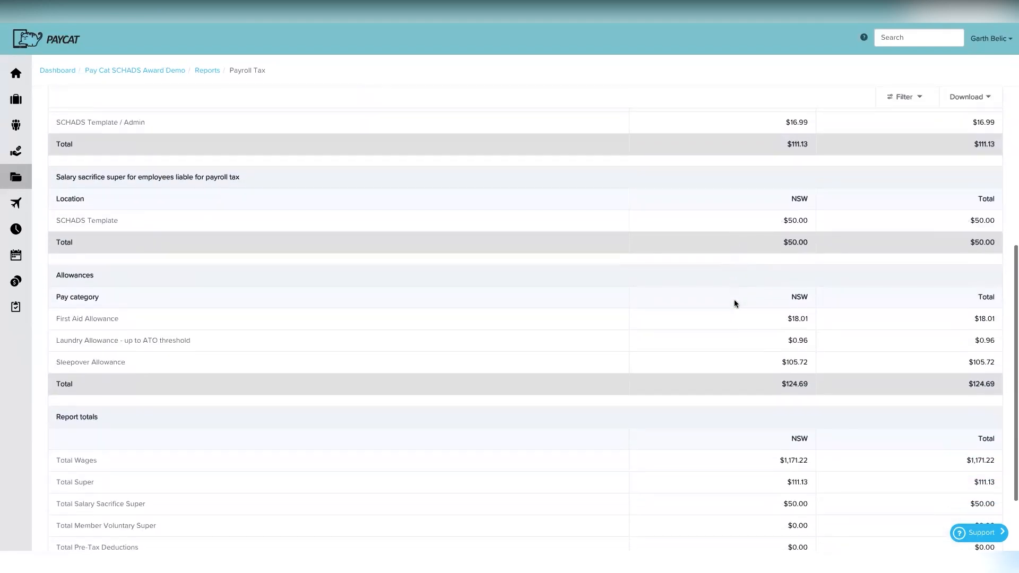
{"action": "scroll", "coordinate": [732, 290], "scroll_direction": "up", "scroll_amount": 11}
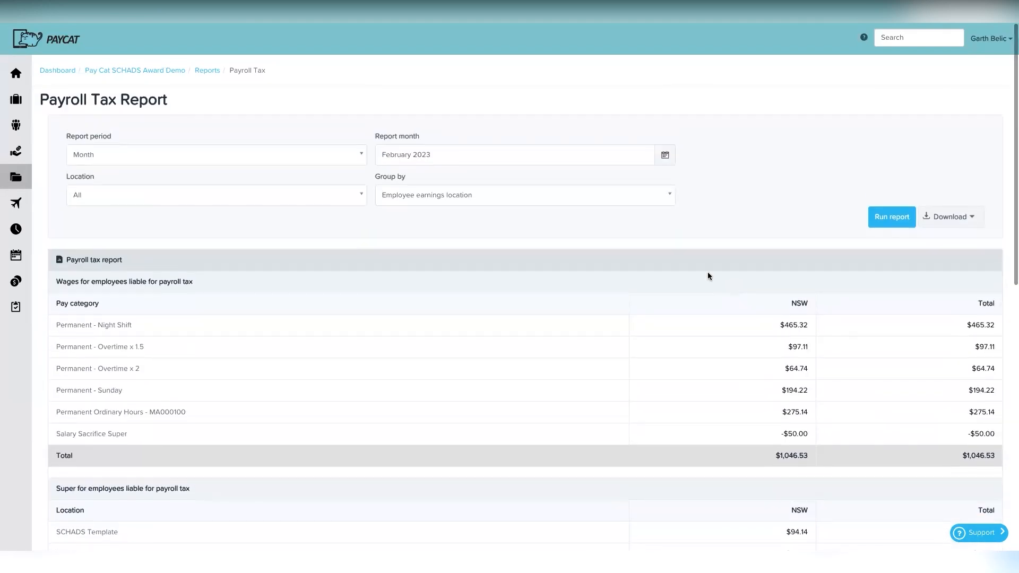
{"action": "left_click", "coordinate": [532, 196]}
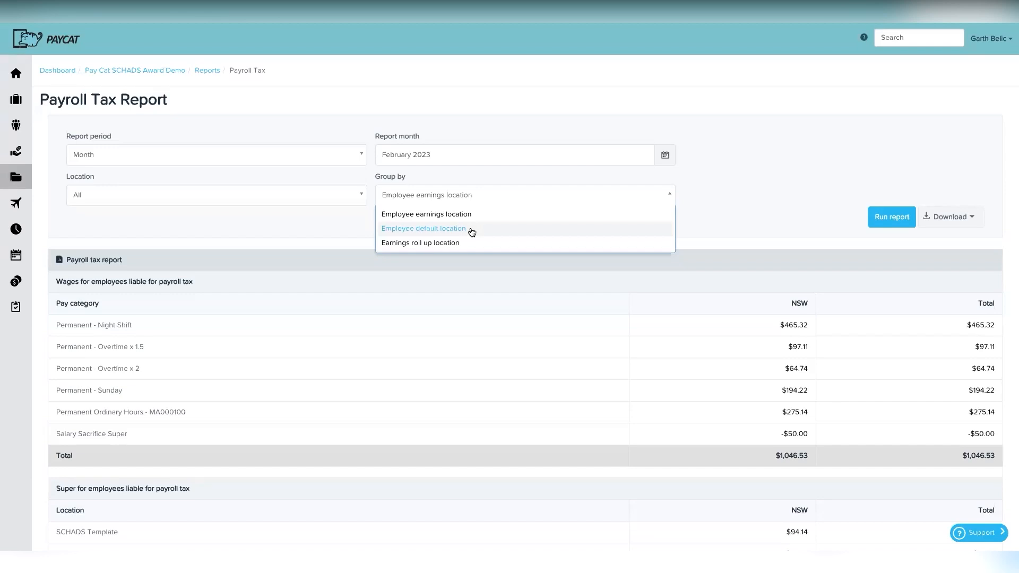
Step: Group by Employee default location, rerun, and review the $1,046.53 NSW liable wages
{"action": "left_click", "coordinate": [471, 230]}
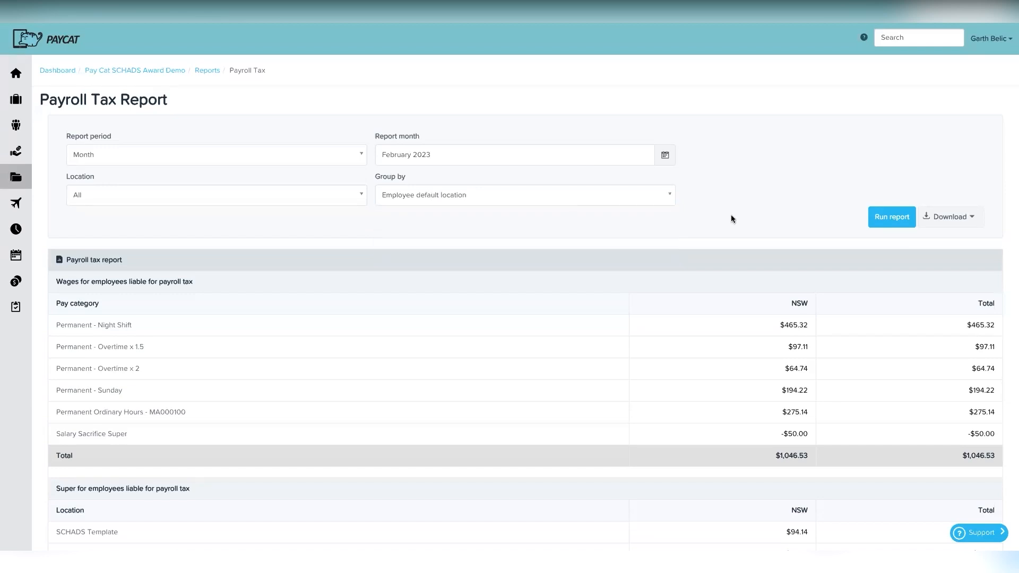
{"action": "left_click", "coordinate": [897, 222]}
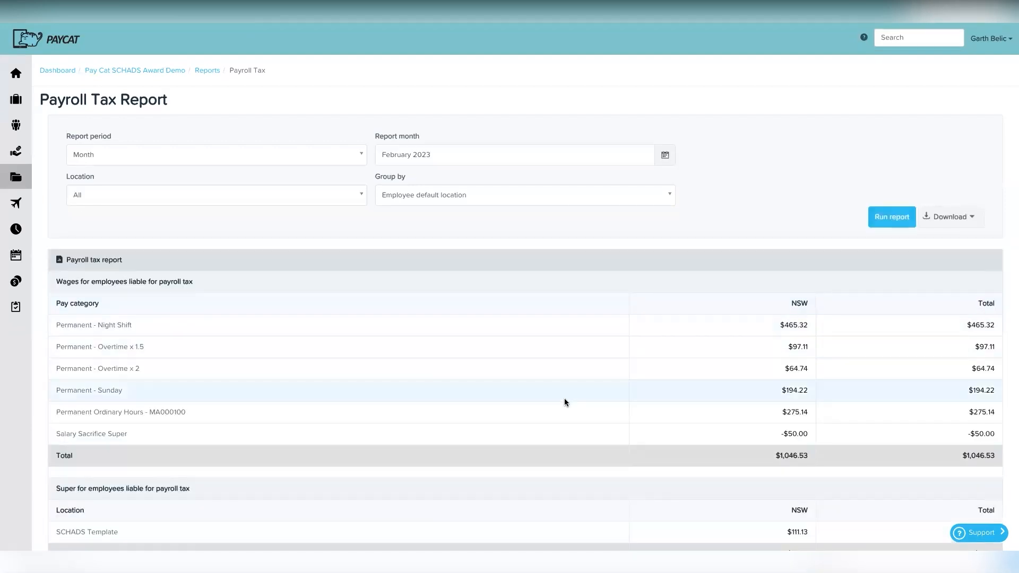
{"action": "scroll", "coordinate": [565, 401], "scroll_direction": "down", "scroll_amount": 2}
{"action": "scroll", "coordinate": [565, 402], "scroll_direction": "down", "scroll_amount": 4}
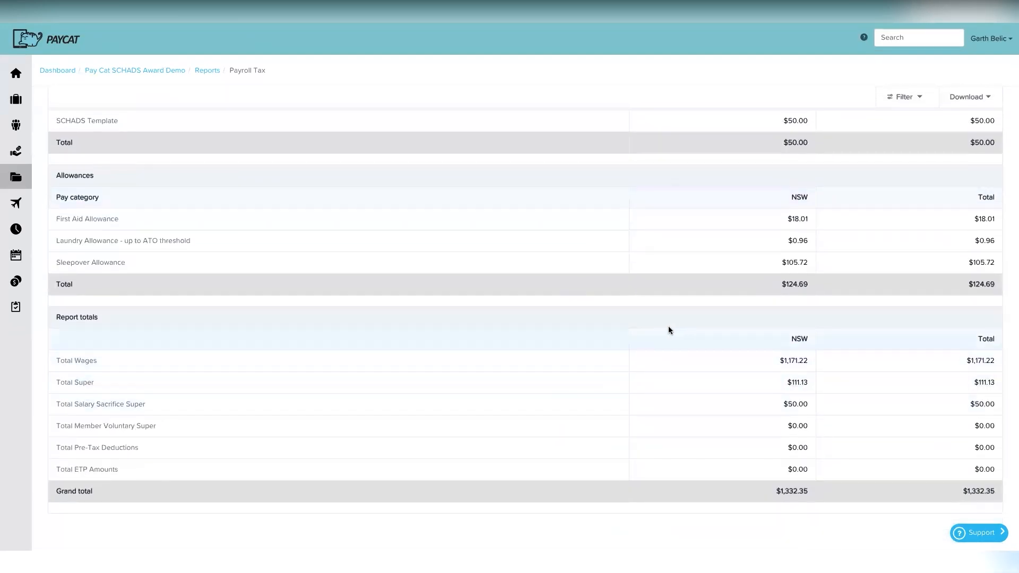
{"action": "scroll", "coordinate": [669, 331], "scroll_direction": "up", "scroll_amount": 6}
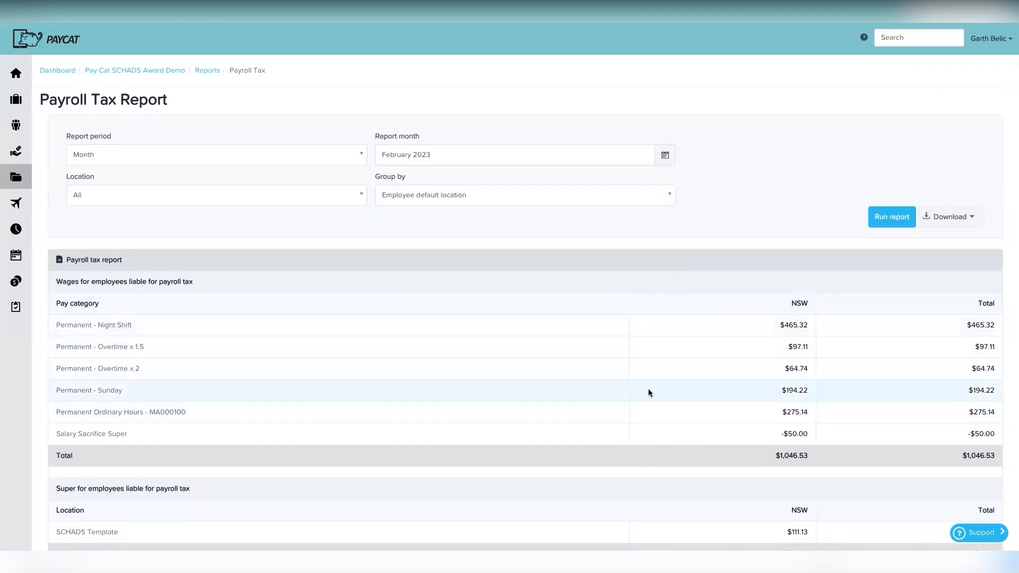
{"action": "scroll", "coordinate": [648, 390], "scroll_direction": "down", "scroll_amount": 5}
{"action": "scroll", "coordinate": [648, 392], "scroll_direction": "down", "scroll_amount": 4}
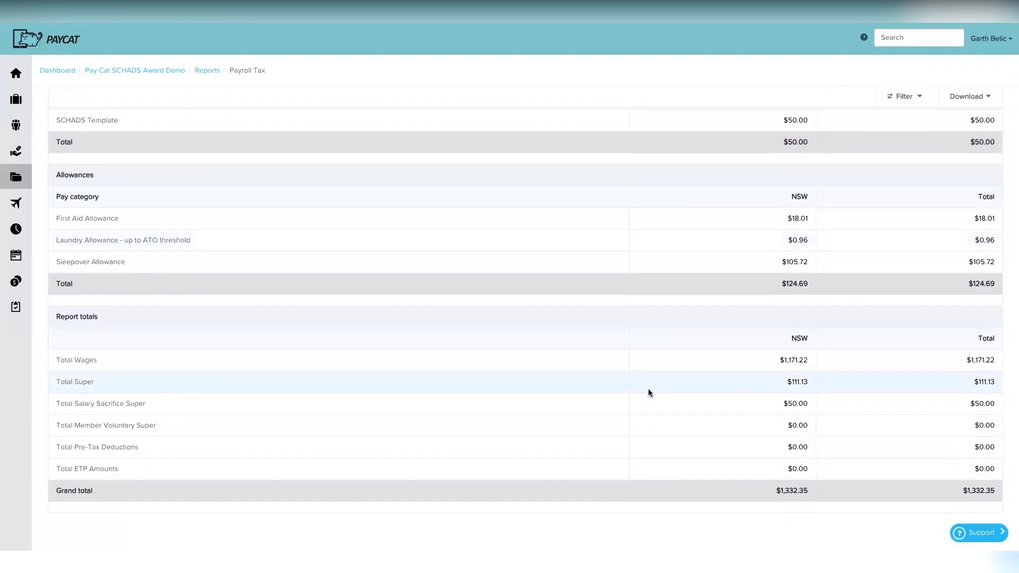
{"action": "scroll", "coordinate": [677, 350], "scroll_direction": "up", "scroll_amount": 10}
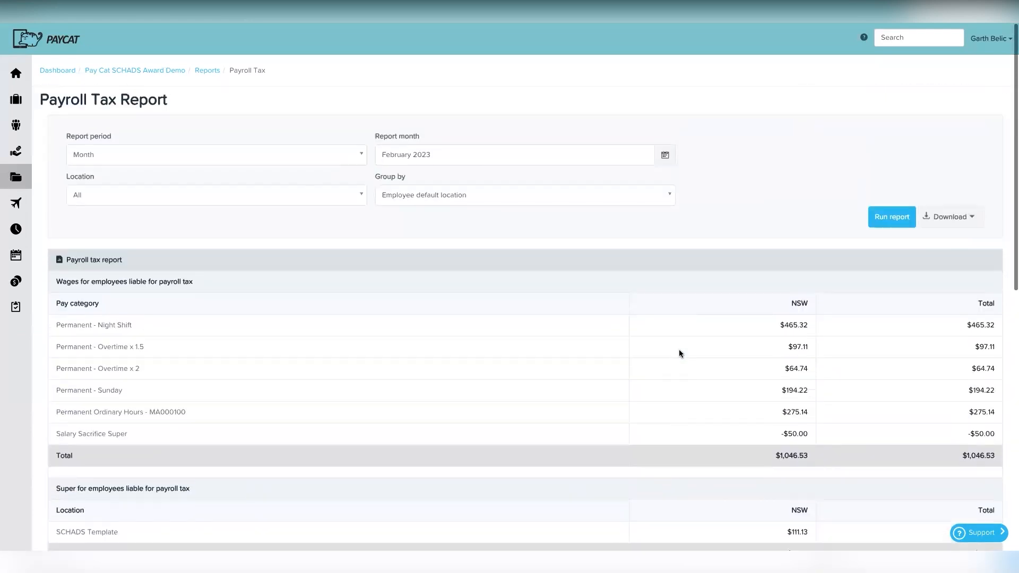
{"action": "double_click", "coordinate": [983, 304]}
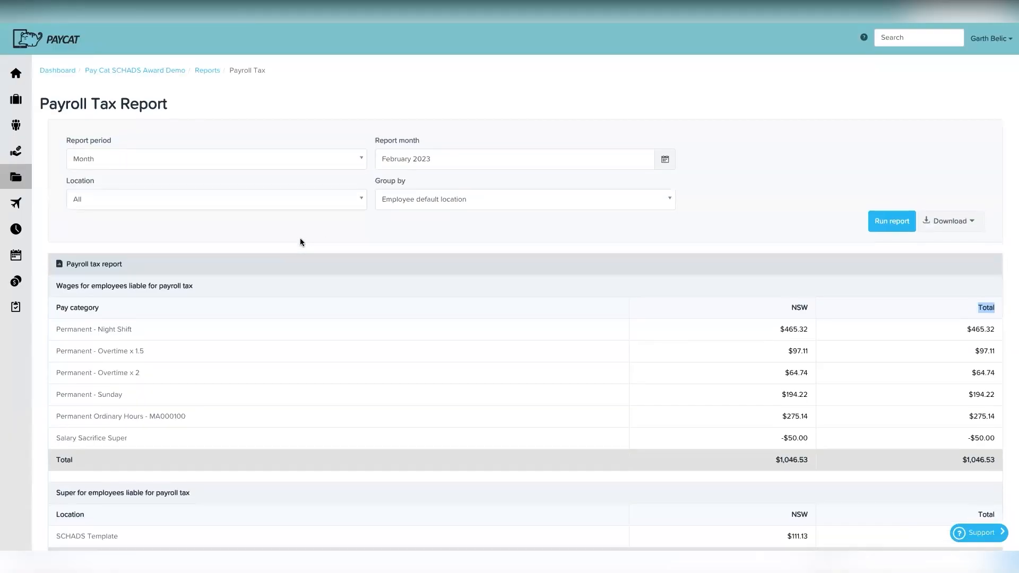
Step: Go from the Reports list to Report packs and start a new pack
{"action": "left_click", "coordinate": [211, 73]}
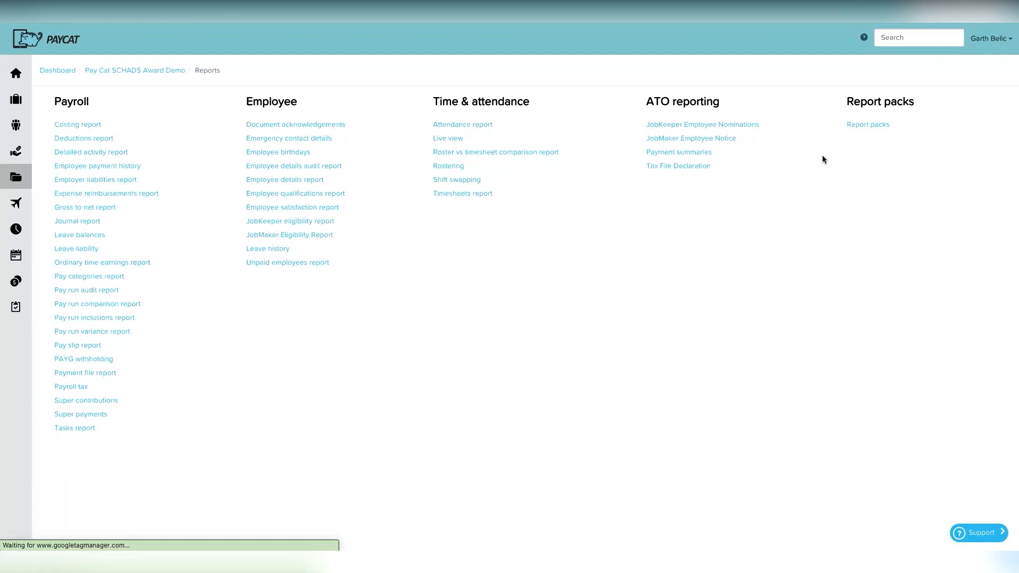
{"action": "left_click", "coordinate": [869, 127]}
{"action": "mouse_move", "coordinate": [797, 195]}
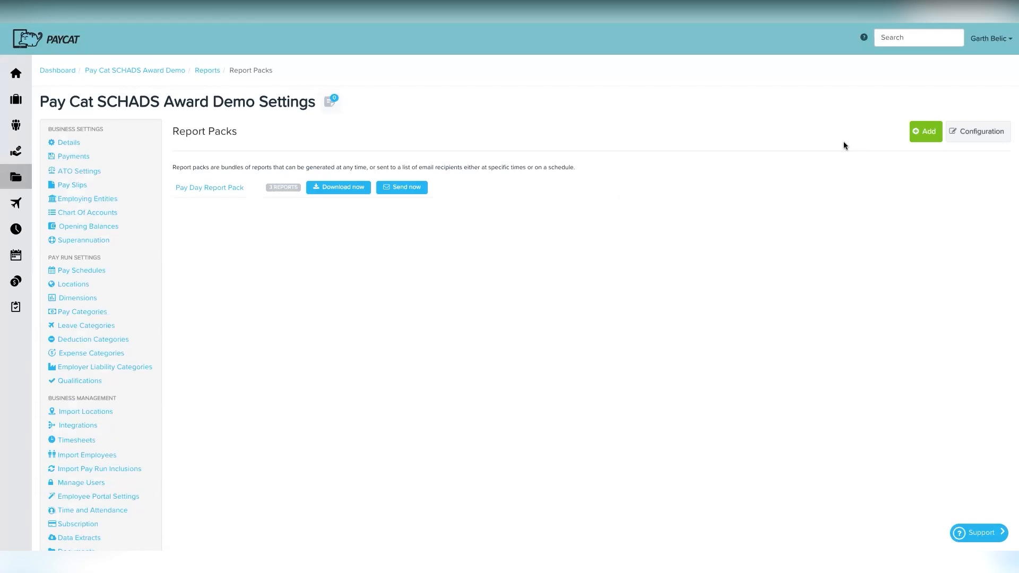
{"action": "left_click", "coordinate": [926, 132]}
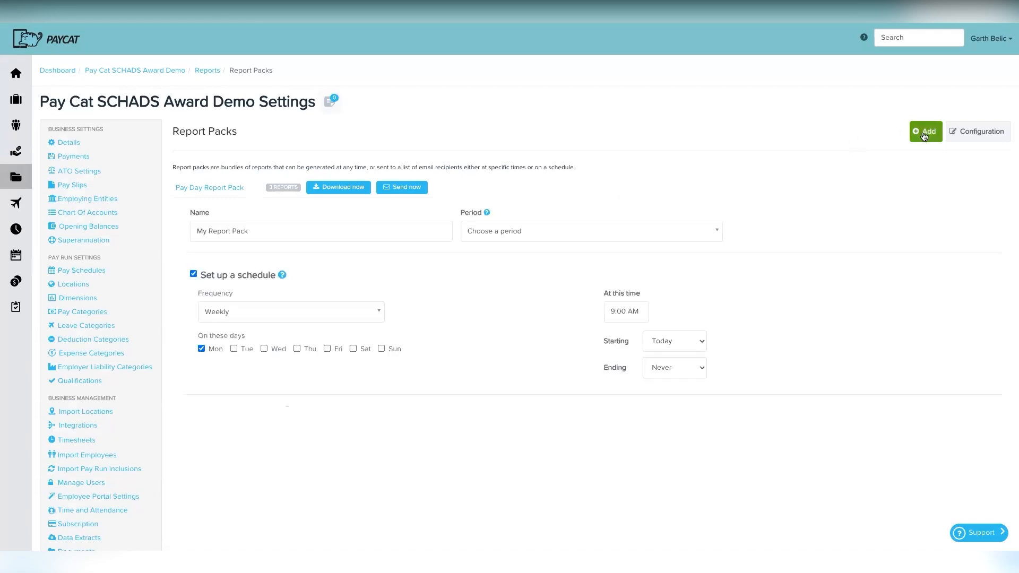
Step: Name the pack 'CFO Report Pack', with period Last month and Monthly frequency
{"action": "left_click", "coordinate": [345, 229]}
{"action": "key", "text": "ctrl+a"}
{"action": "type", "text": "CFO Report Pack"}
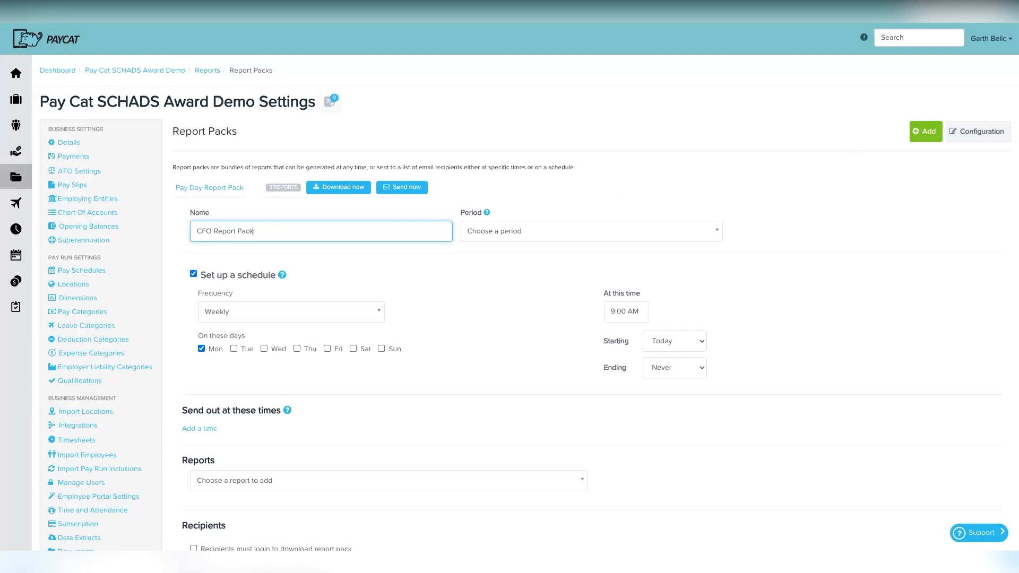
{"action": "left_click", "coordinate": [499, 231]}
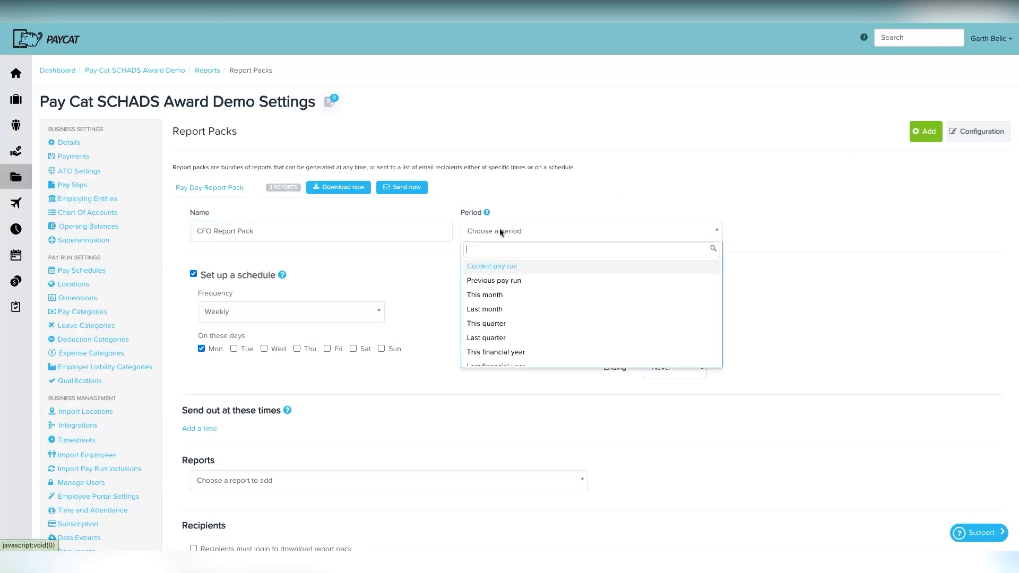
{"action": "left_click", "coordinate": [496, 313]}
{"action": "scroll", "coordinate": [435, 339], "scroll_direction": "down", "scroll_amount": 1}
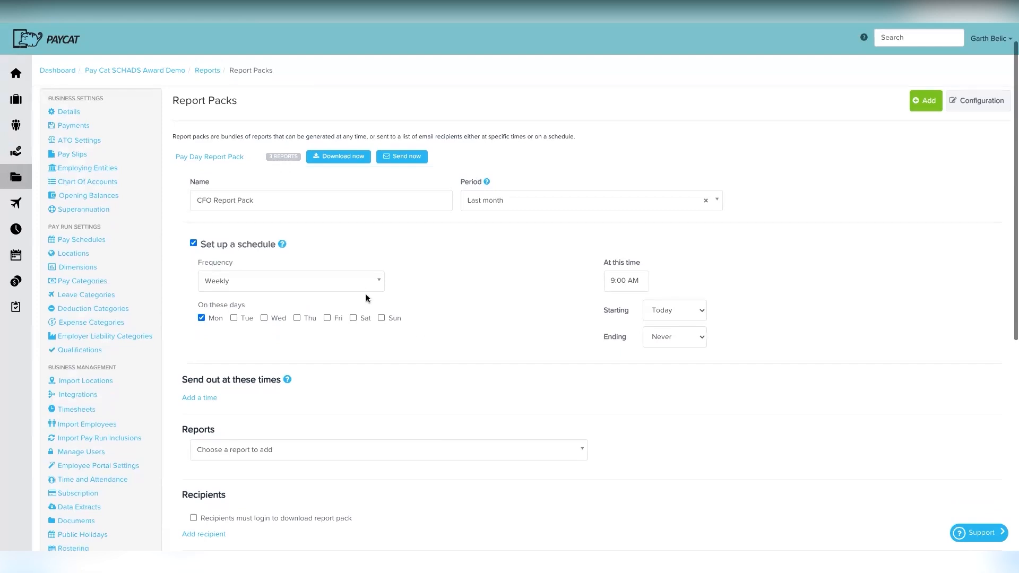
{"action": "left_click", "coordinate": [329, 282]}
{"action": "left_click", "coordinate": [259, 345]}
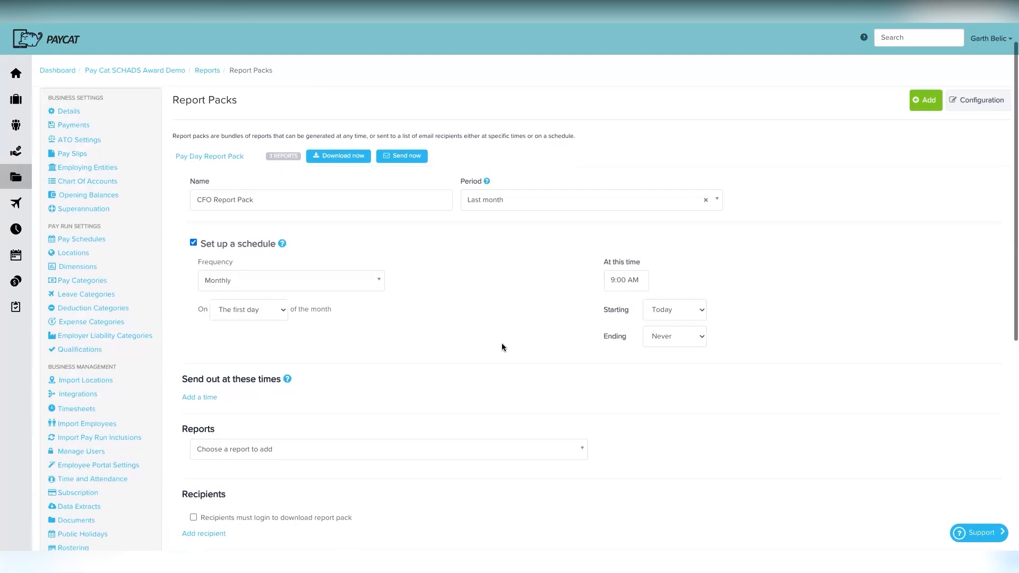
{"action": "scroll", "coordinate": [502, 345], "scroll_direction": "down", "scroll_amount": 3}
Step: Add the Gross to net and Payroll tax reports to the pack
{"action": "left_click", "coordinate": [343, 330]}
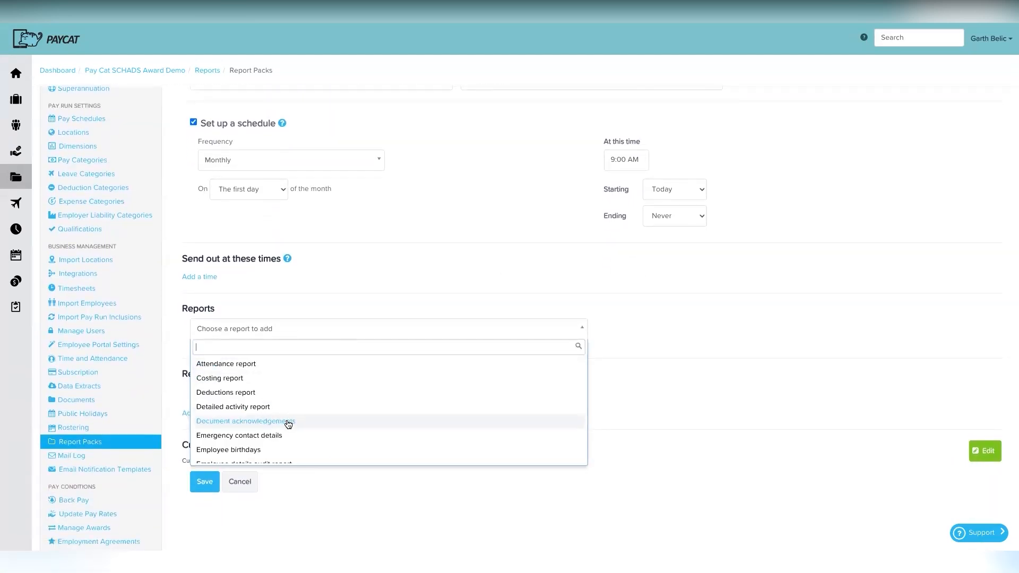
{"action": "type", "text": "gross"}
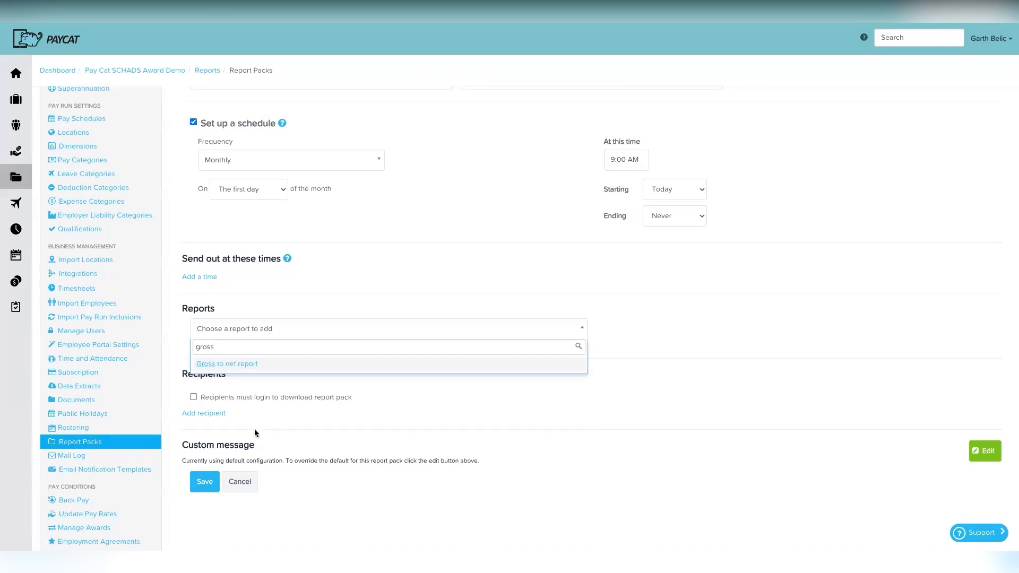
{"action": "left_click", "coordinate": [245, 365]}
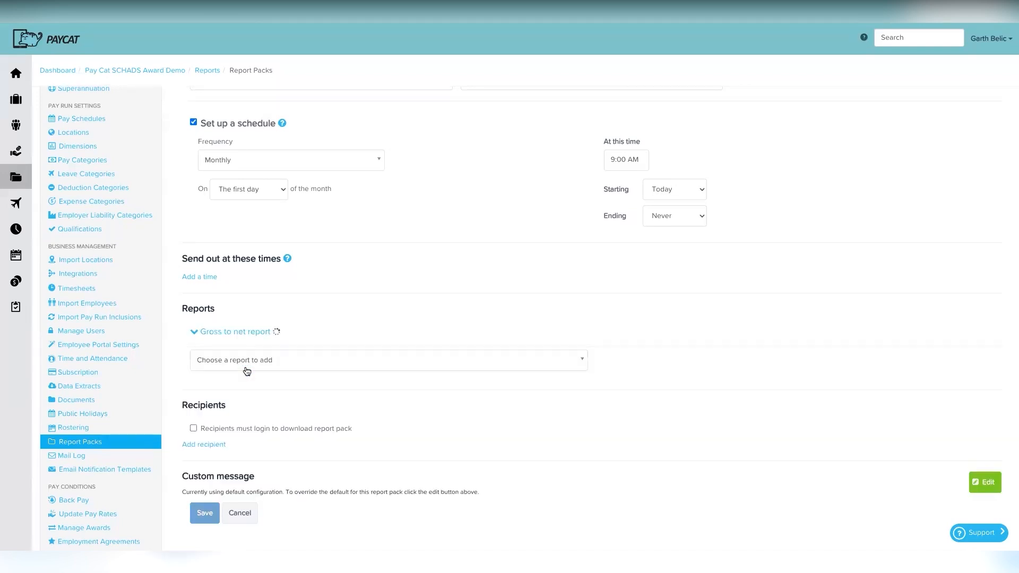
{"action": "scroll", "coordinate": [323, 419], "scroll_direction": "down", "scroll_amount": 1}
{"action": "scroll", "coordinate": [330, 419], "scroll_direction": "down", "scroll_amount": 2}
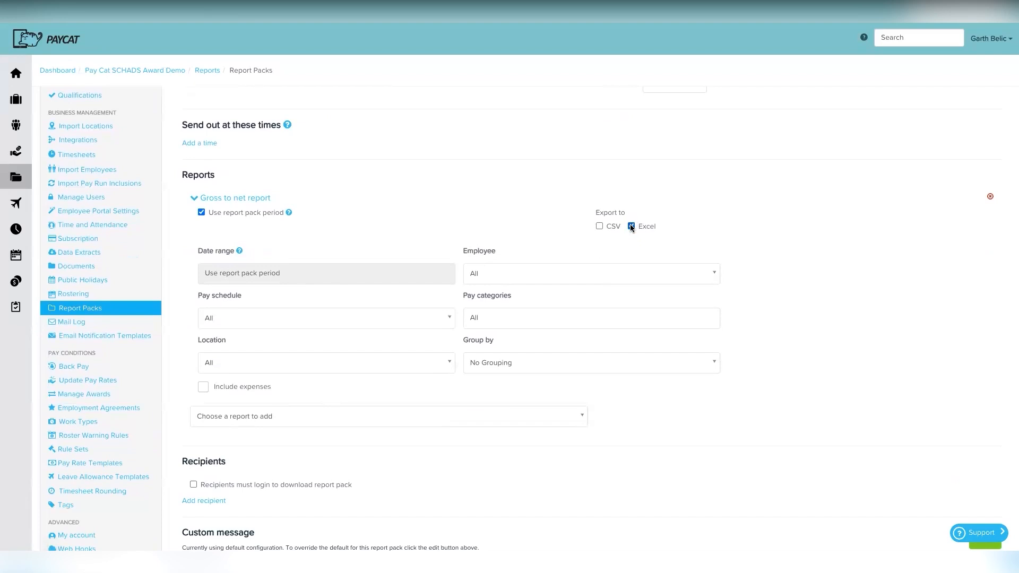
{"action": "scroll", "coordinate": [379, 259], "scroll_direction": "down", "scroll_amount": 1}
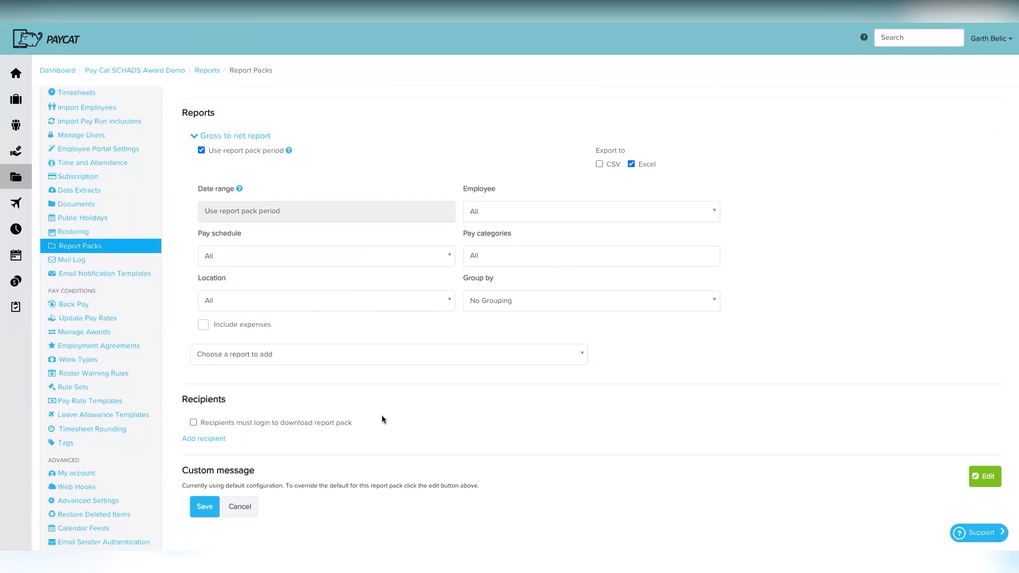
{"action": "scroll", "coordinate": [374, 429], "scroll_direction": "down", "scroll_amount": 1}
{"action": "left_click", "coordinate": [319, 323]}
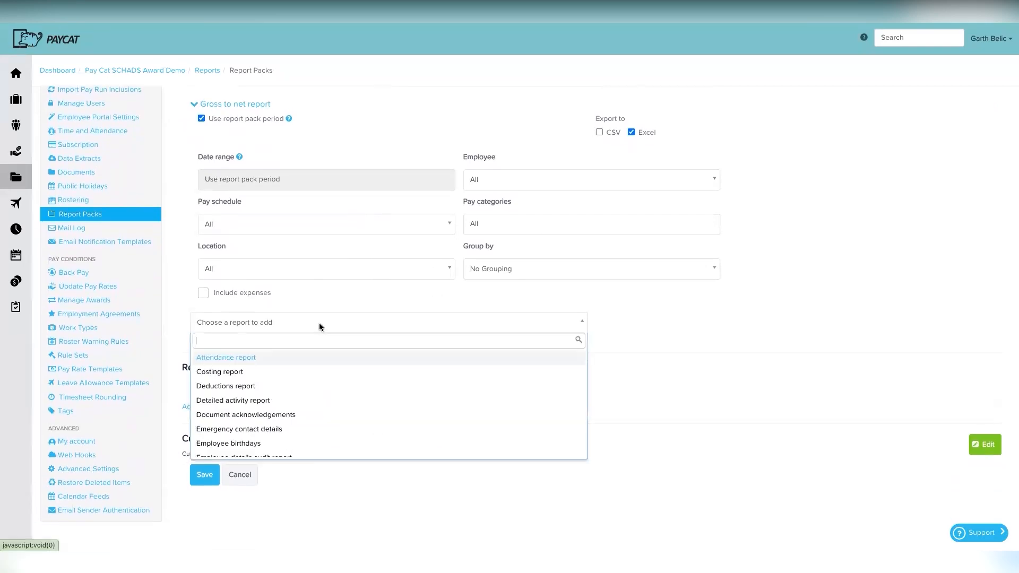
{"action": "type", "text": "payroll"}
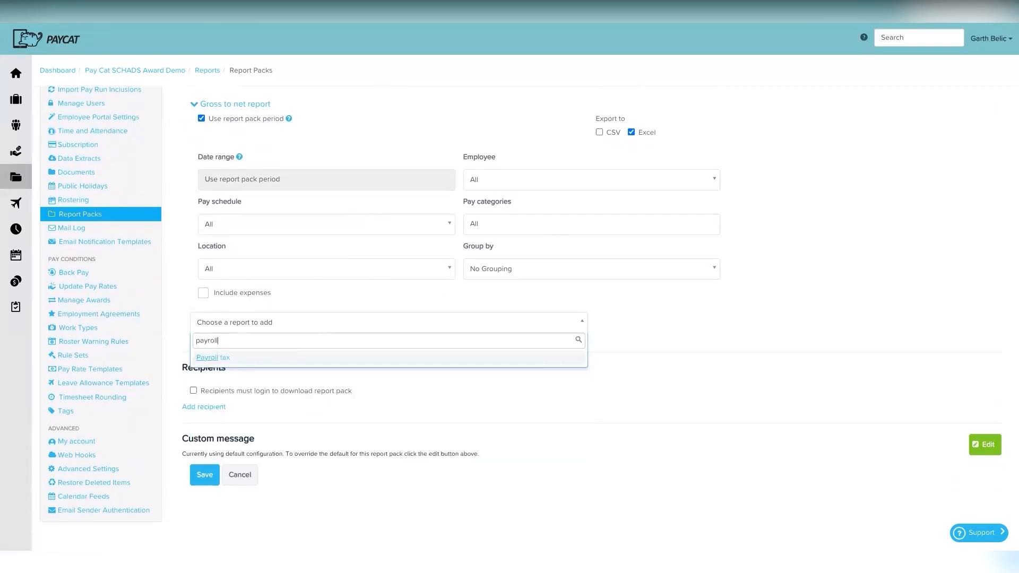
{"action": "left_click", "coordinate": [280, 359]}
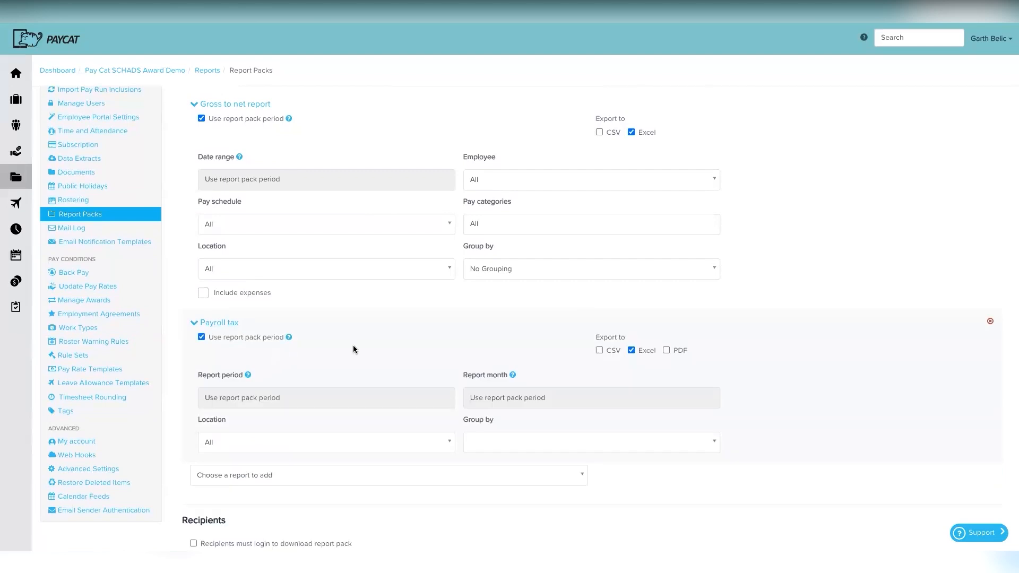
{"action": "scroll", "coordinate": [352, 351], "scroll_direction": "down", "scroll_amount": 3}
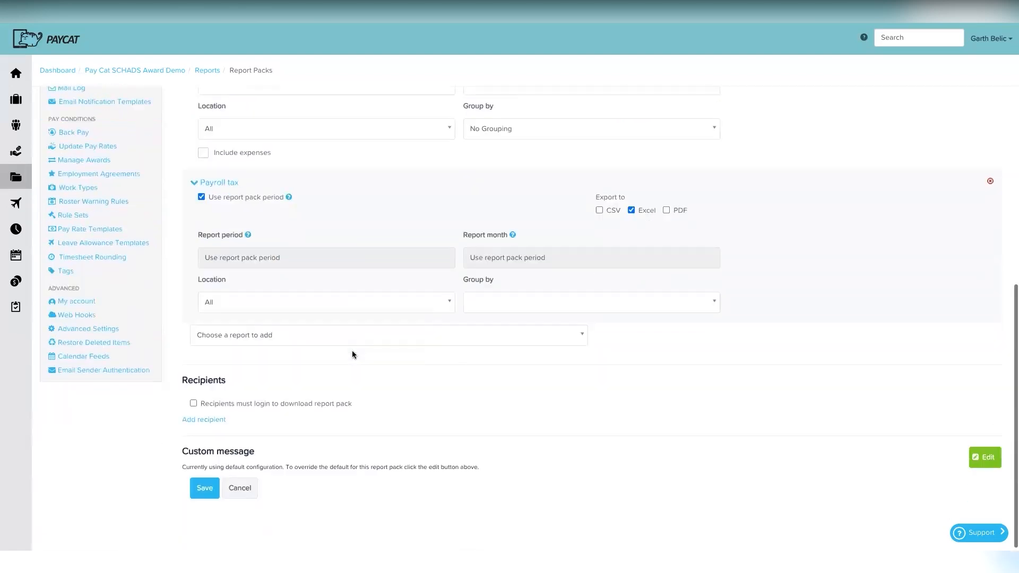
Step: Add the PAYG withholding and Super contributions reports to the pack
{"action": "left_click", "coordinate": [250, 331]}
{"action": "type", "text": "payg"}
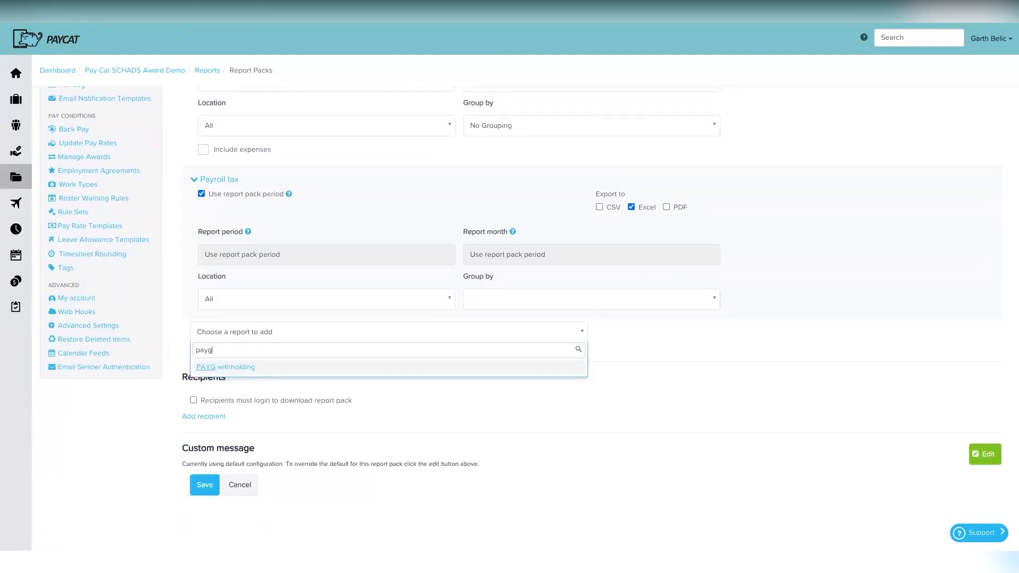
{"action": "left_click", "coordinate": [226, 367]}
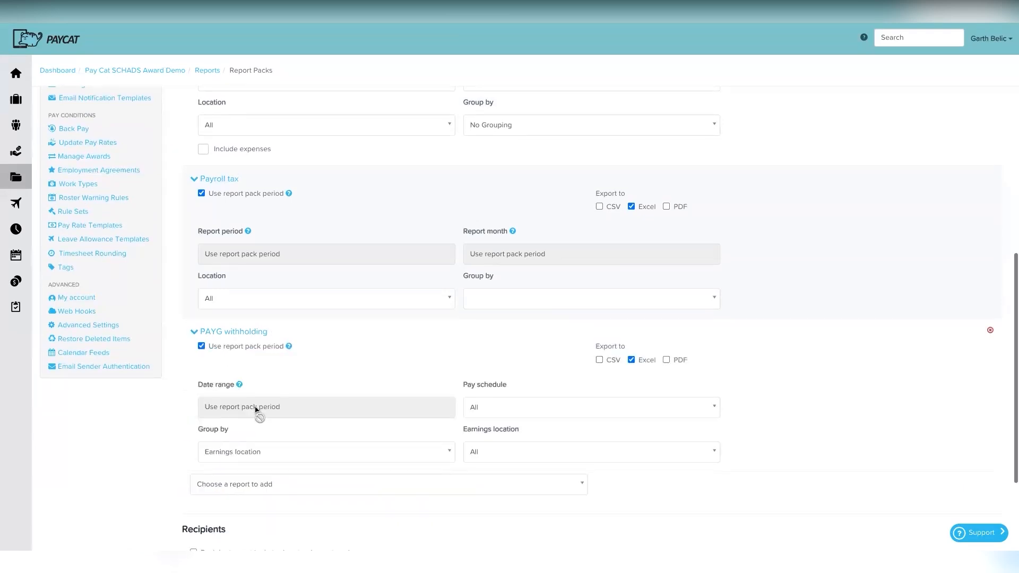
{"action": "scroll", "coordinate": [251, 410], "scroll_direction": "down", "scroll_amount": 2}
{"action": "left_click", "coordinate": [251, 408]}
{"action": "type", "text": "super"}
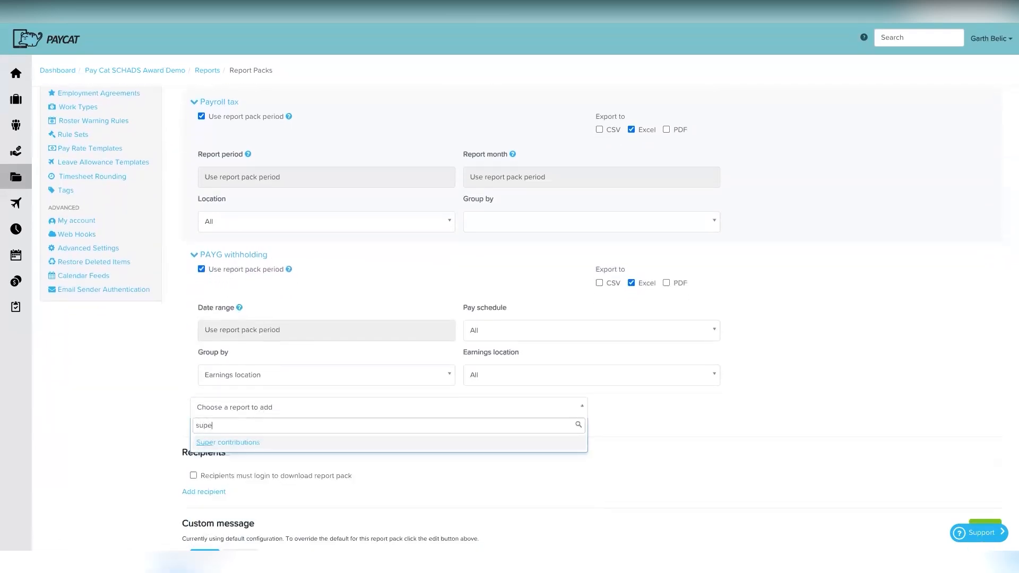
{"action": "left_click", "coordinate": [230, 448]}
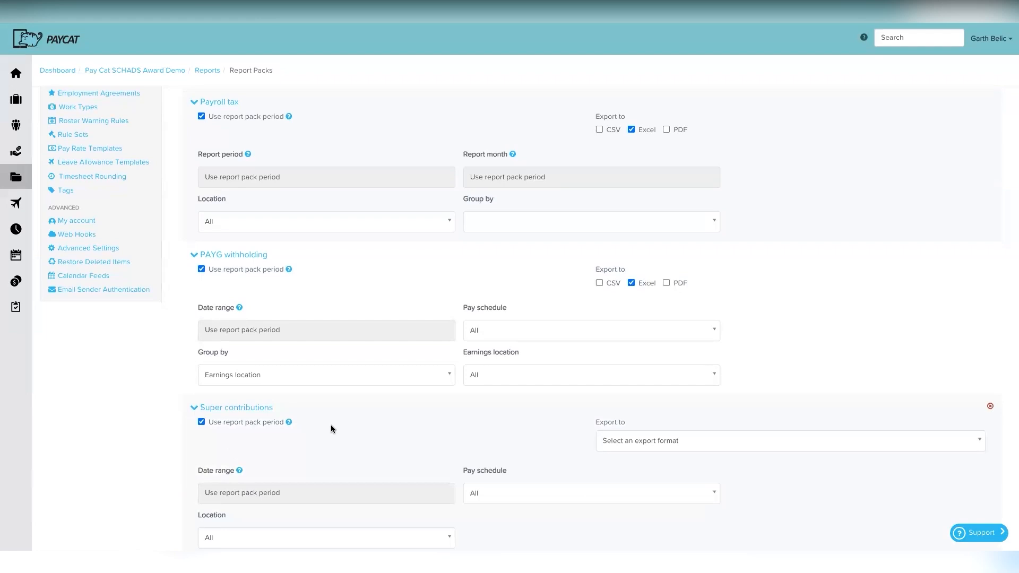
{"action": "scroll", "coordinate": [330, 424], "scroll_direction": "down", "scroll_amount": 5}
{"action": "scroll", "coordinate": [330, 425], "scroll_direction": "down", "scroll_amount": 3}
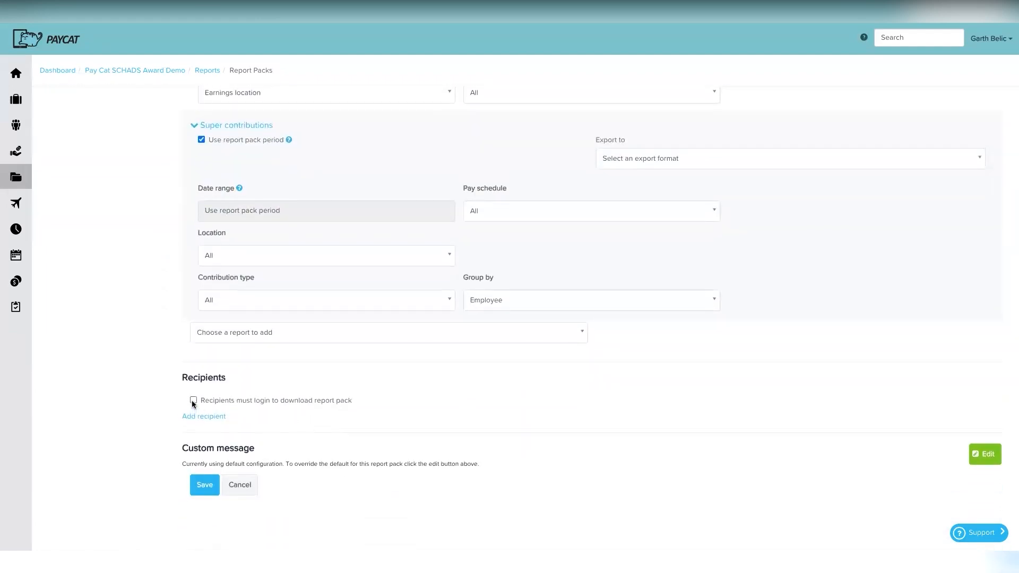
Step: Add a recipient, entering the recipient's e-mail address and full name
{"action": "left_click", "coordinate": [193, 416]}
{"action": "left_click", "coordinate": [279, 422]}
{"action": "key", "text": "Tab"}
{"action": "left_click", "coordinate": [385, 468]}
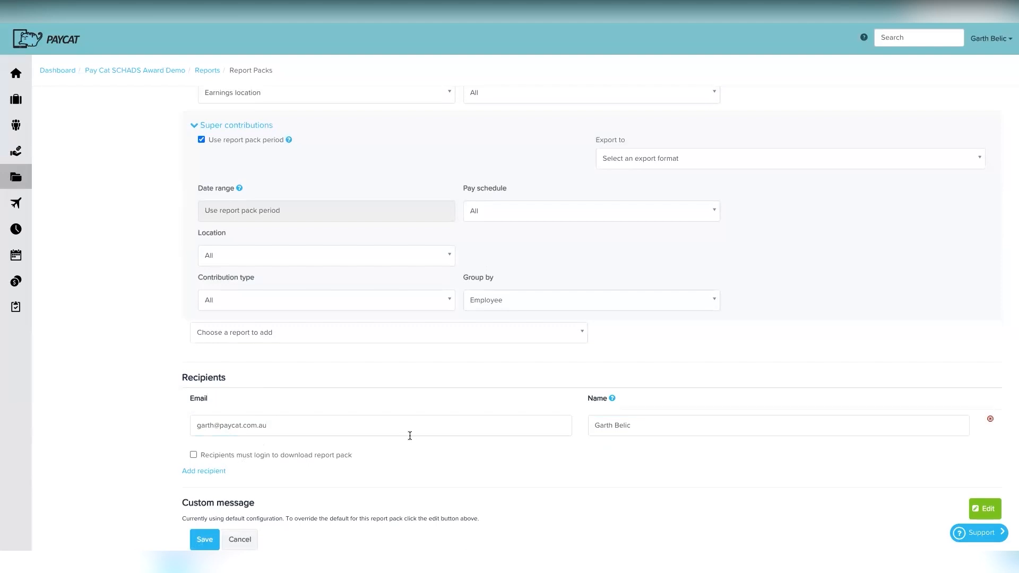
Step: Set the Gross to net report's Location to SCHADS Template / Admin
{"action": "scroll", "coordinate": [410, 435], "scroll_direction": "up", "scroll_amount": 8}
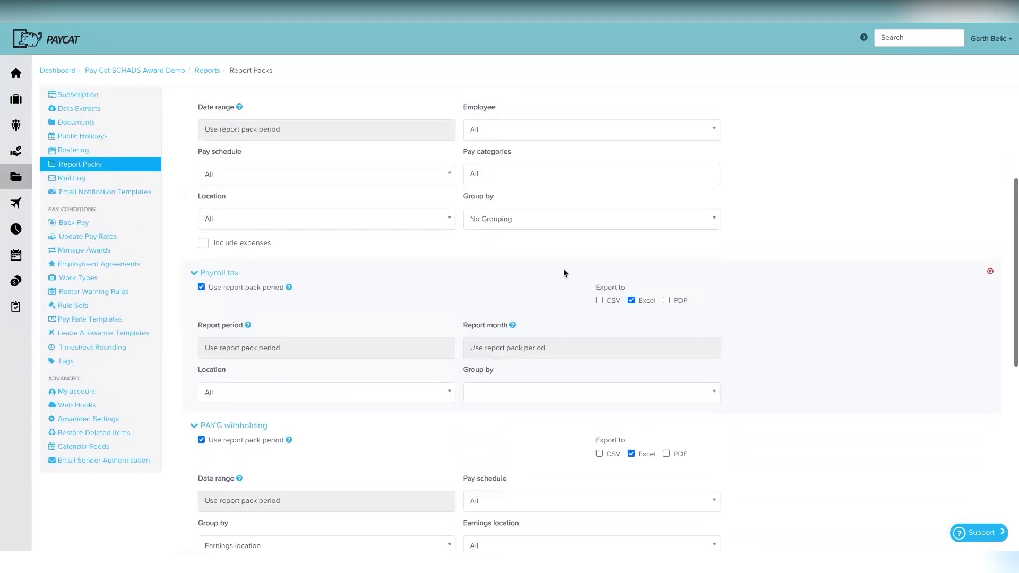
{"action": "scroll", "coordinate": [564, 273], "scroll_direction": "up", "scroll_amount": 5}
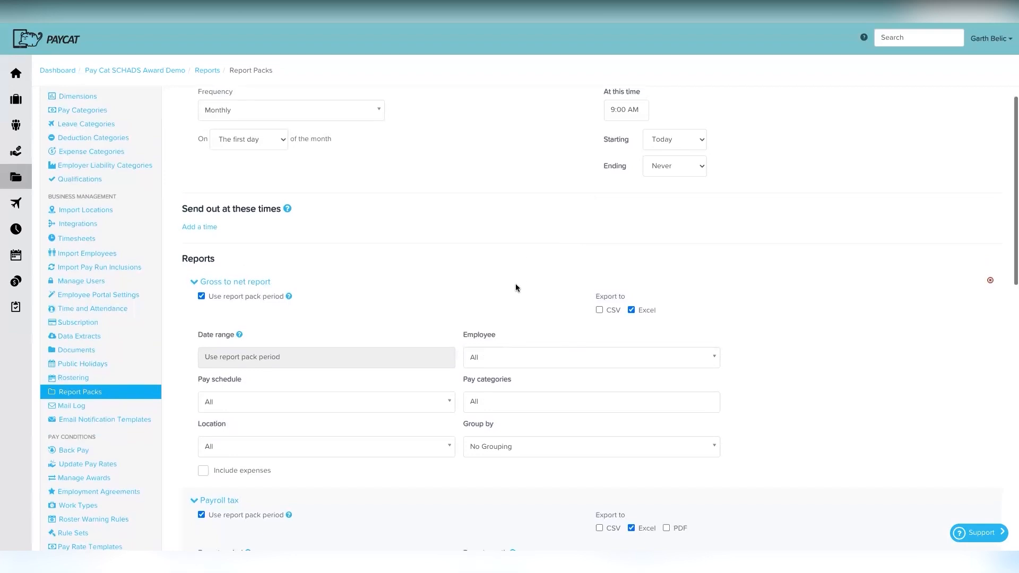
{"action": "scroll", "coordinate": [515, 287], "scroll_direction": "down", "scroll_amount": 15}
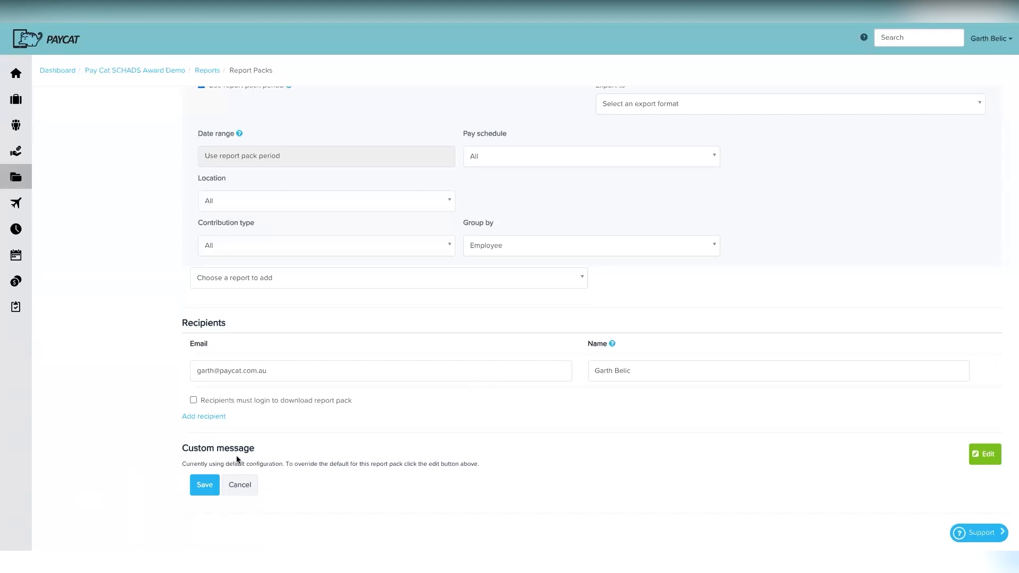
{"action": "scroll", "coordinate": [320, 435], "scroll_direction": "up", "scroll_amount": 10}
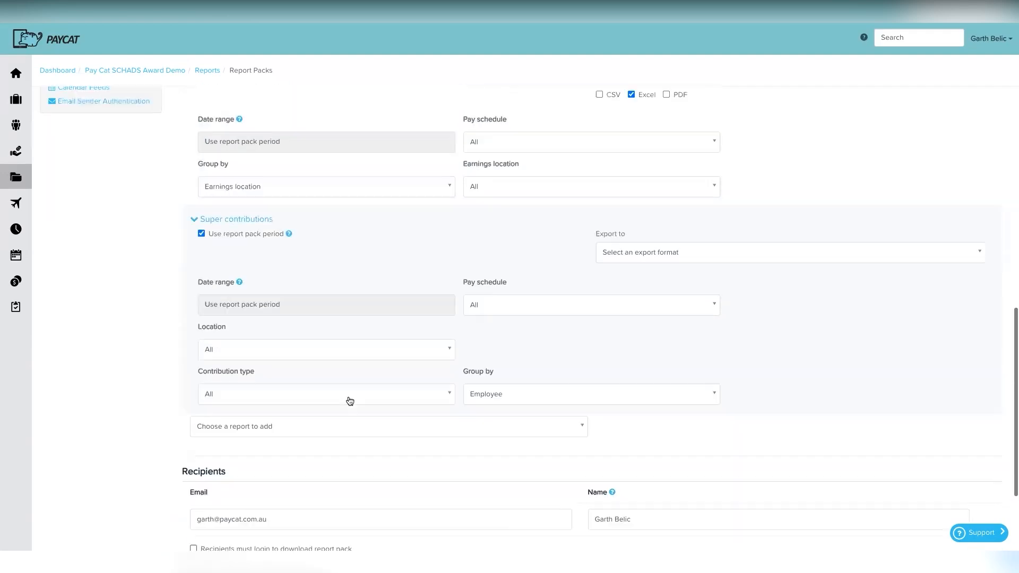
{"action": "scroll", "coordinate": [350, 401], "scroll_direction": "up", "scroll_amount": 3}
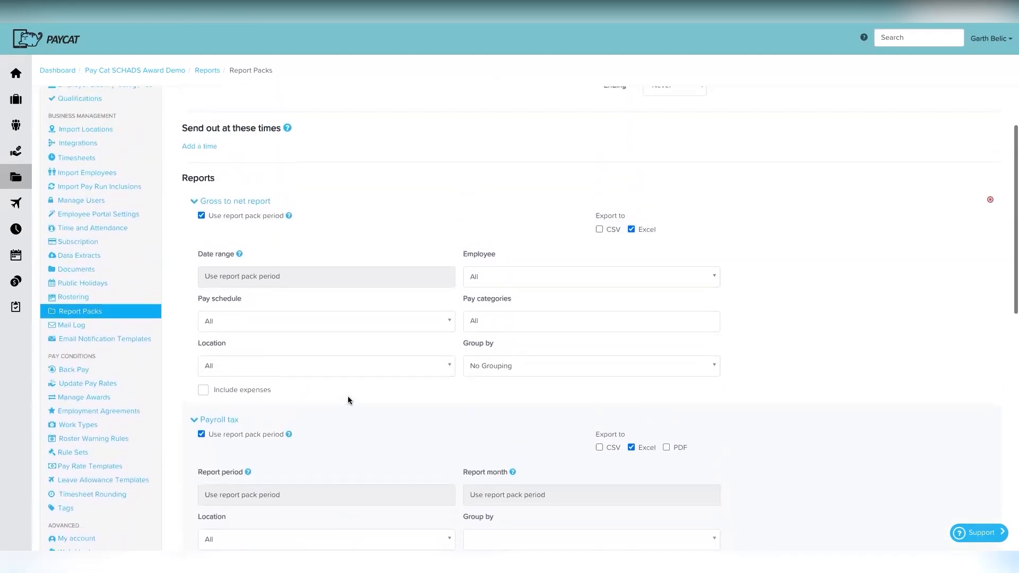
{"action": "left_click", "coordinate": [309, 366]}
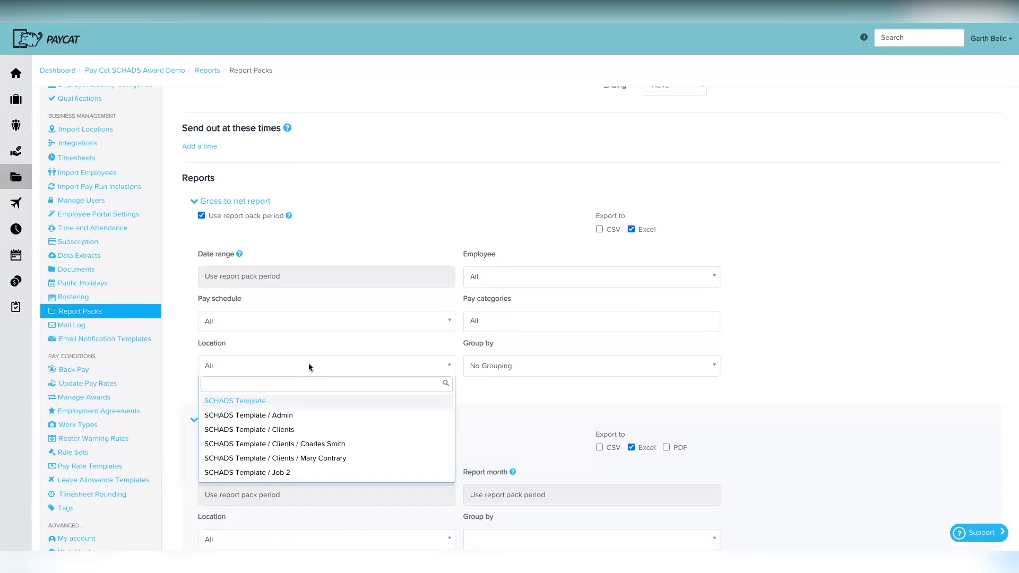
{"action": "left_click", "coordinate": [283, 417]}
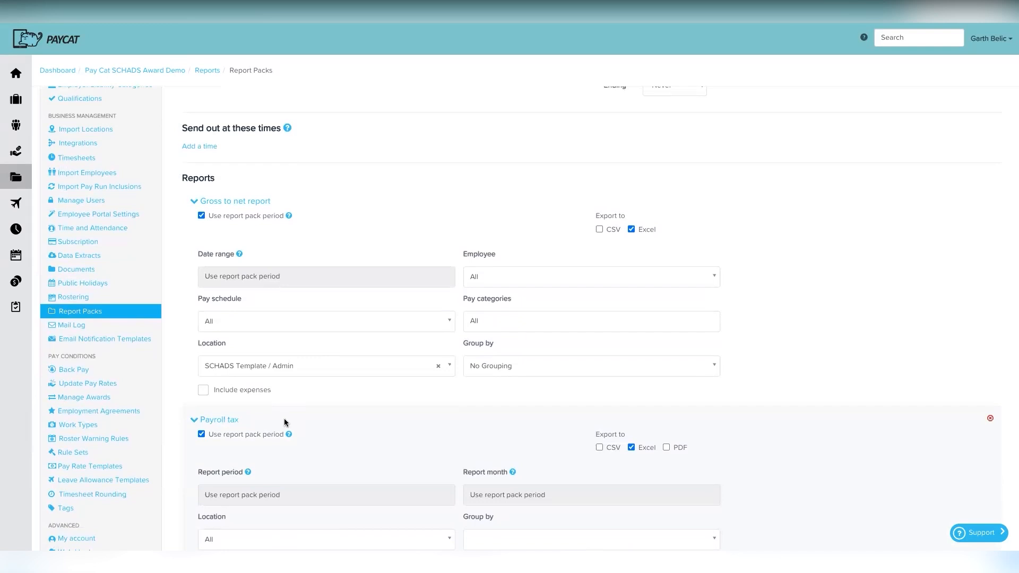
{"action": "scroll", "coordinate": [284, 422], "scroll_direction": "down", "scroll_amount": 20}
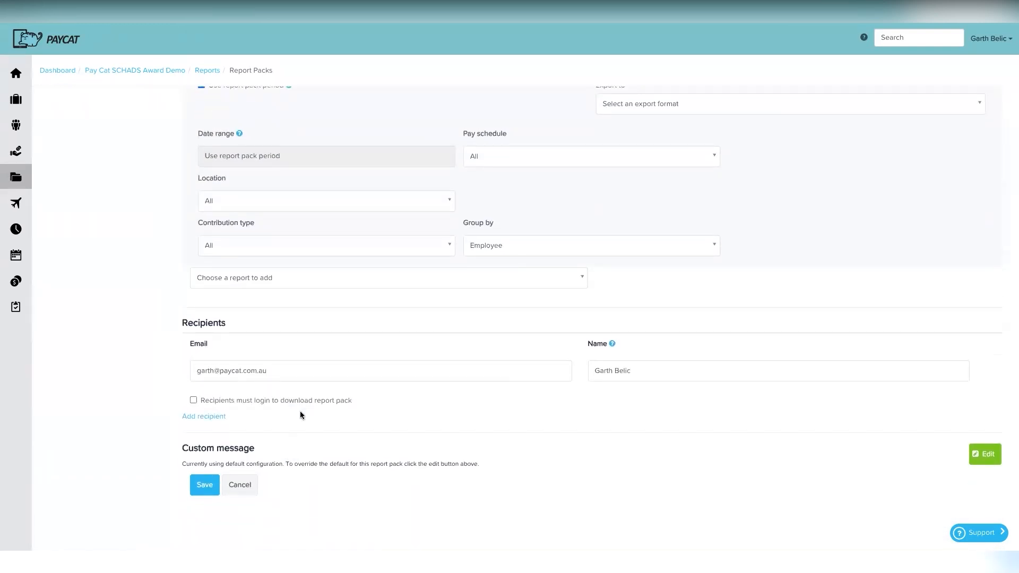
{"action": "scroll", "coordinate": [303, 406], "scroll_direction": "up", "scroll_amount": 20}
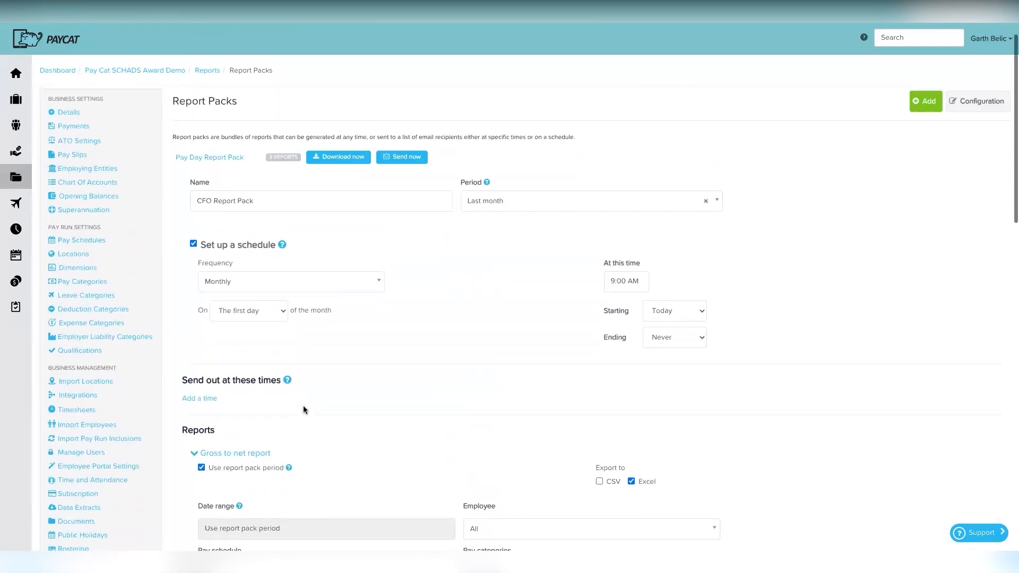
{"action": "scroll", "coordinate": [304, 405], "scroll_direction": "up", "scroll_amount": 1}
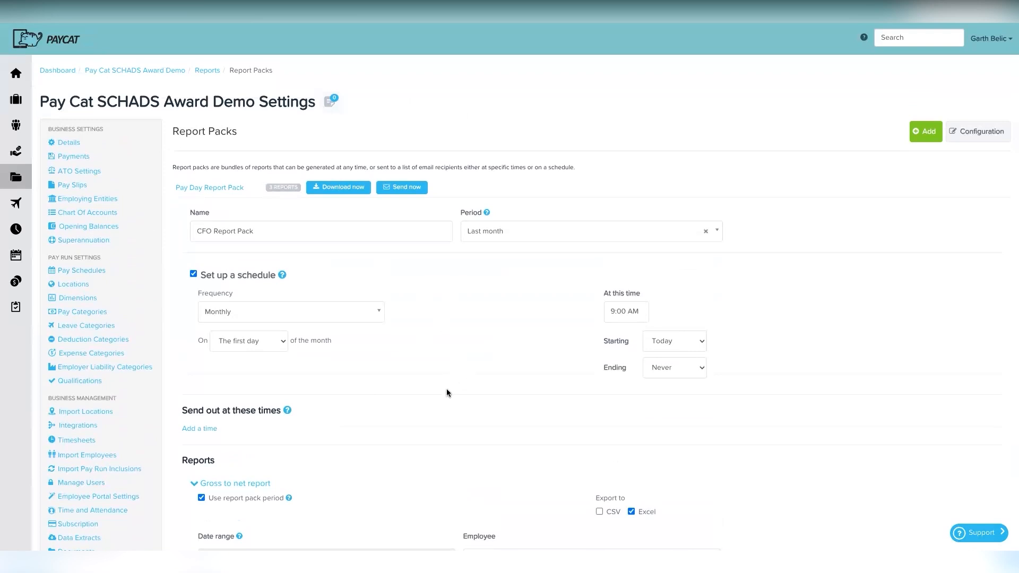
{"action": "scroll", "coordinate": [417, 446], "scroll_direction": "down", "scroll_amount": 20}
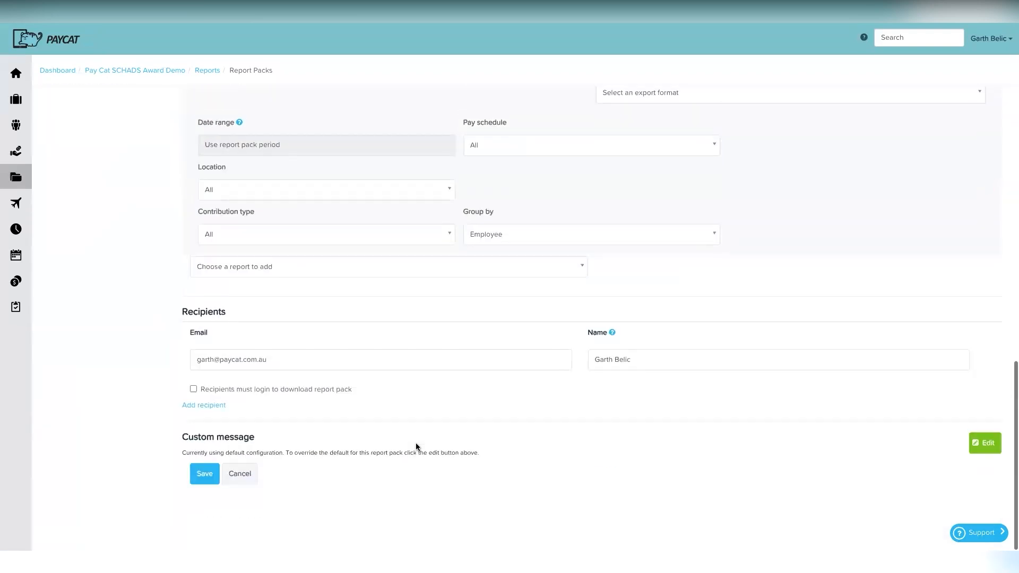